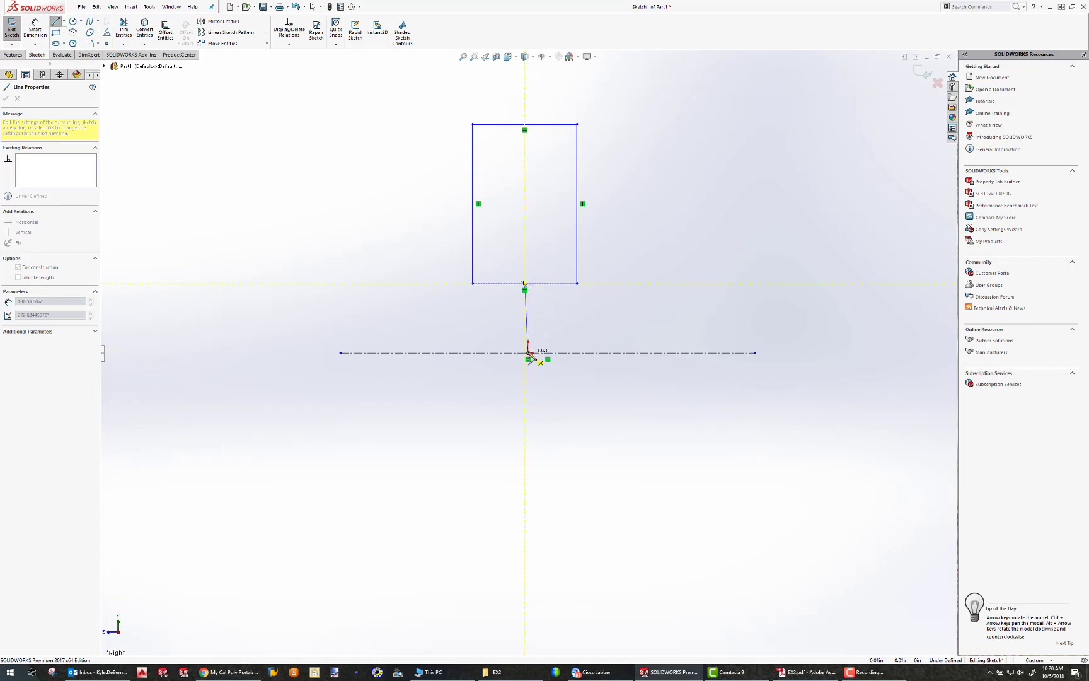
# Finish the construction line from the rectangle's bottom-edge midpoint to the origin and make it vertical.
pyautogui.click(528, 353)
pyautogui.press('Escape')
pyautogui.click(526, 309)
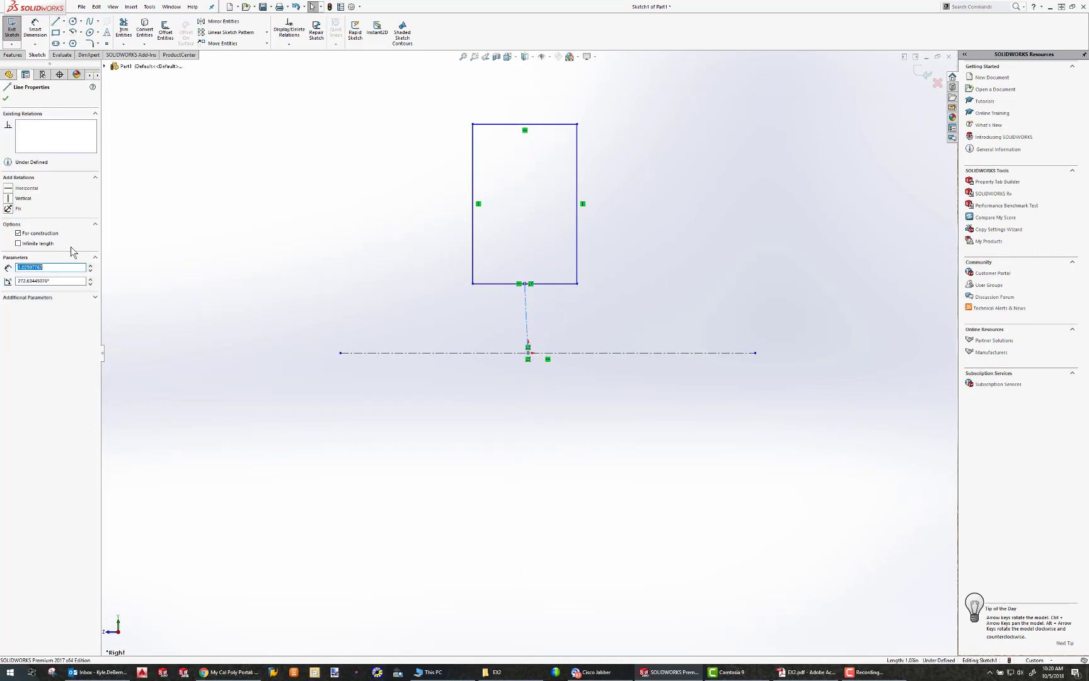
pyautogui.click(19, 198)
pyautogui.click(239, 201)
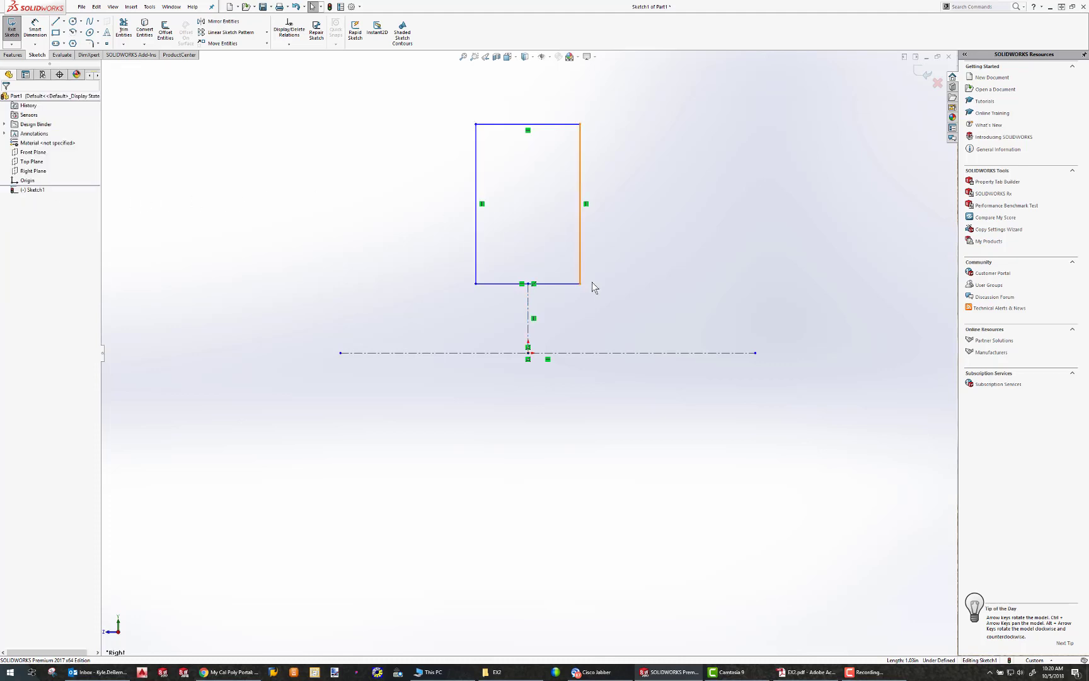
# Narrow the rectangle and dimension its width as 1.00 in.
pyautogui.moveTo(581, 284)
pyautogui.mouseDown()
pyautogui.moveTo(673, 304)
pyautogui.moveTo(556, 292)
pyautogui.moveTo(575, 272)
pyautogui.moveTo(653, 315)
pyautogui.moveTo(562, 268)
pyautogui.moveTo(573, 302)
pyautogui.moveTo(562, 285)
pyautogui.mouseUp()
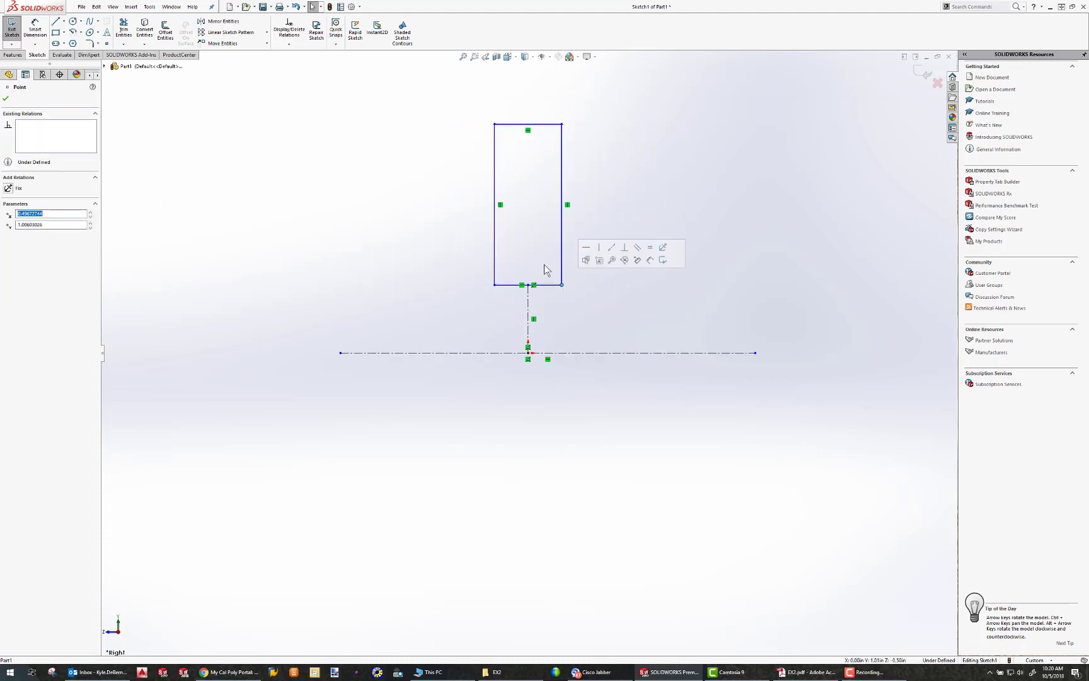
pyautogui.click(35, 29)
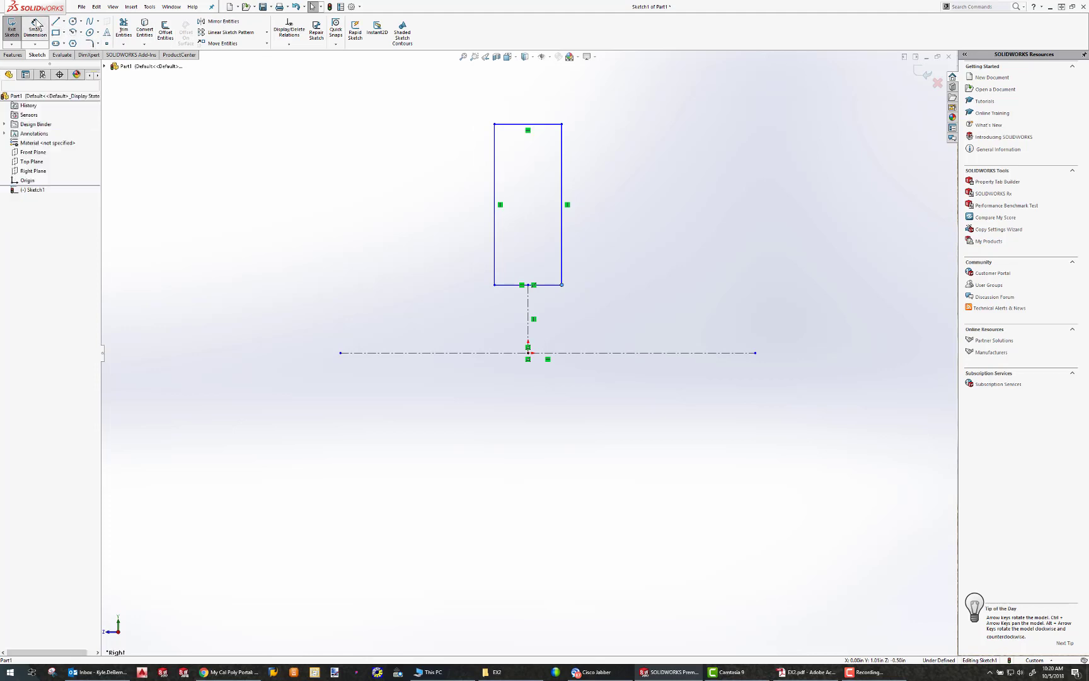
pyautogui.click(496, 169)
pyautogui.click(440, 169)
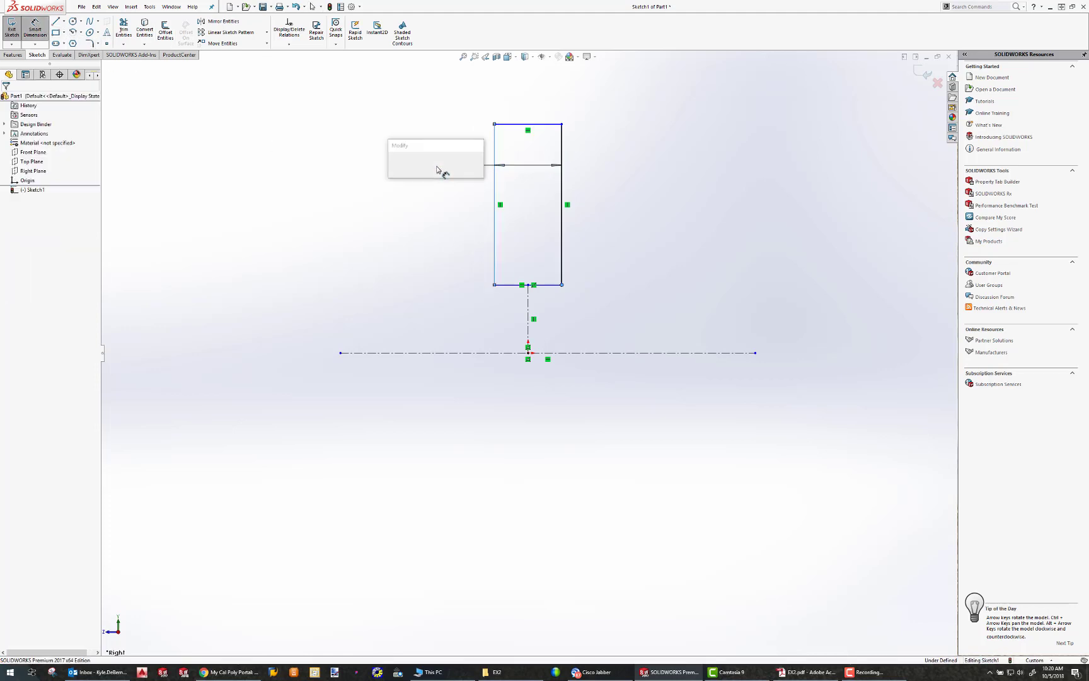
pyautogui.write('1')
pyautogui.press('Return')
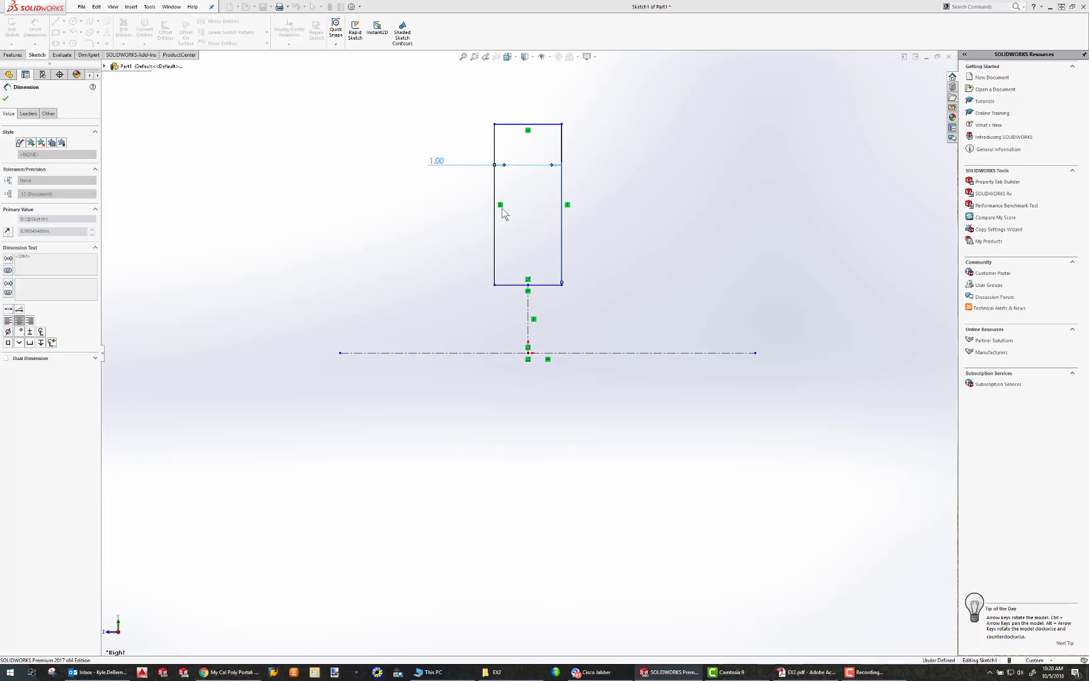
pyautogui.click(397, 181)
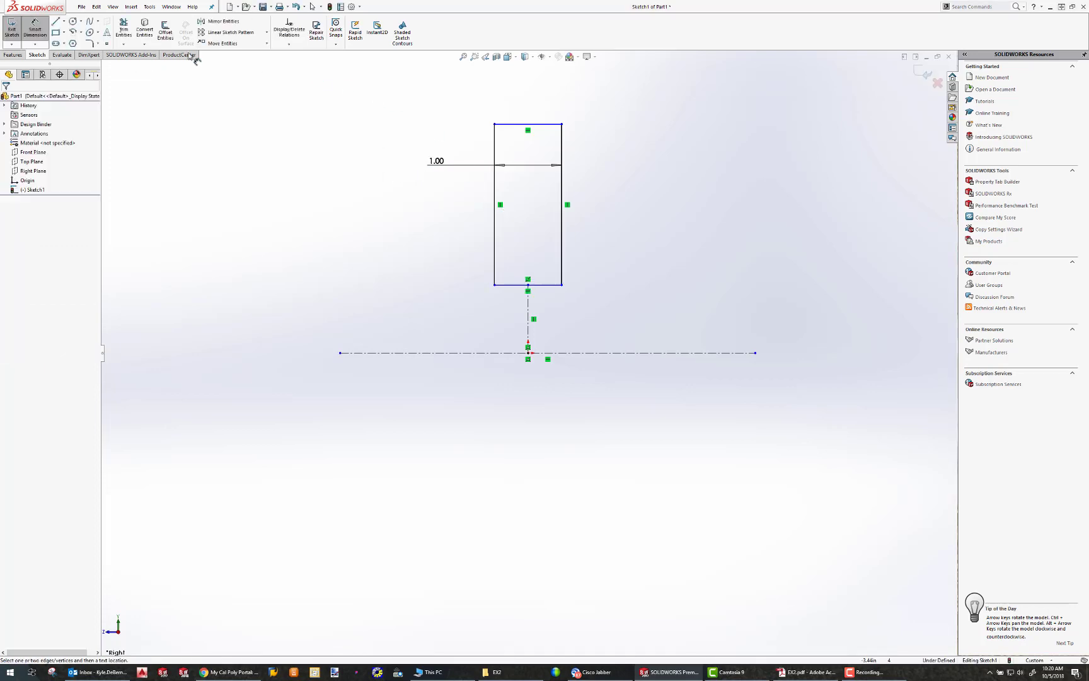
# Dimension the rectangle's top edge about the horizontal centerline as a 6.00 in diameter.
pyautogui.click(510, 125)
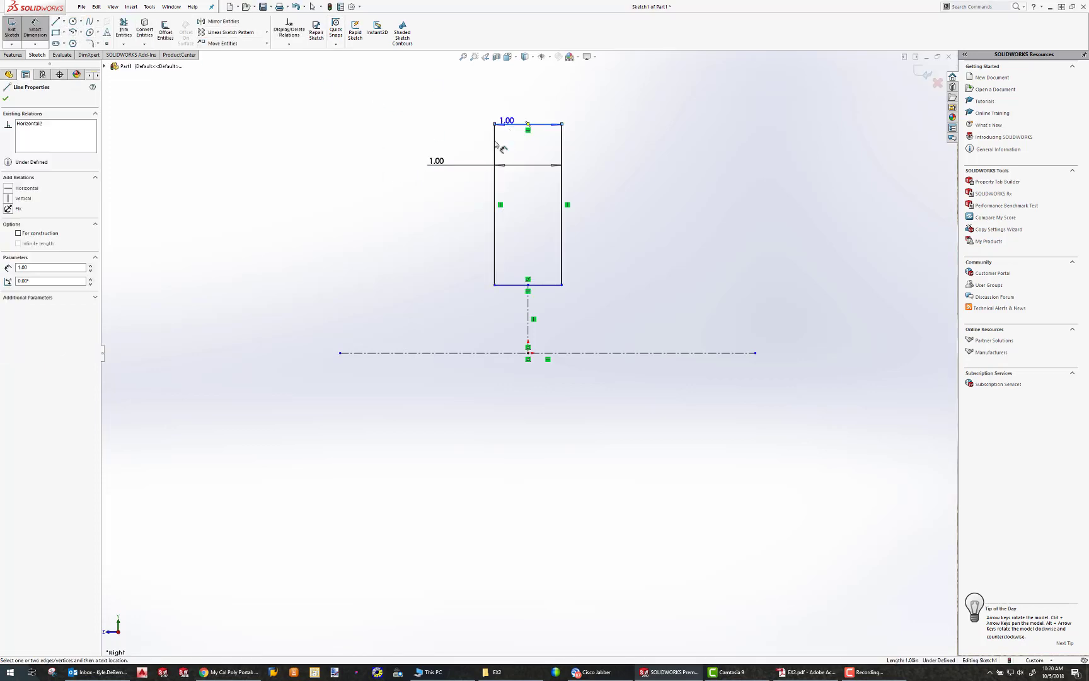
pyautogui.click(430, 354)
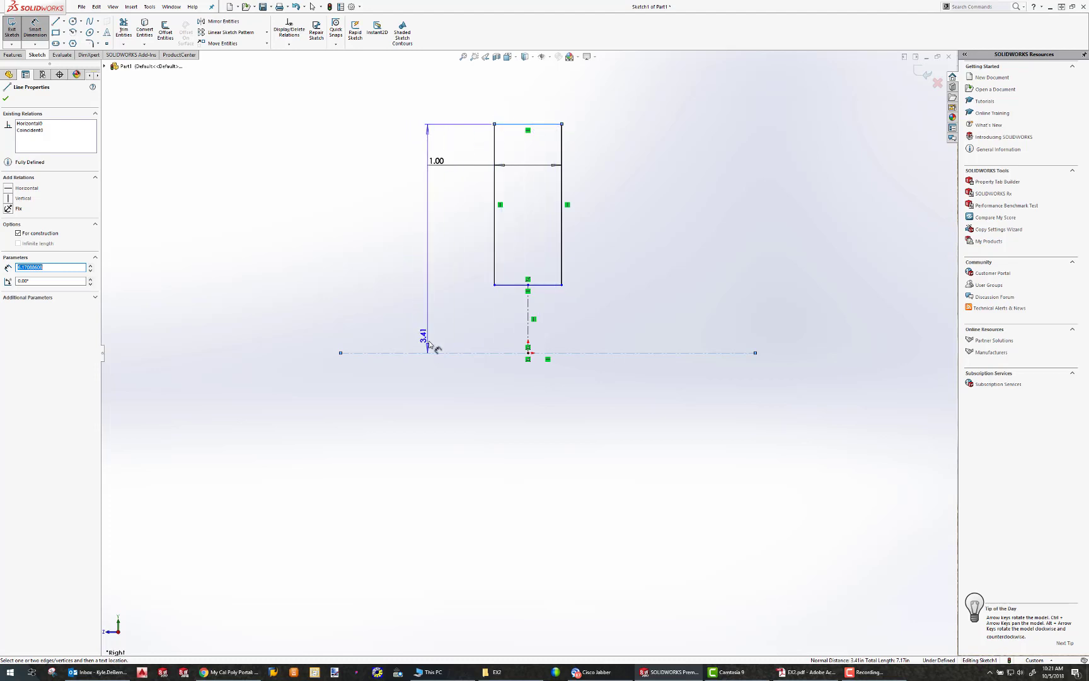
pyautogui.click(406, 394)
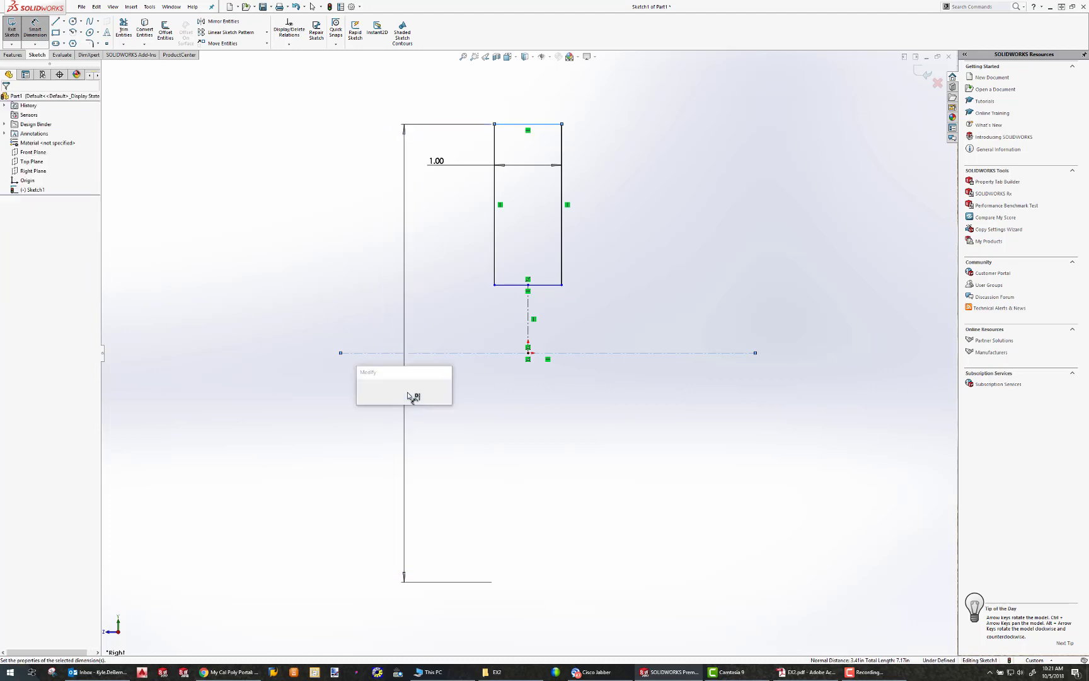
pyautogui.write('6.00in')
pyautogui.press('Return')
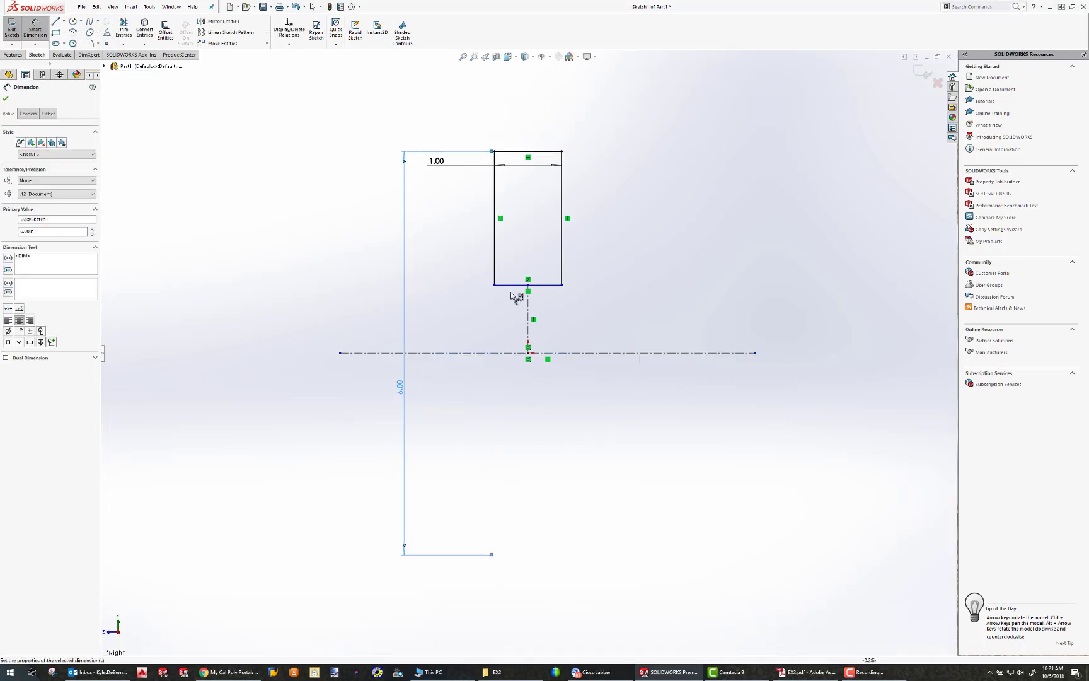
# Dimension the rectangle's bottom edge about the horizontal centerline as a 1.5 in diameter.
pyautogui.click(516, 285)
pyautogui.click(457, 353)
pyautogui.click(443, 373)
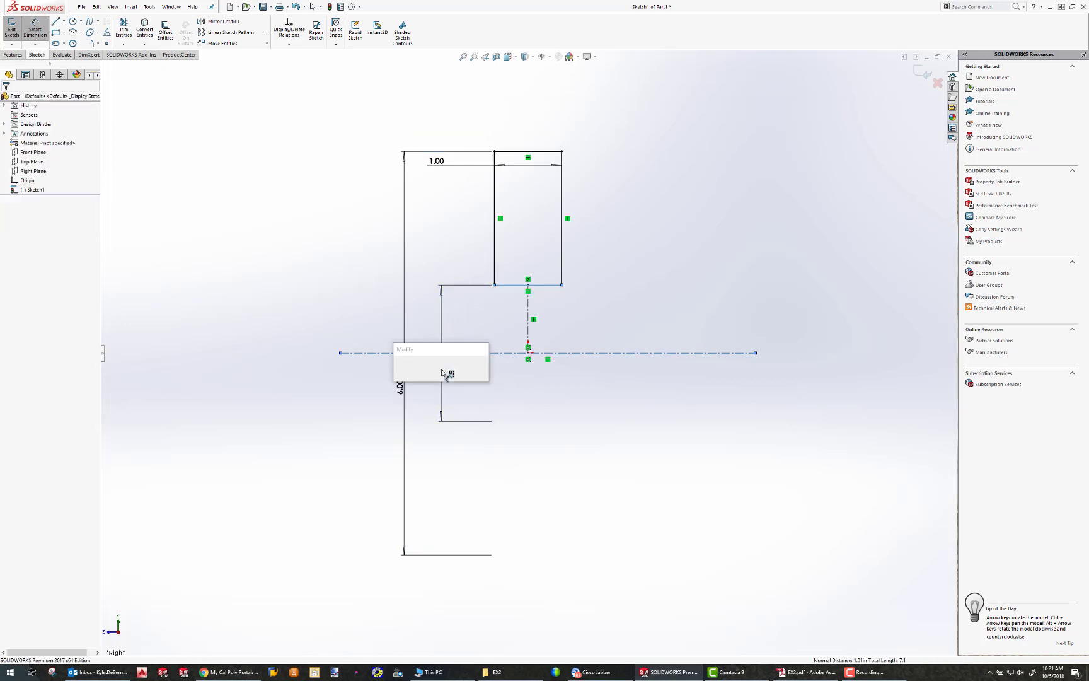
pyautogui.write('1.5')
pyautogui.press('Return')
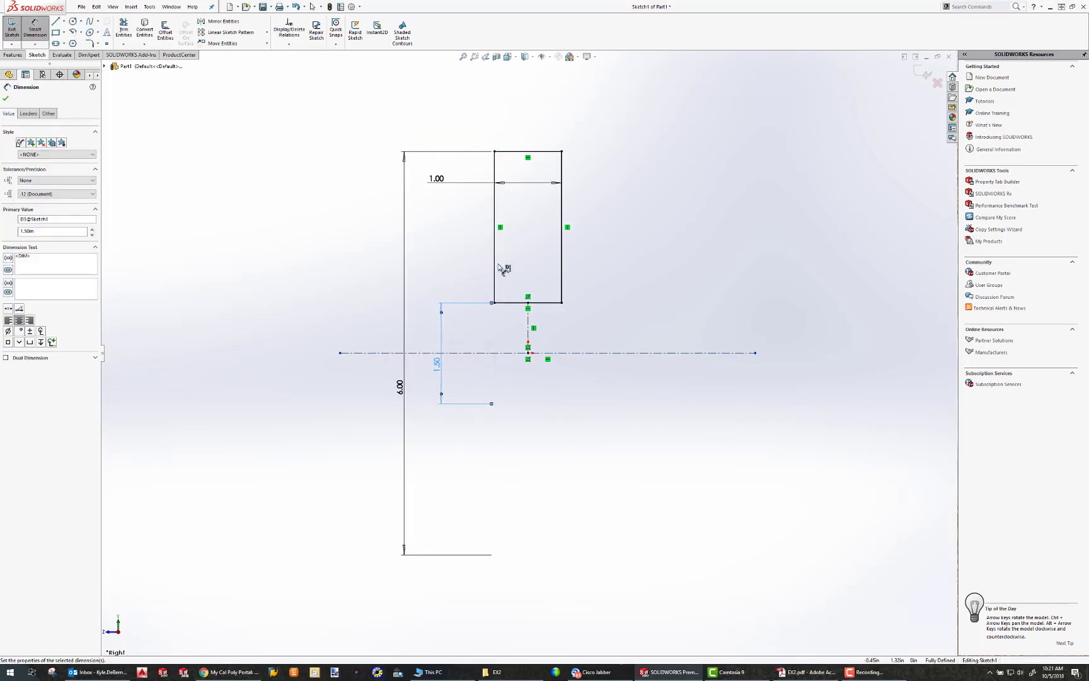
pyautogui.click(638, 235)
# Draw a circle of about 0.41 in radius centred on the midpoint of the rectangle's top edge.
pyautogui.scroll(-1, 590, 244)
pyautogui.press('f')
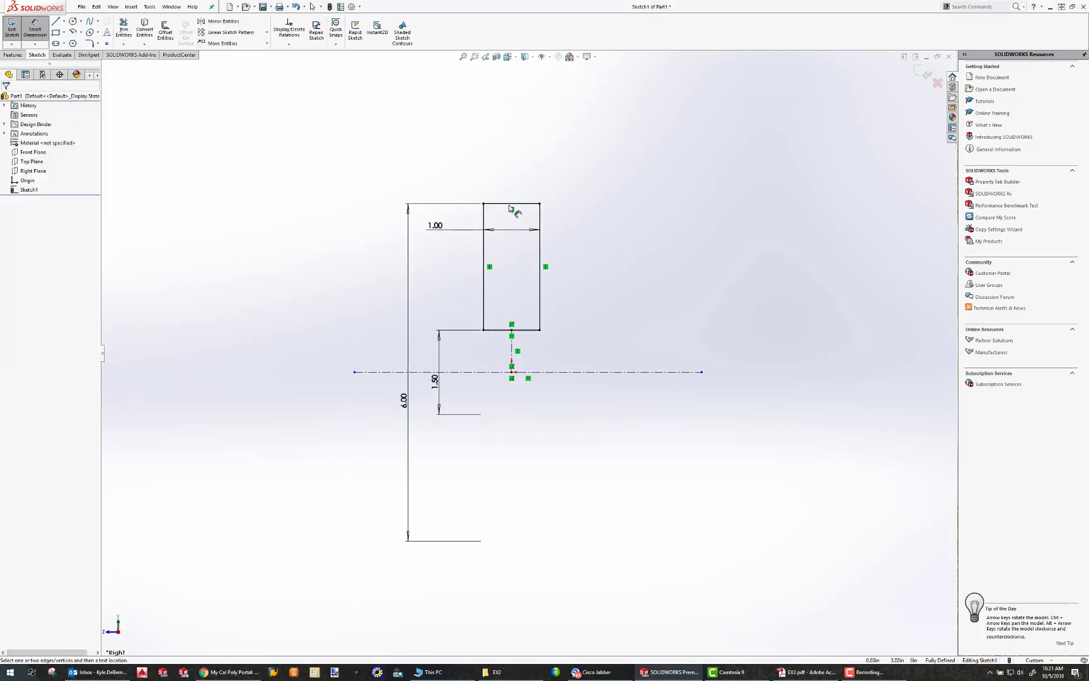
pyautogui.scroll(-2, 511, 208)
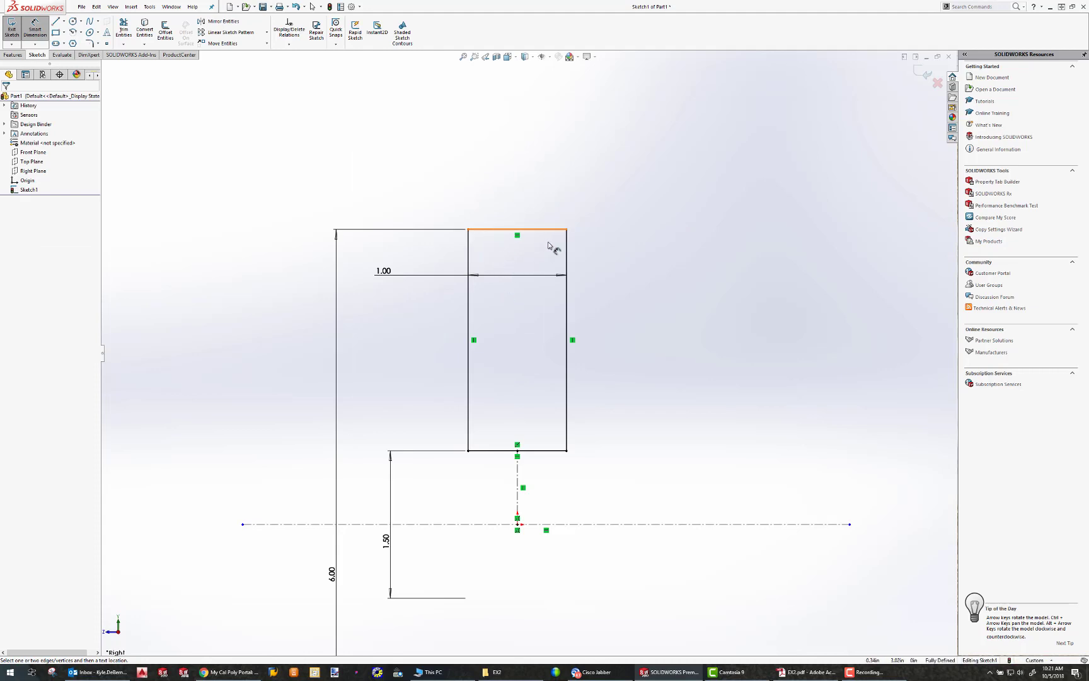
pyautogui.click(73, 22)
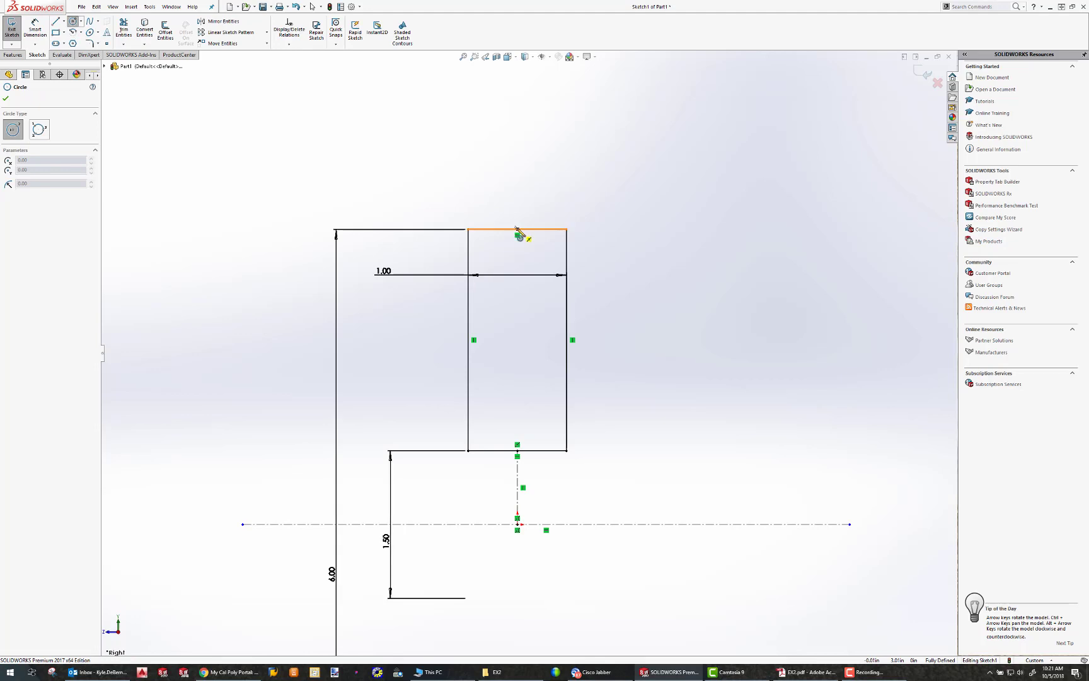
pyautogui.moveTo(517, 229)
pyautogui.mouseDown()
pyautogui.moveTo(530, 202)
pyautogui.moveTo(554, 190)
pyautogui.moveTo(546, 199)
pyautogui.mouseUp()
pyautogui.press('Escape')
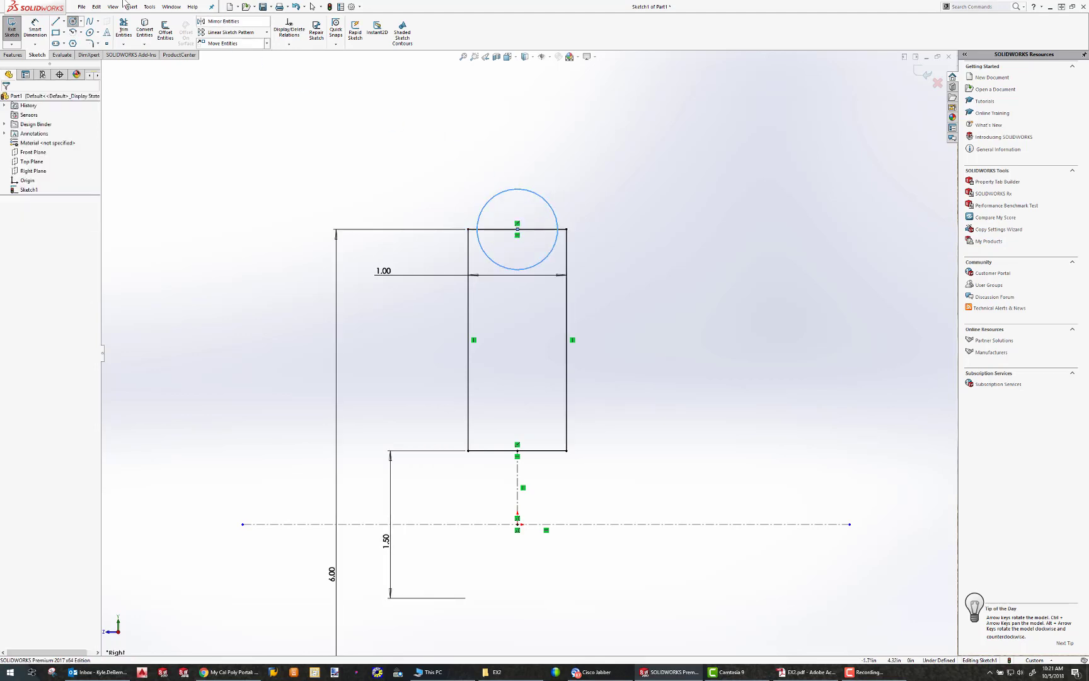
# Trim the circle's upper half and the edge segment inside it to leave a semicircular groove.
pyautogui.click(125, 29)
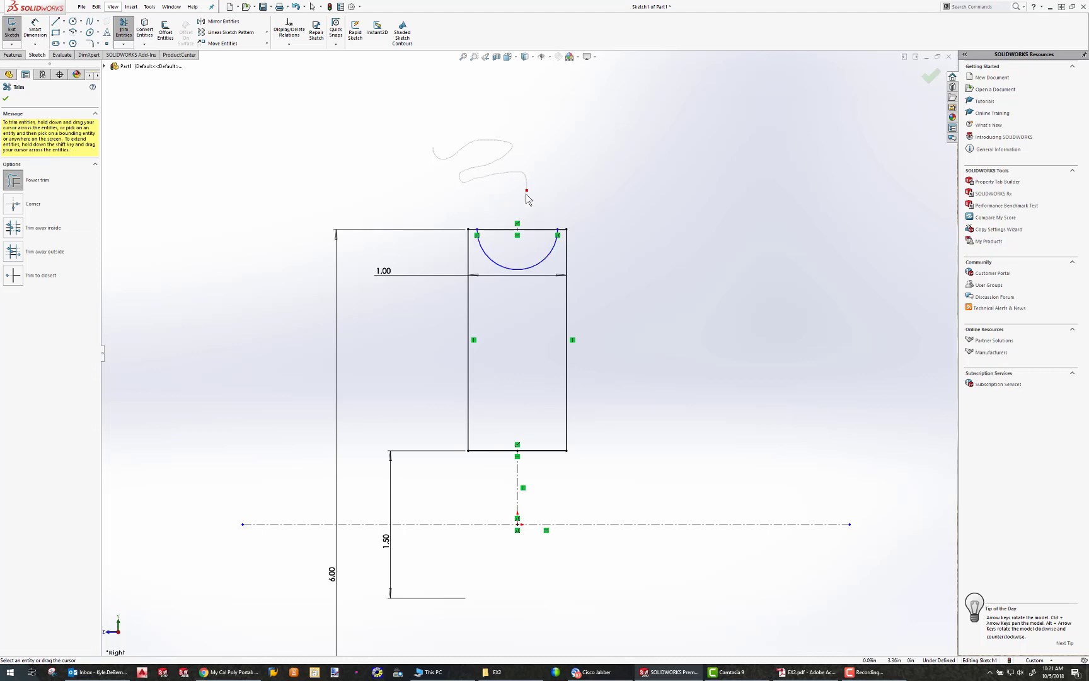
pyautogui.moveTo(529, 199); pyautogui.dragTo(535, 242)
pyautogui.press('Escape')
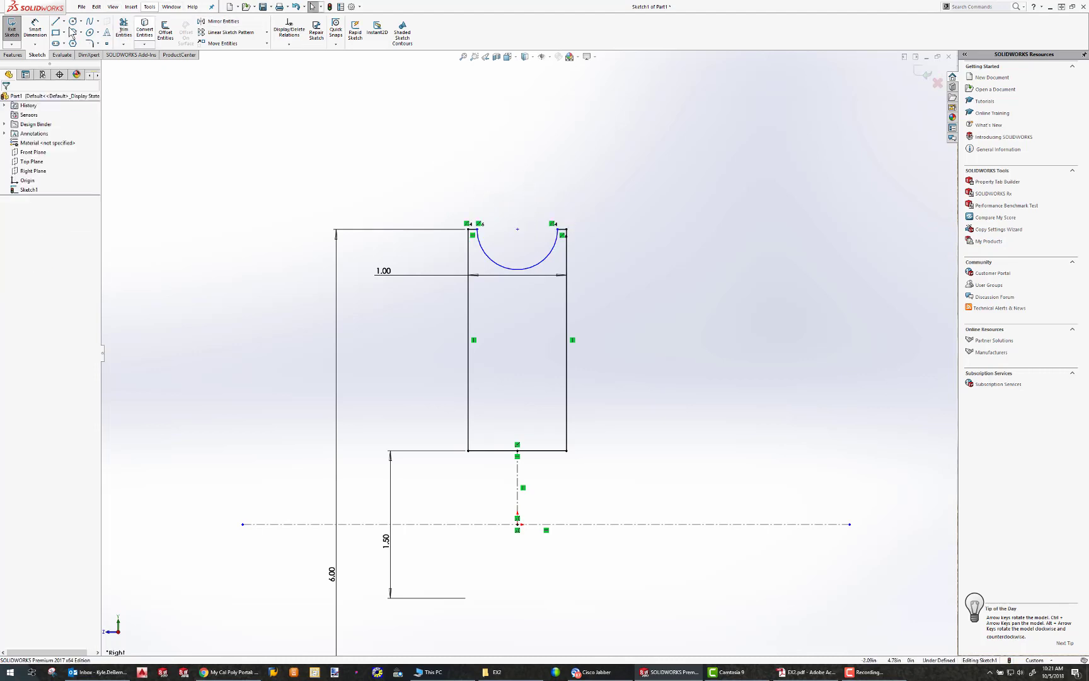
# Dimension the groove arc's radius as 0.375 in.
pyautogui.click(36, 30)
pyautogui.click(534, 271)
pyautogui.click(631, 310)
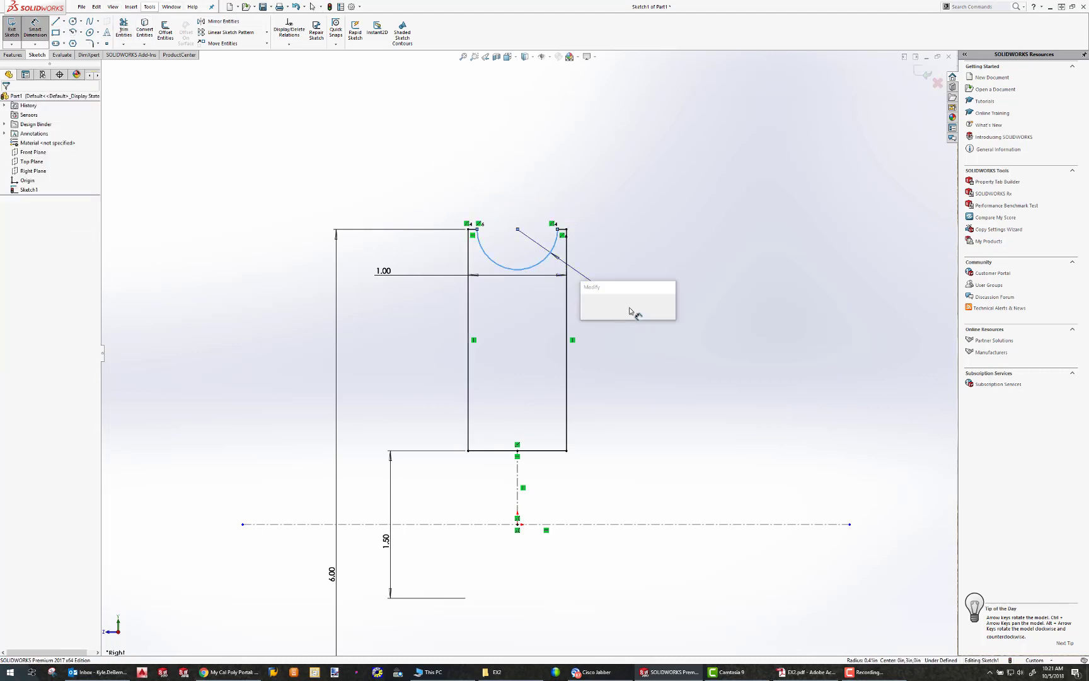
pyautogui.write('.375')
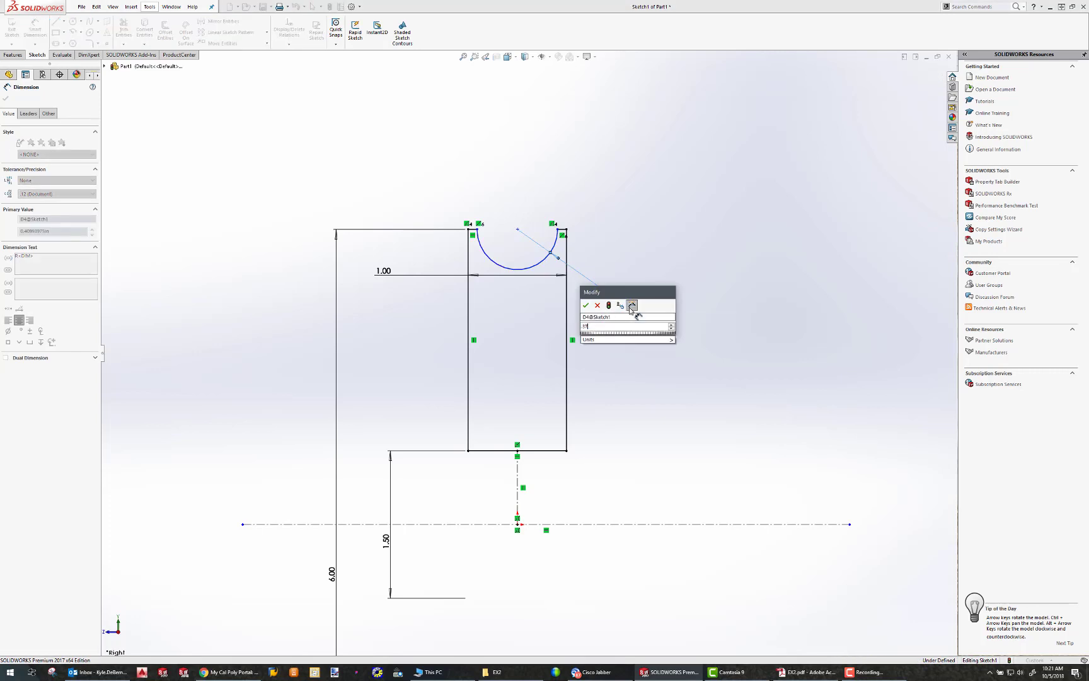
pyautogui.press('Return')
pyautogui.press('Escape')
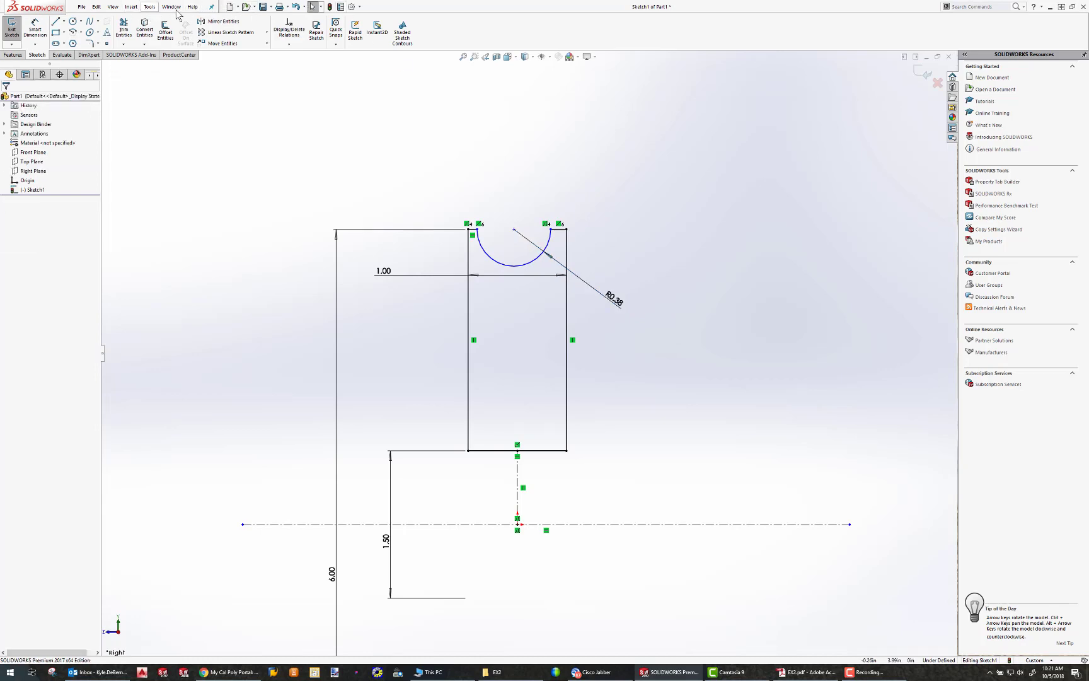
# Set the document's overall drafting standard to ANSI.
pyautogui.click(359, 7)
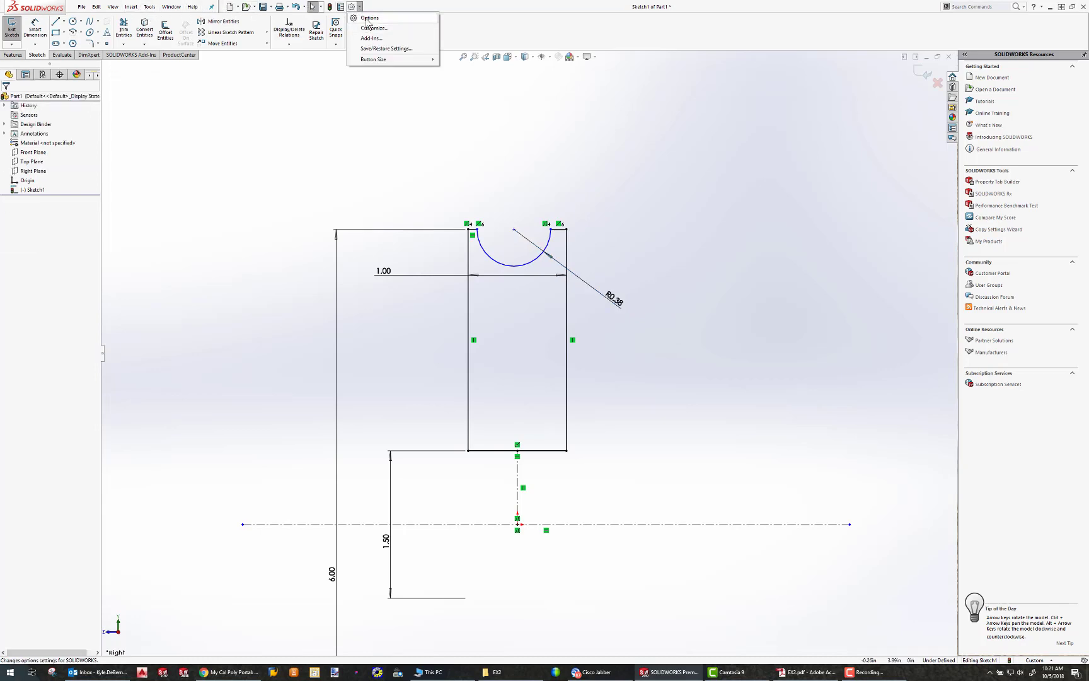
pyautogui.click(368, 19)
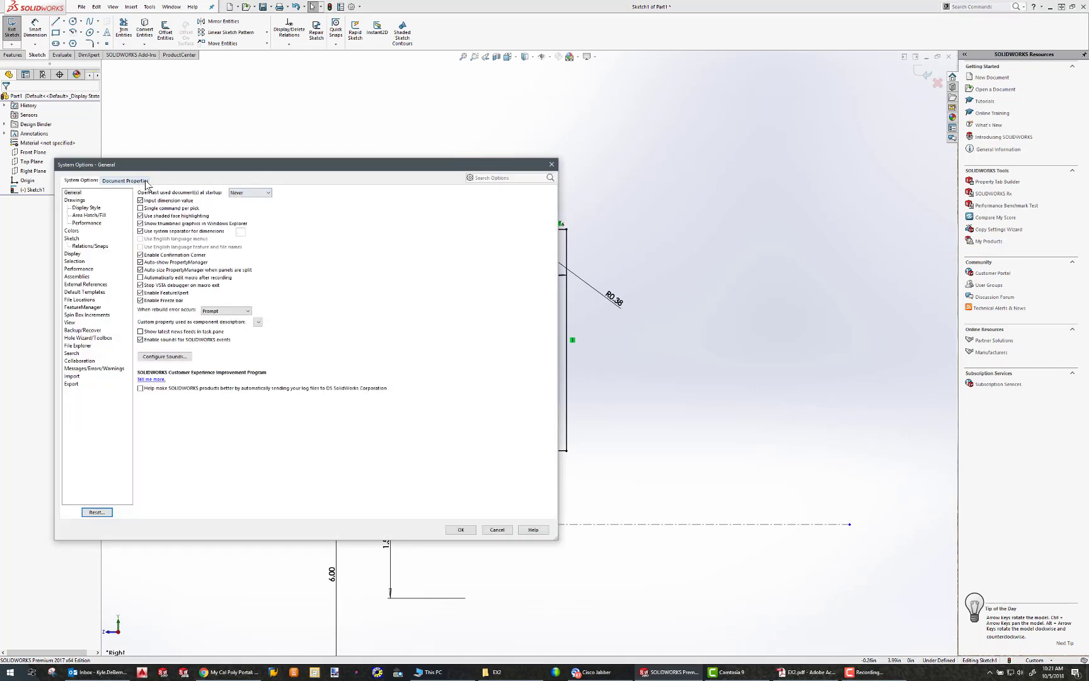
pyautogui.click(126, 181)
pyautogui.click(311, 198)
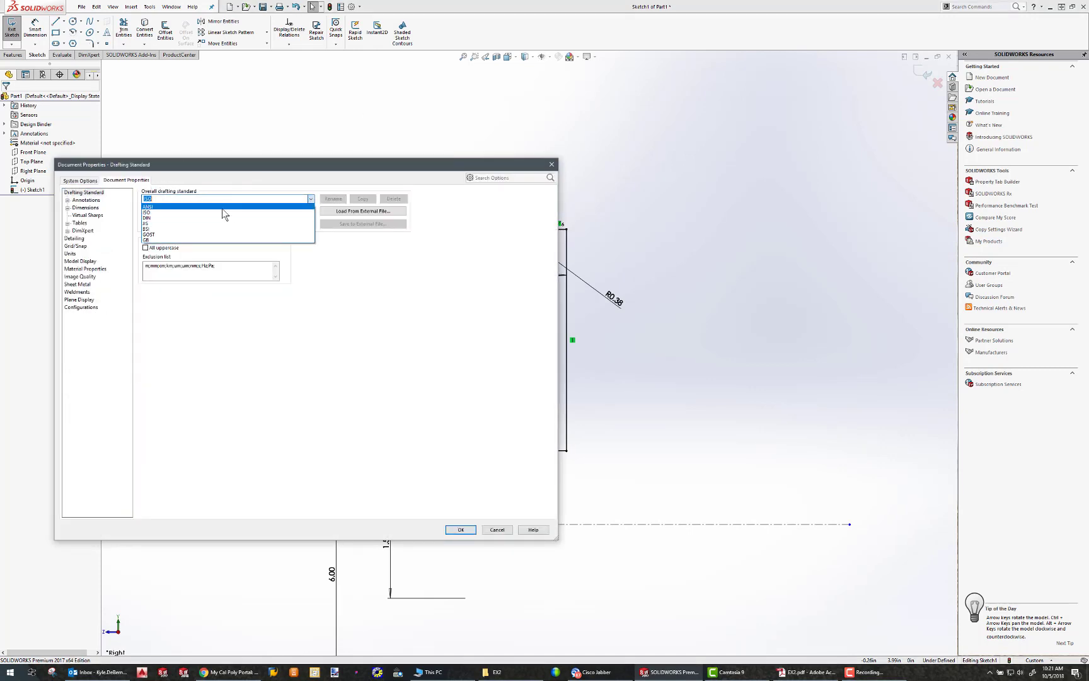
pyautogui.click(224, 207)
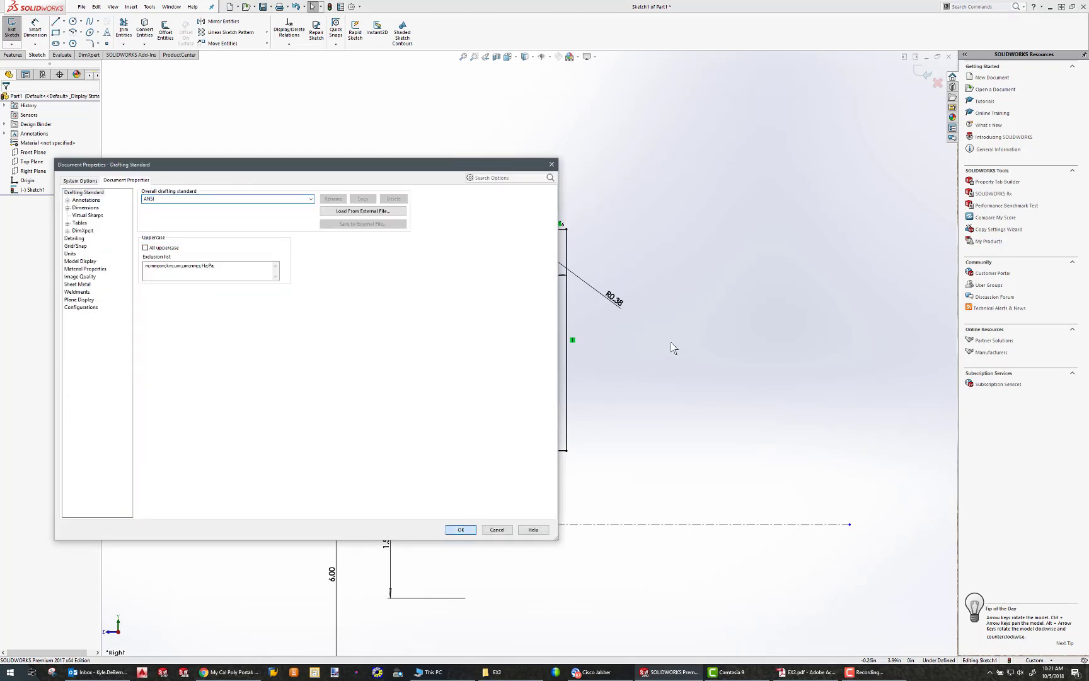
# Reposition the arc's radius dimension outside the profile and the width dimension inside the rectangle.
pyautogui.moveTo(615, 307)
pyautogui.mouseDown()
pyautogui.moveTo(632, 333)
pyautogui.moveTo(611, 323)
pyautogui.mouseUp()
pyautogui.moveTo(383, 275); pyautogui.dragTo(489, 318)
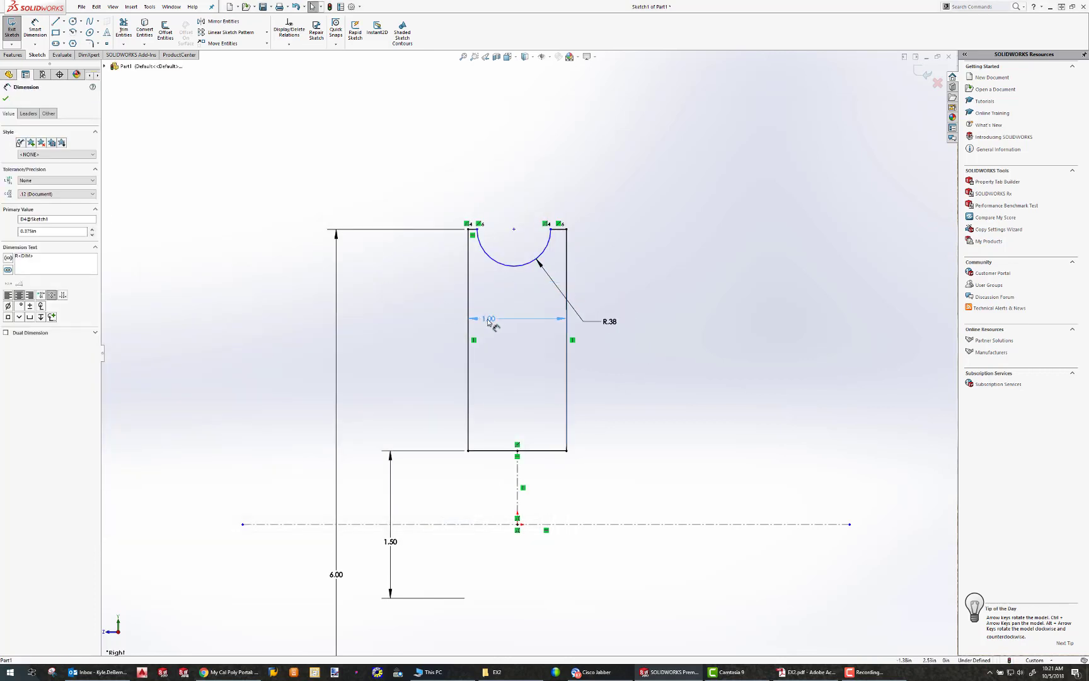
pyautogui.click(604, 238)
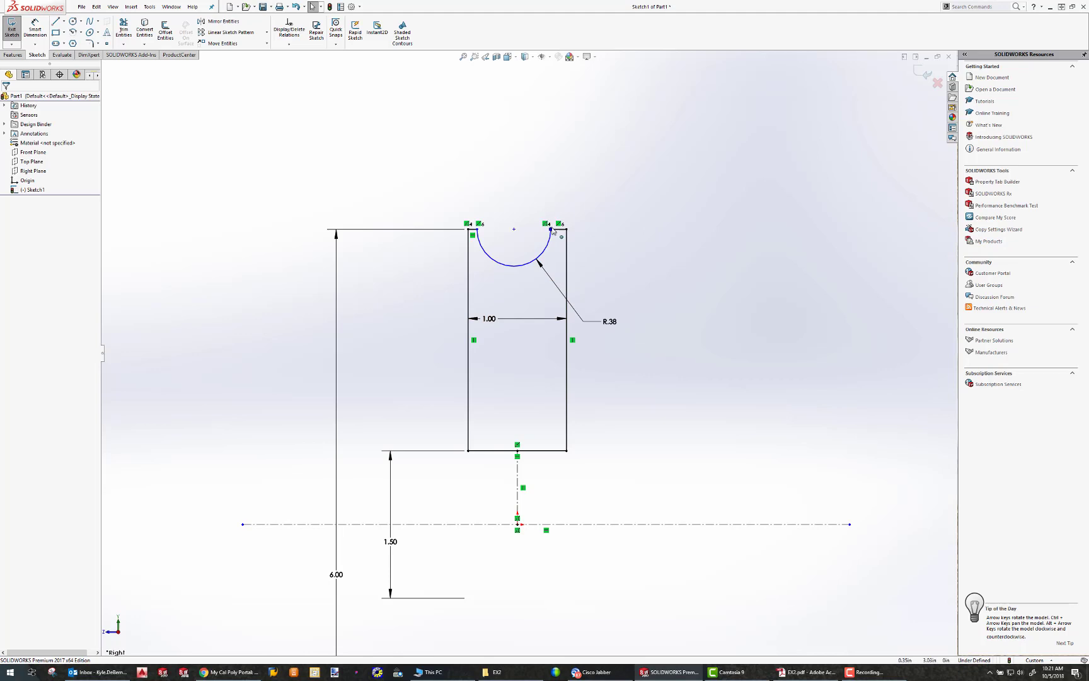
# Pull the groove arc's end point to test how the arc can still move.
pyautogui.moveTo(552, 231)
pyautogui.mouseDown()
pyautogui.moveTo(508, 239)
pyautogui.moveTo(537, 263)
pyautogui.moveTo(548, 252)
pyautogui.mouseUp()
pyautogui.click(617, 229)
pyautogui.press('Escape')
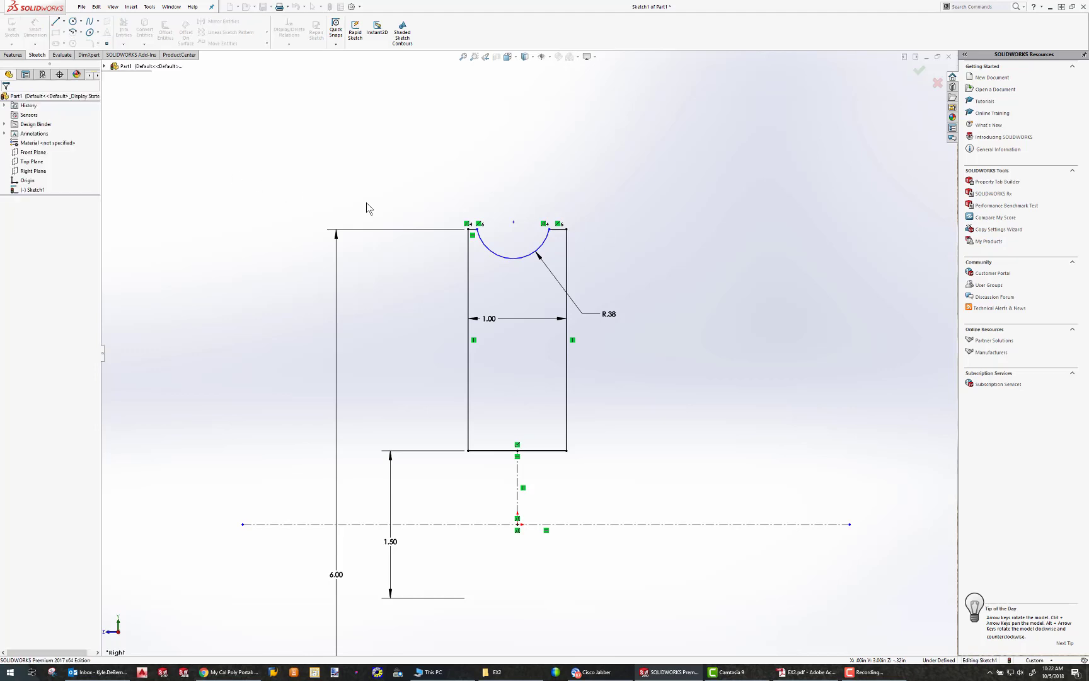
# Make the groove arc's center point coincident with the remaining right-hand segment of the profile's top edge.
pyautogui.click(514, 223)
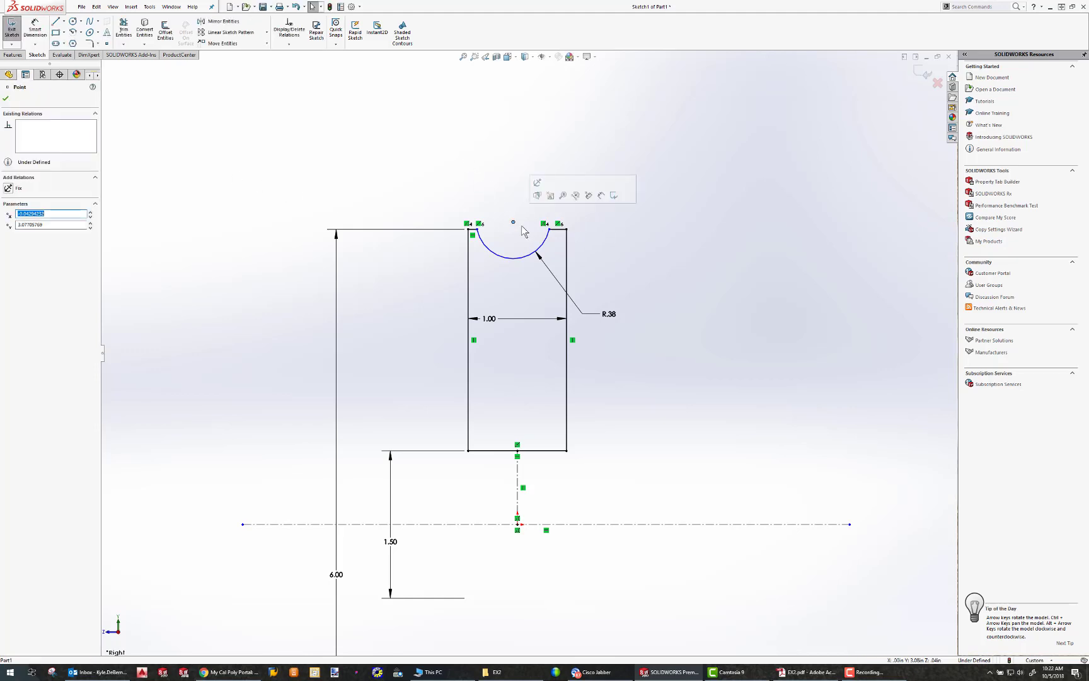
pyautogui.keyDown('ctrl'); pyautogui.click(561, 231); pyautogui.keyUp('ctrl')
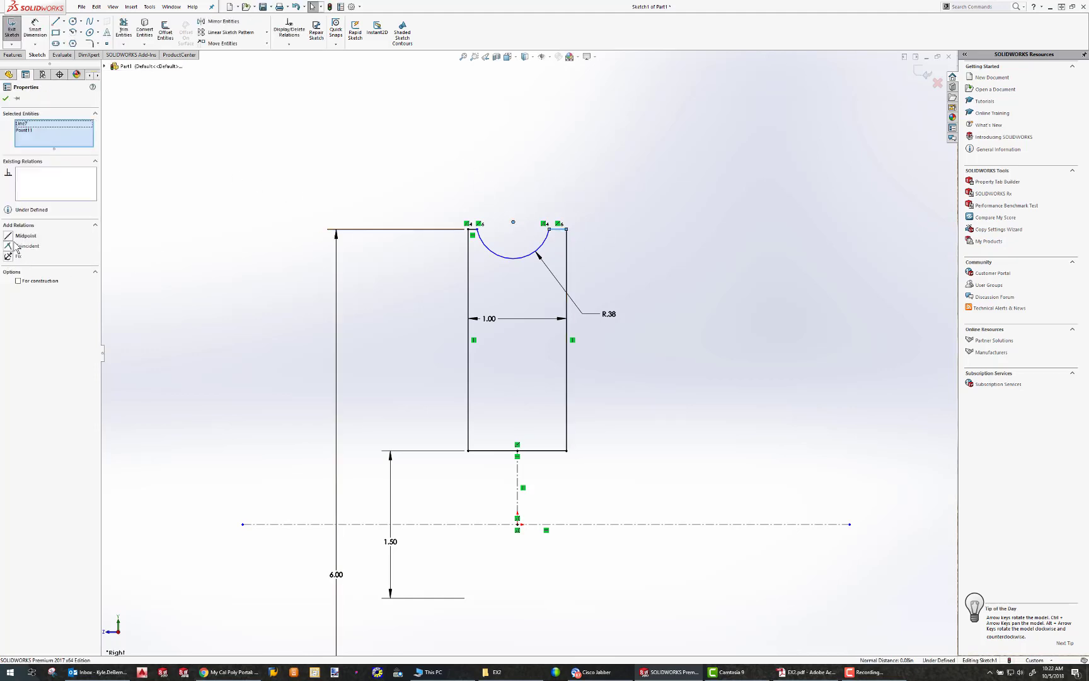
pyautogui.click(9, 246)
pyautogui.click(407, 200)
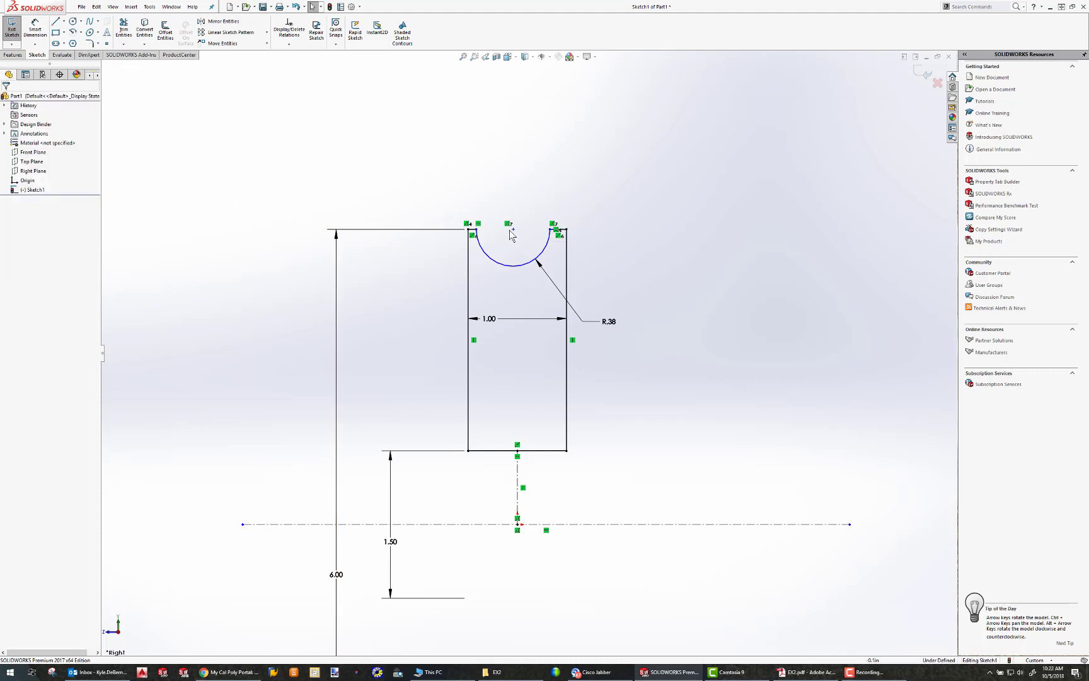
# Slide the arc's center sideways along the top edge to test its remaining horizontal freedom.
pyautogui.moveTo(513, 229)
pyautogui.mouseDown()
pyautogui.moveTo(503, 228)
pyautogui.moveTo(583, 230)
pyautogui.moveTo(518, 230)
pyautogui.mouseUp()
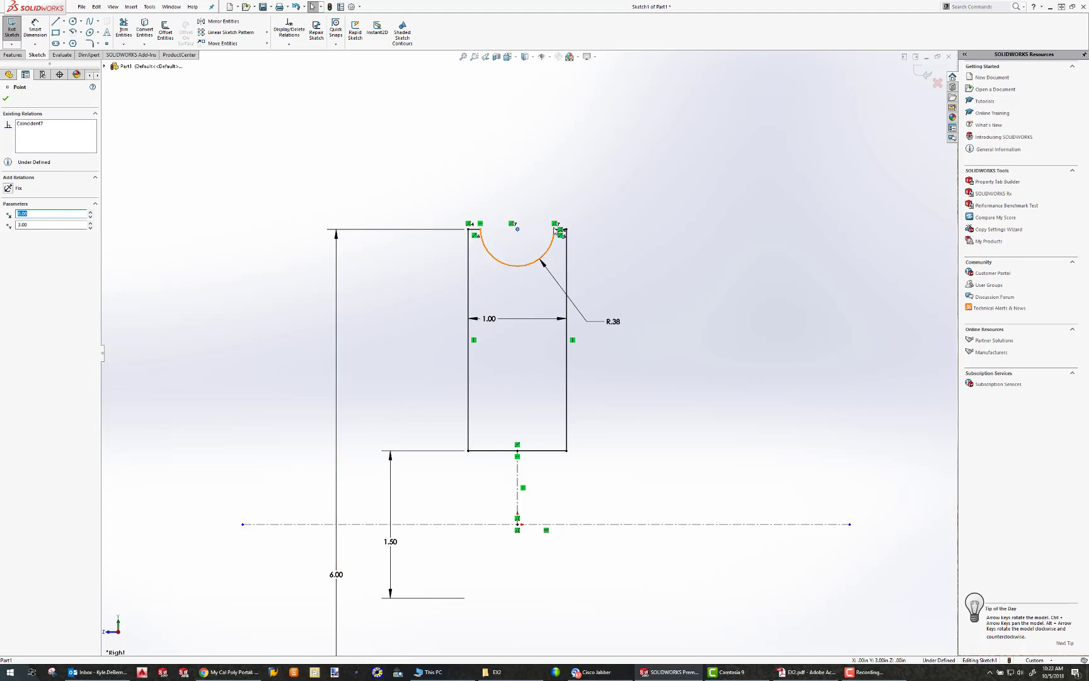
pyautogui.press('Escape')
pyautogui.moveTo(520, 233)
pyautogui.mouseDown()
pyautogui.moveTo(449, 237)
pyautogui.moveTo(560, 237)
pyautogui.moveTo(495, 238)
pyautogui.moveTo(515, 230)
pyautogui.mouseUp()
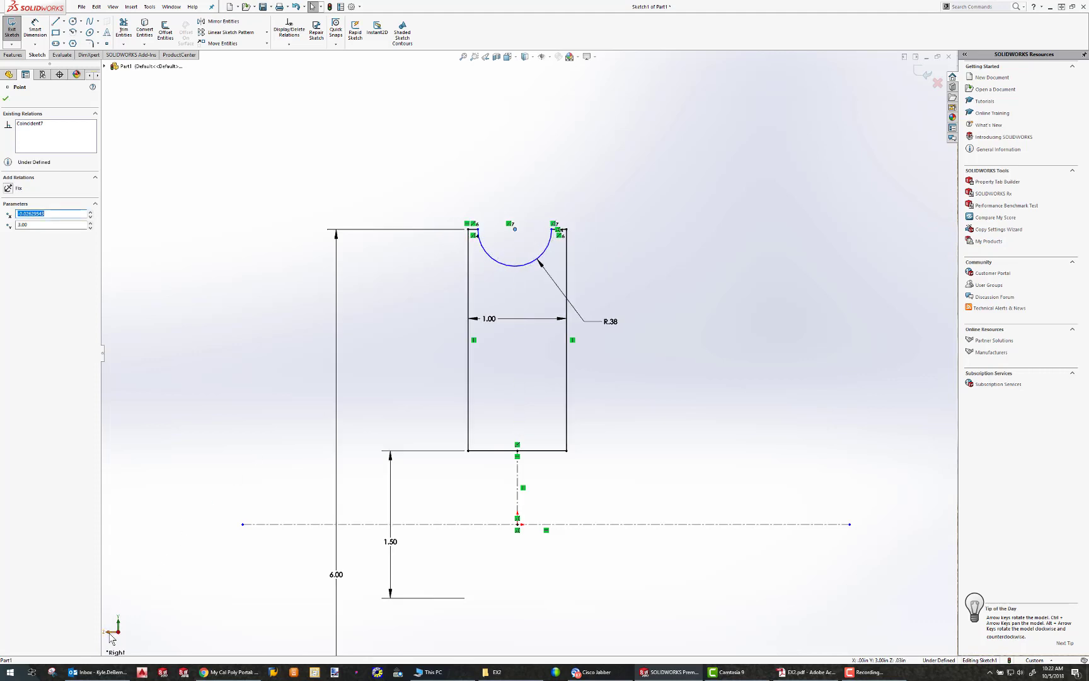
pyautogui.press('Escape')
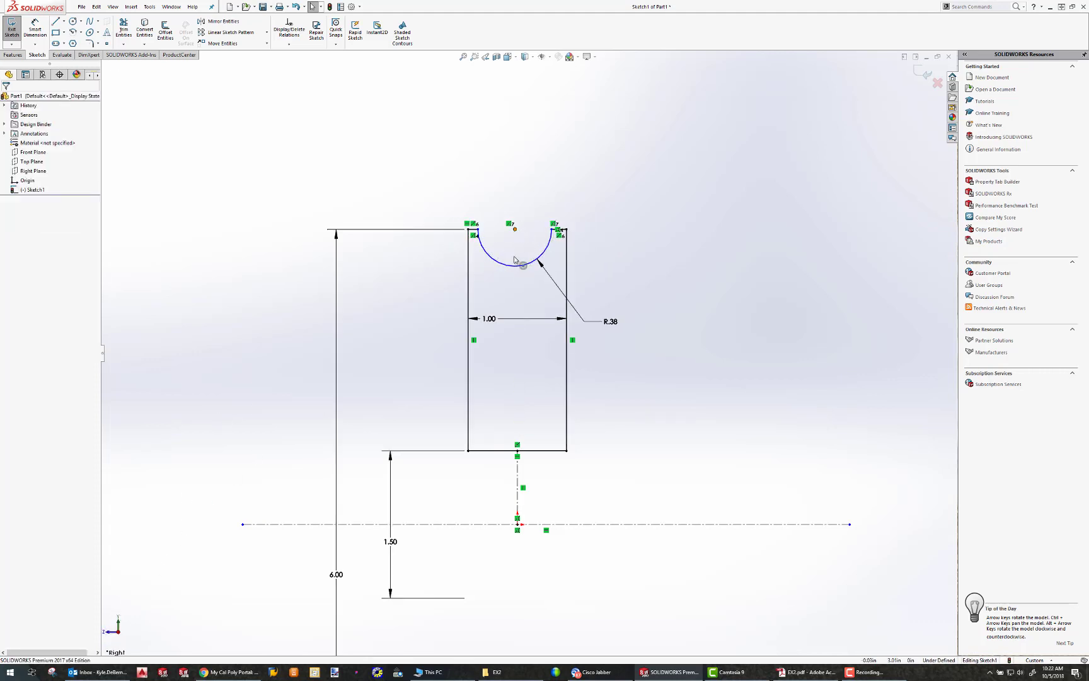
# Make the groove arc's center point coincident with the short vertical centerline above the origin.
pyautogui.click(515, 228)
pyautogui.keyDown('ctrl'); pyautogui.click(517, 481); pyautogui.keyUp('ctrl')
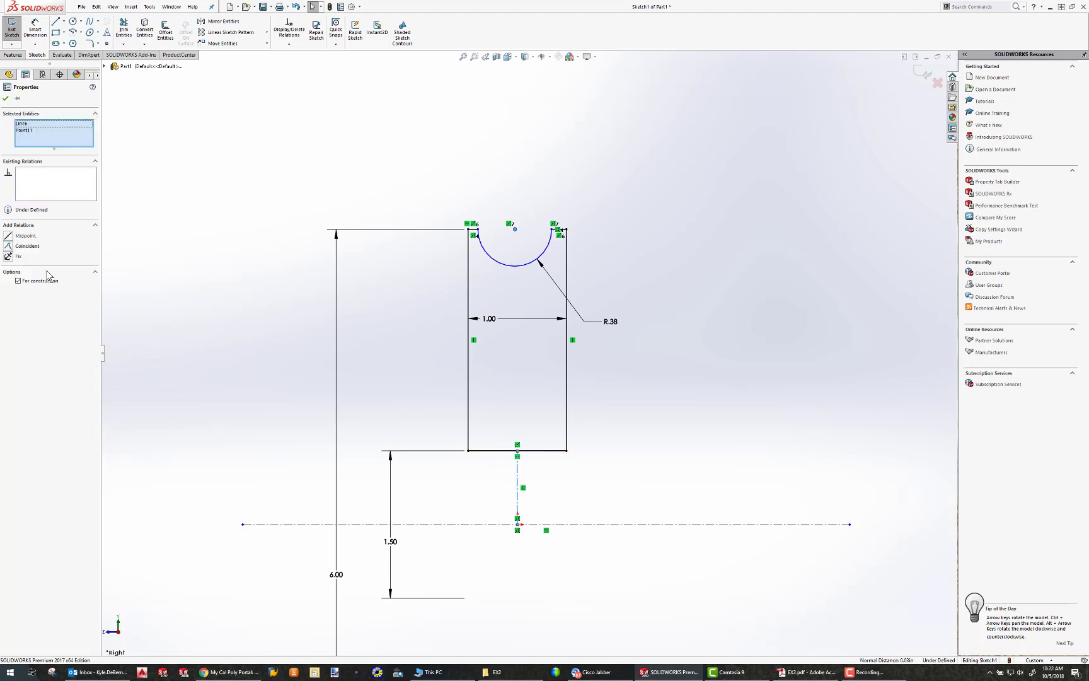
pyautogui.click(8, 247)
pyautogui.click(715, 206)
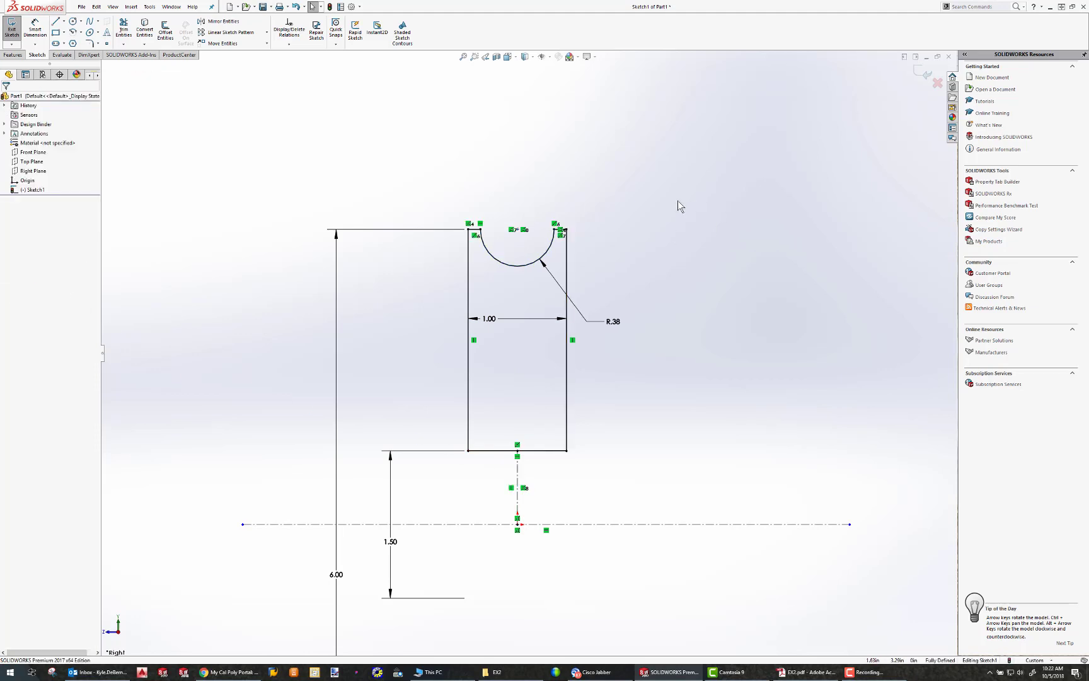
# Revolve the wheel profile 360° about the horizontal centerline.
pyautogui.click(13, 55)
pyautogui.click(42, 32)
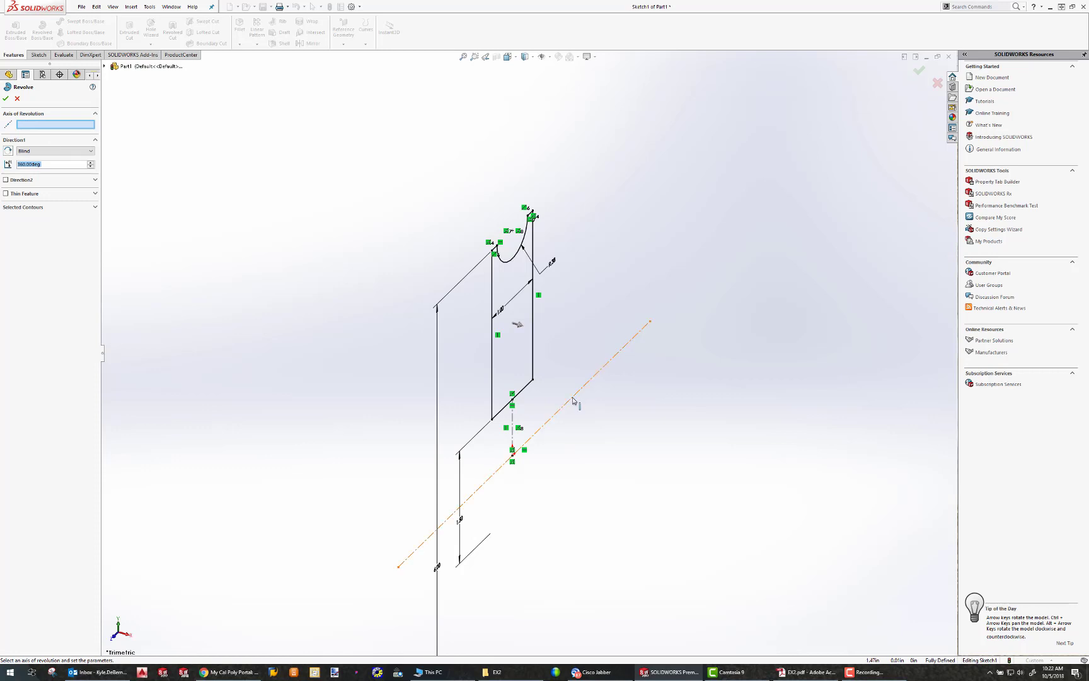
pyautogui.click(573, 400)
pyautogui.moveTo(569, 431); pyautogui.dragTo(492, 391, button='middle')
pyautogui.click(7, 99)
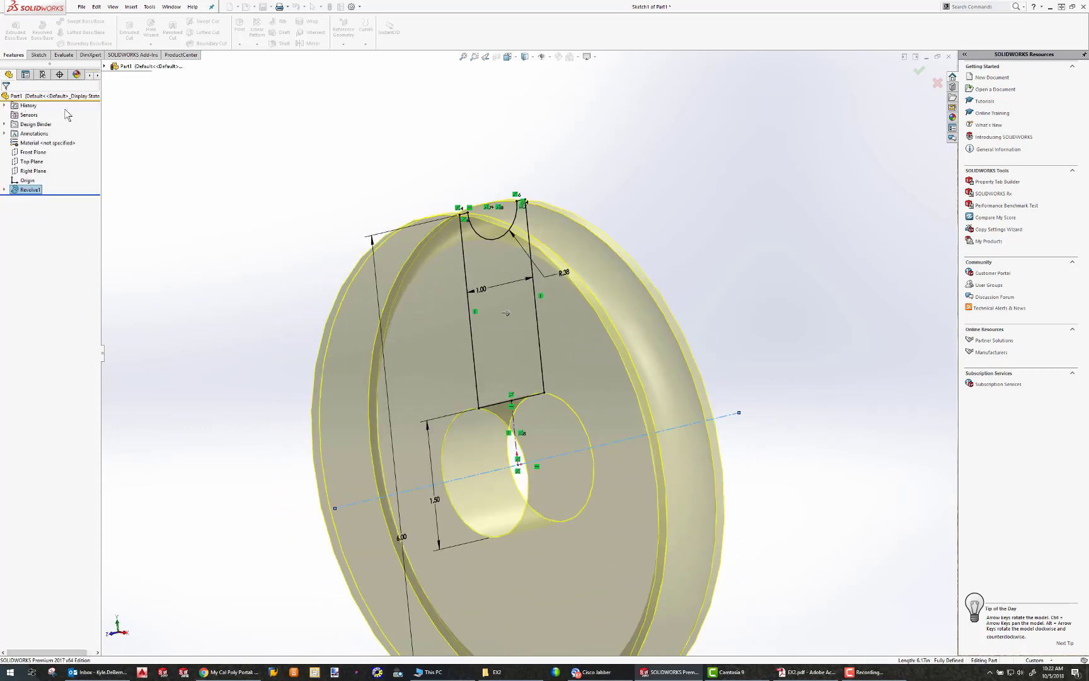
# Start a sketch on the wheel's flat side face and draw a circle about 1.18 in in diameter above the bore.
pyautogui.scroll(3, 505, 295)
pyautogui.moveTo(524, 336)
pyautogui.mouseDown(button='middle')
pyautogui.moveTo(586, 326)
pyautogui.moveTo(574, 323)
pyautogui.moveTo(530, 377)
pyautogui.moveTo(508, 322)
pyautogui.mouseUp(button='middle')
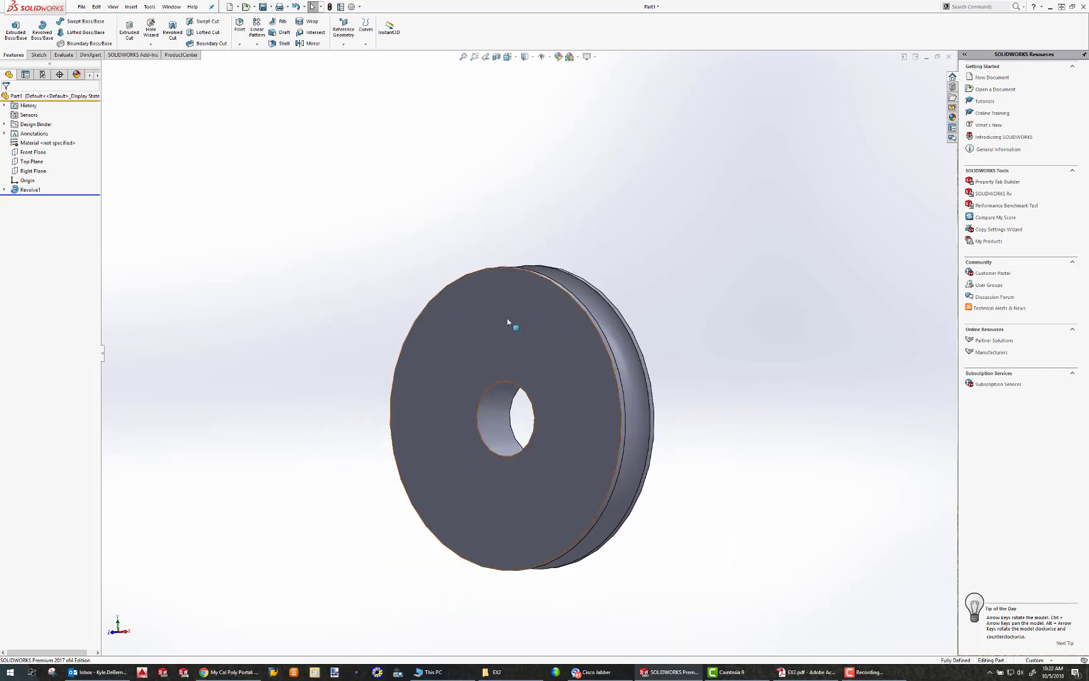
pyautogui.click(503, 323)
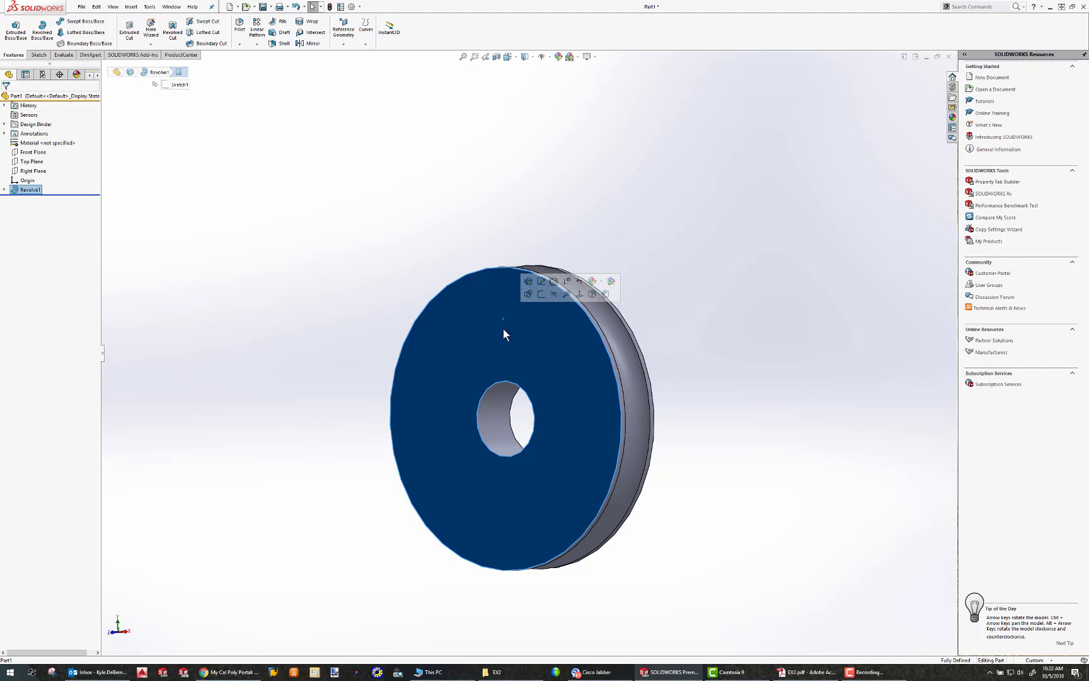
pyautogui.click(38, 55)
pyautogui.click(12, 29)
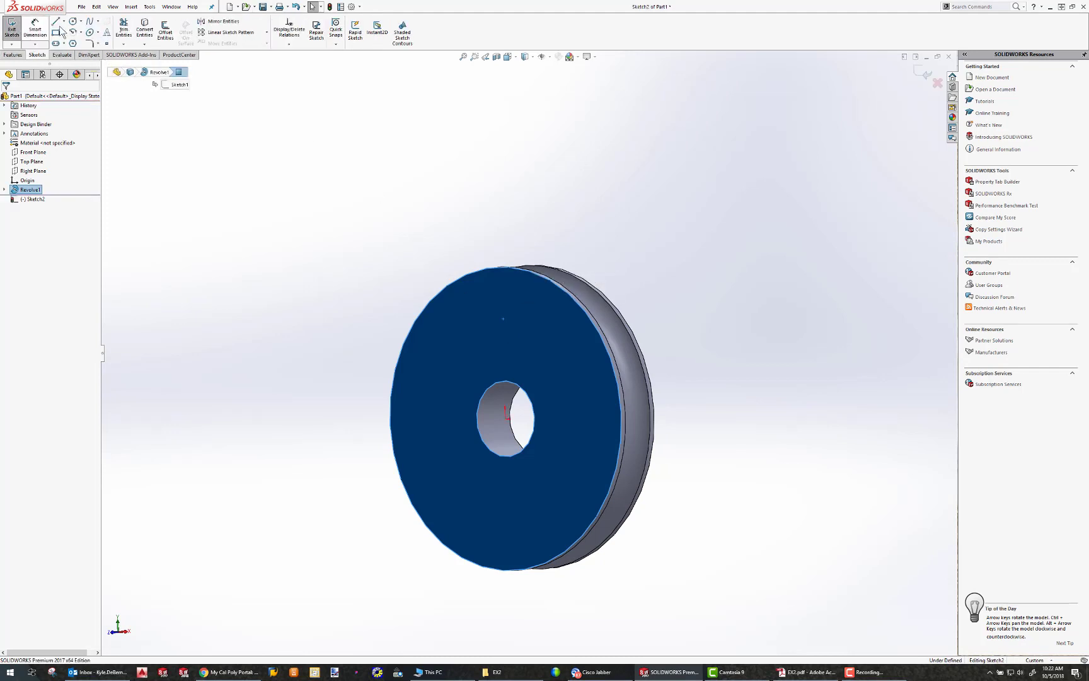
pyautogui.click(73, 22)
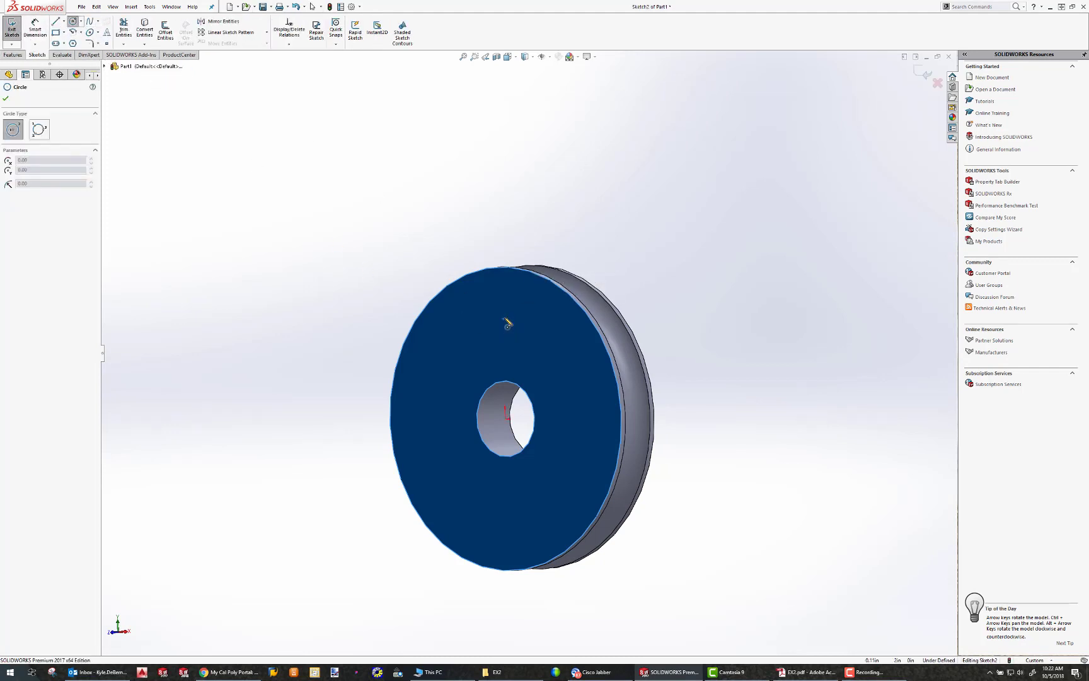
pyautogui.click(504, 325)
pyautogui.click(523, 302)
pyautogui.press('Escape')
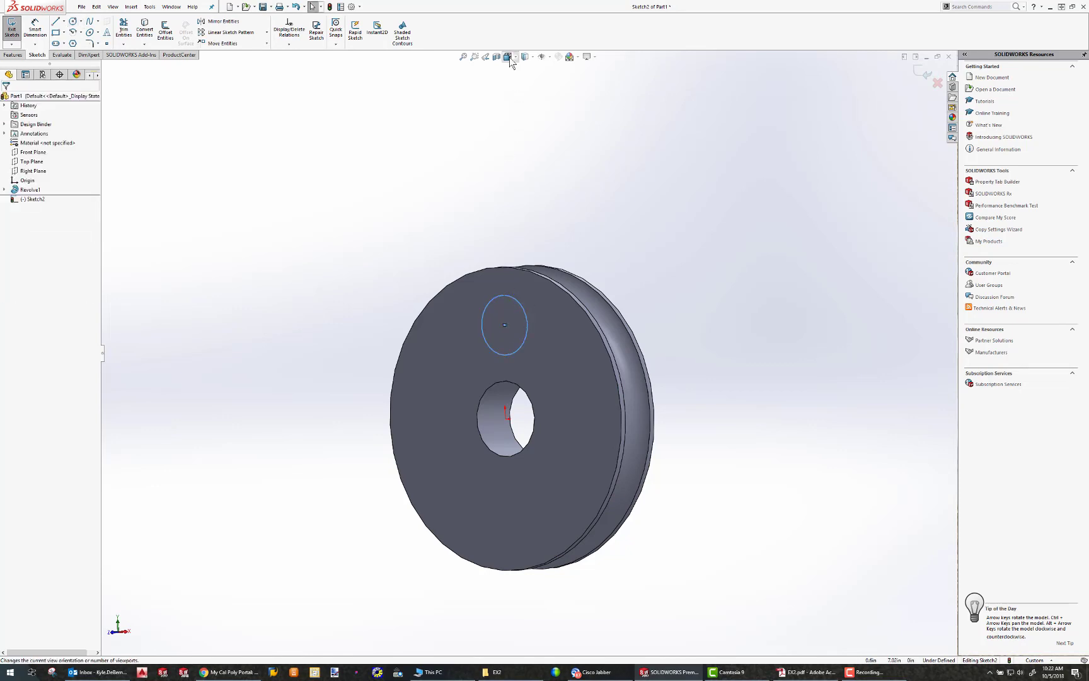
# Sketch a construction circle about 3.7 in in diameter, centered on the origin and passing through the small circle's center.
pyautogui.click(517, 57)
pyautogui.click(557, 103)
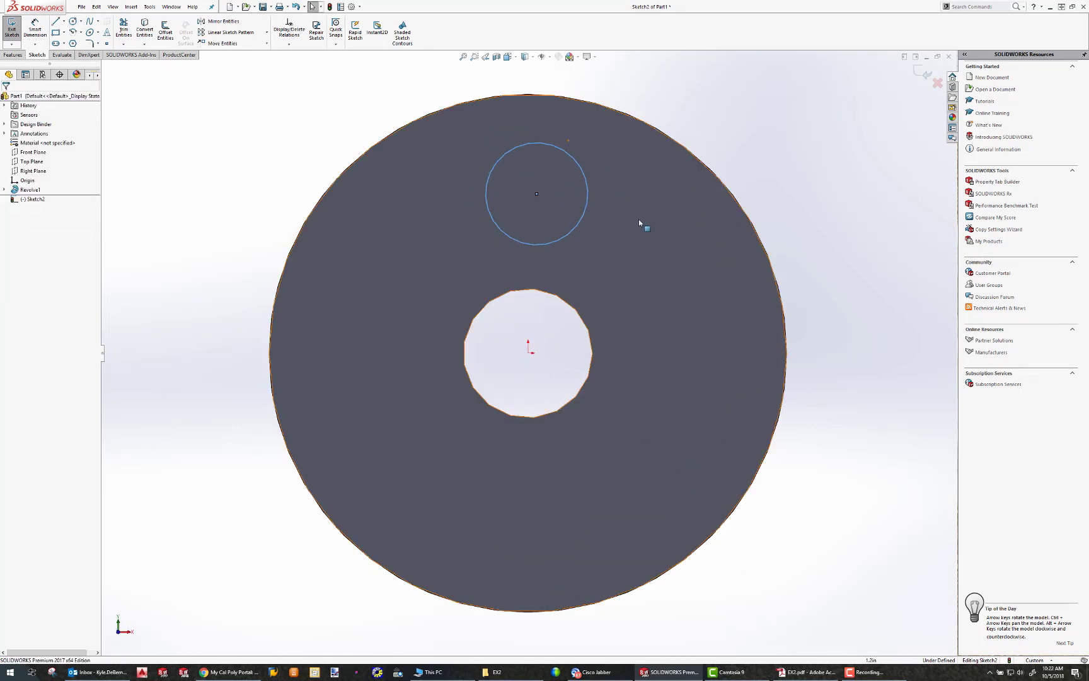
pyautogui.click(73, 23)
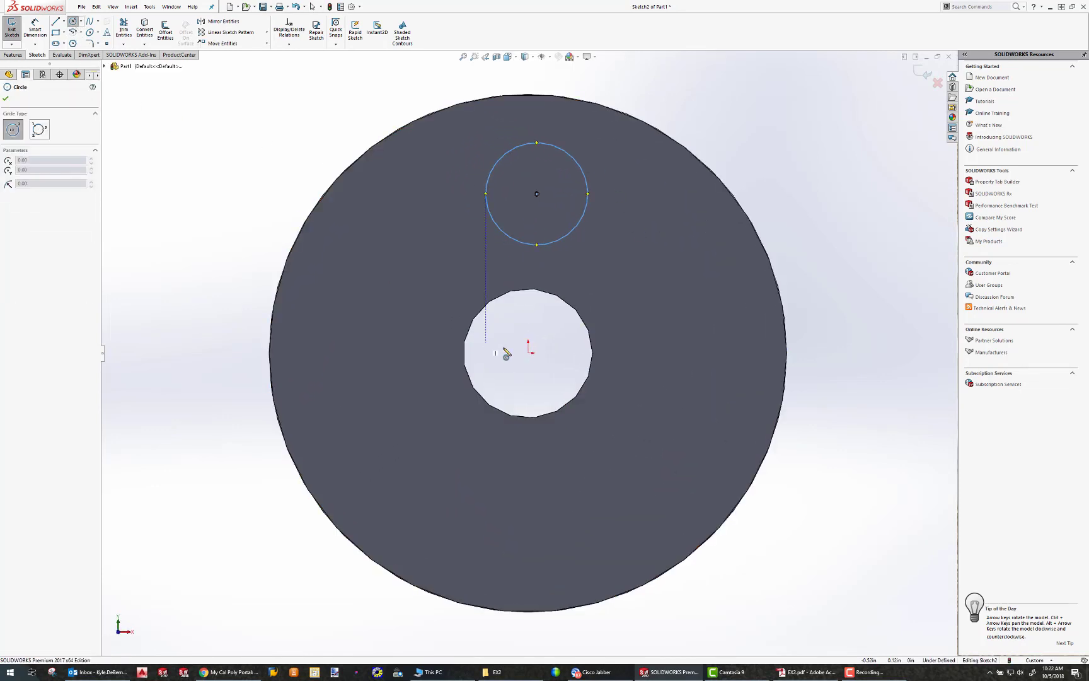
pyautogui.click(528, 353)
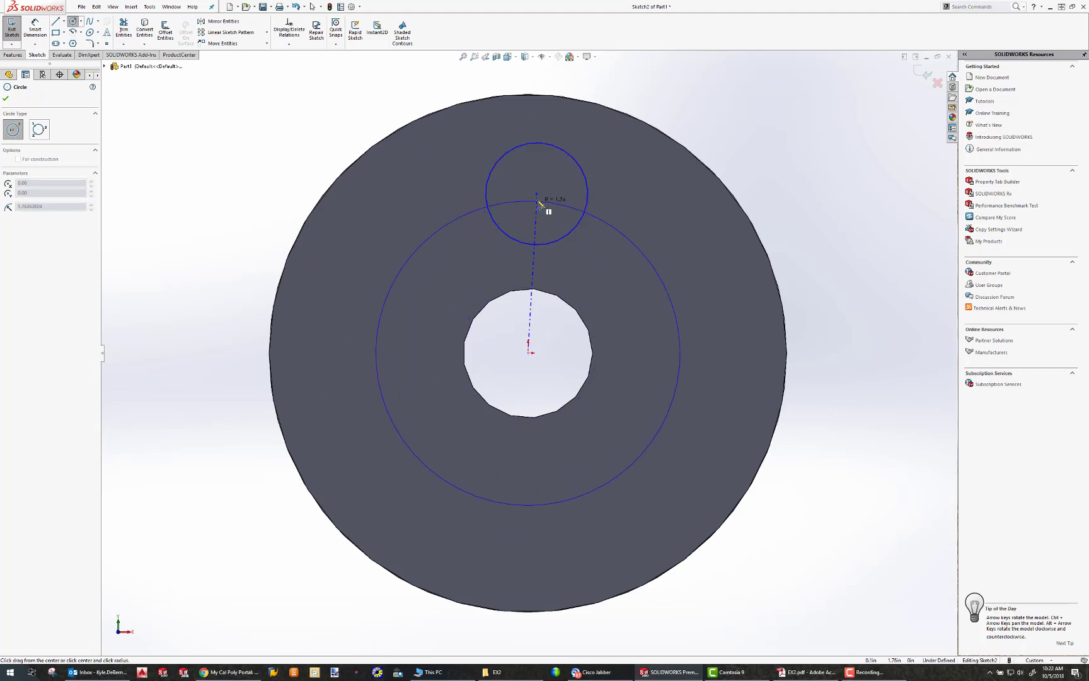
pyautogui.click(537, 193)
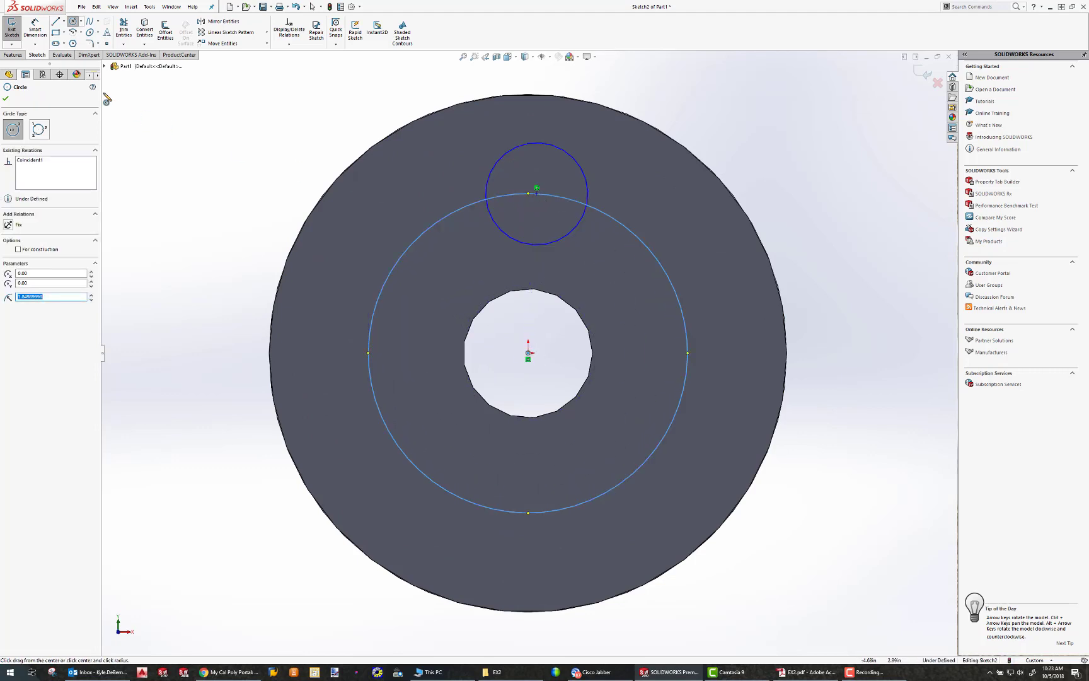
pyautogui.click(18, 250)
pyautogui.click(6, 98)
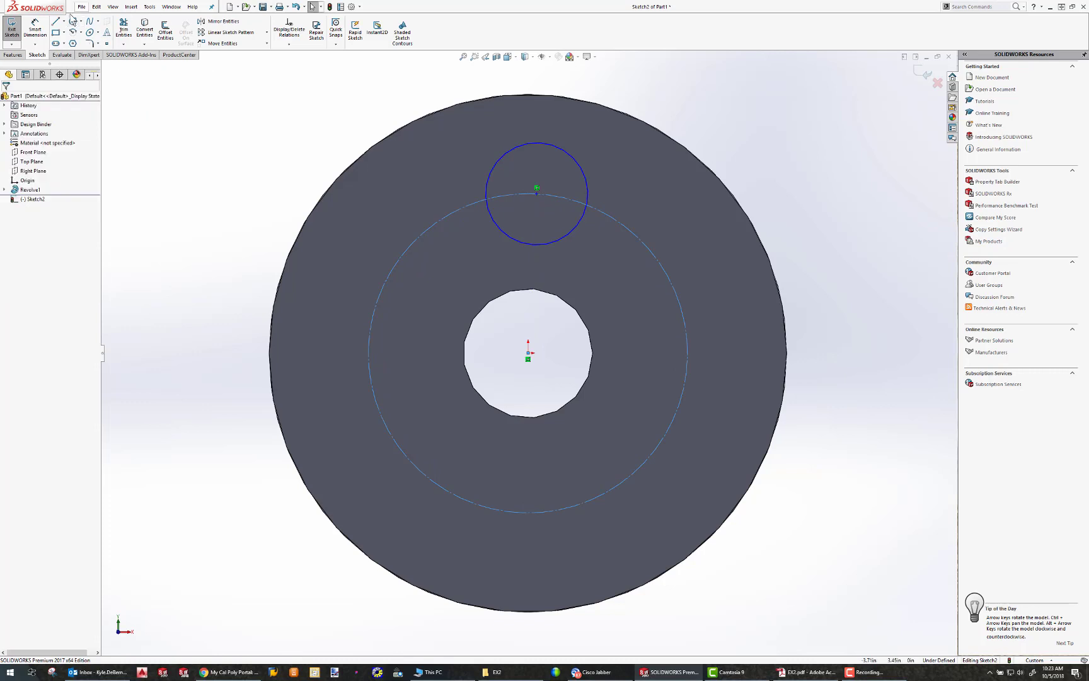
# Dimension the construction circle's diameter as 3.00 in.
pyautogui.click(34, 28)
pyautogui.click(468, 170)
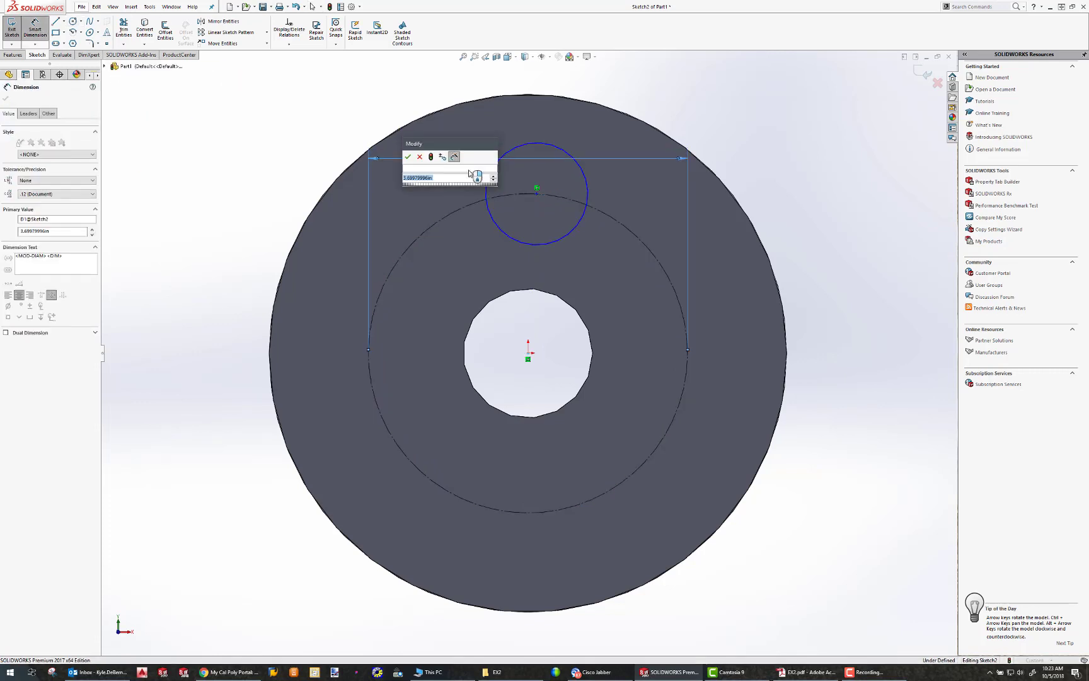
pyautogui.write('3')
pyautogui.press('Return')
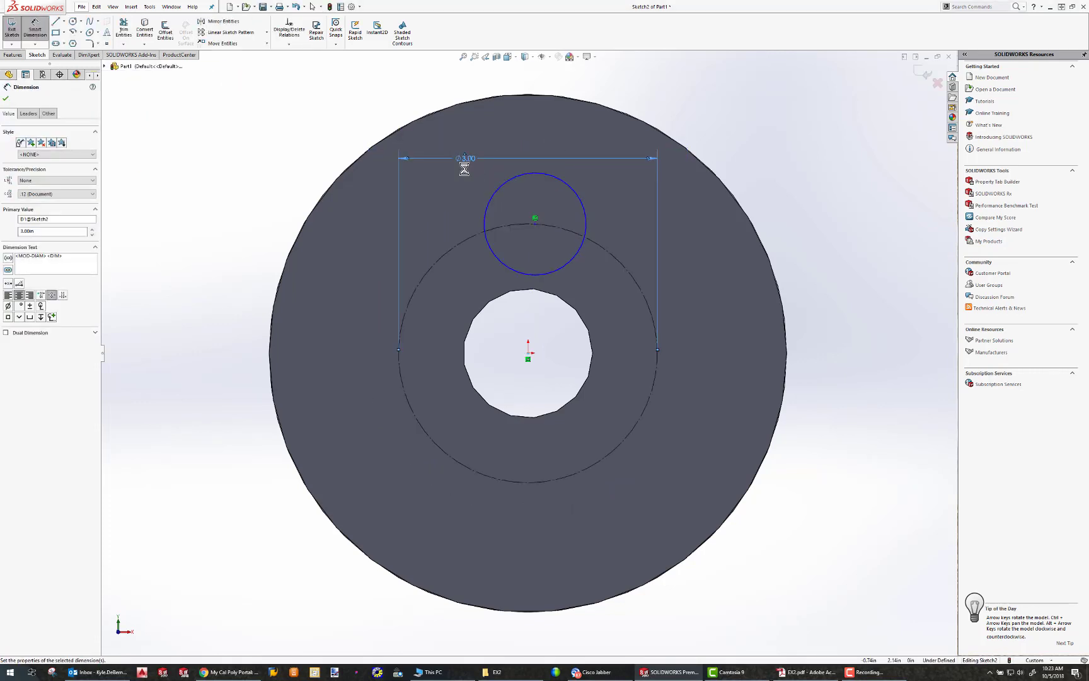
pyautogui.press('Escape')
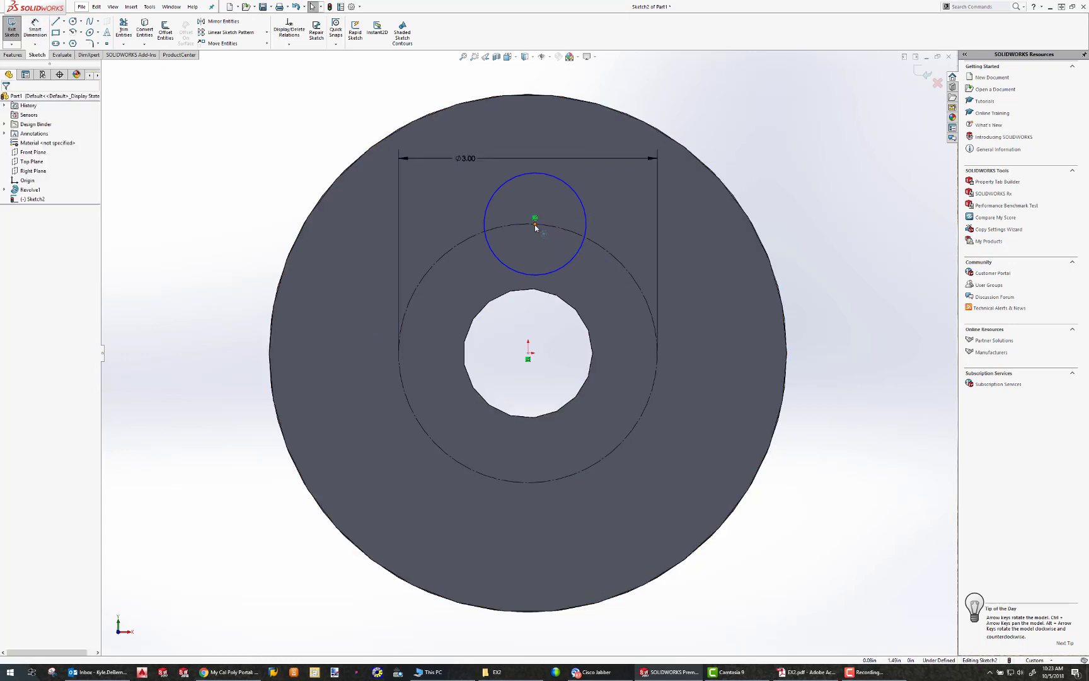
# Move the small circle's center directly above the origin and dimension its diameter as 1.00 in.
pyautogui.moveTo(534, 219)
pyautogui.mouseDown()
pyautogui.moveTo(614, 265)
pyautogui.moveTo(607, 468)
pyautogui.moveTo(410, 379)
pyautogui.moveTo(520, 227)
pyautogui.moveTo(474, 249)
pyautogui.moveTo(528, 220)
pyautogui.moveTo(528, 228)
pyautogui.mouseUp()
pyautogui.click(34, 28)
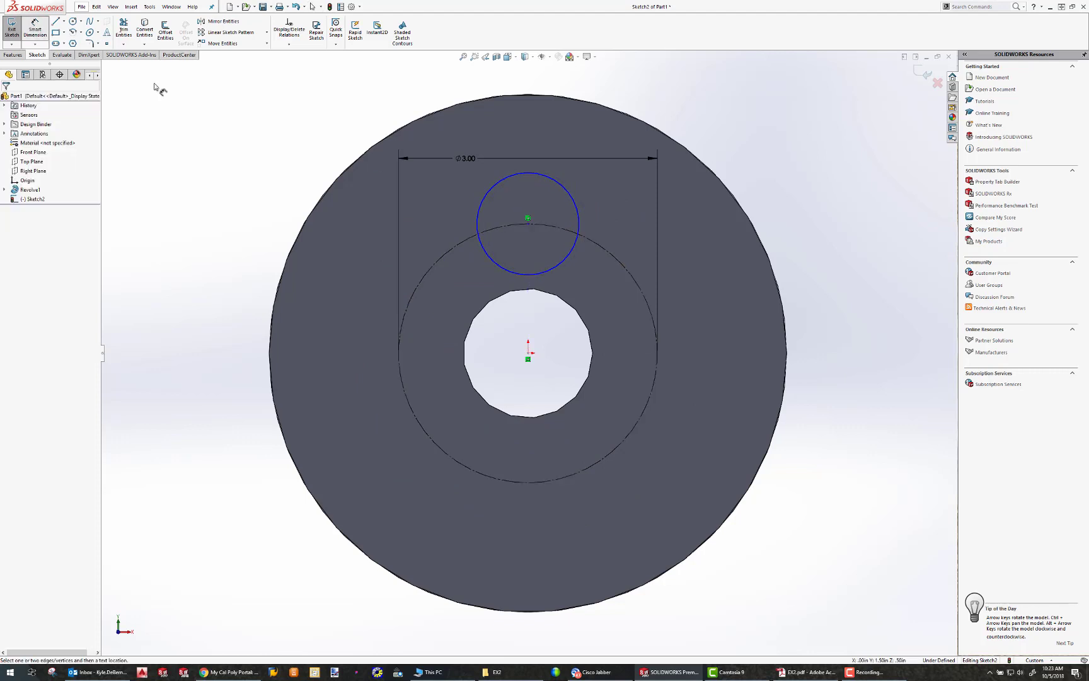
pyautogui.click(484, 197)
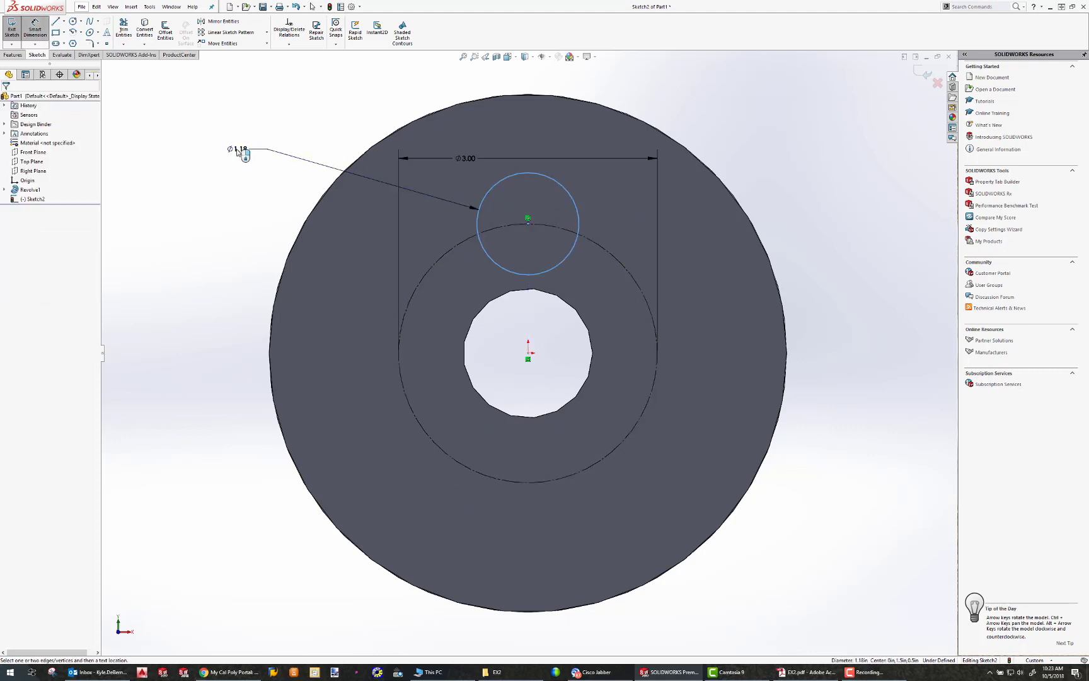
pyautogui.click(241, 151)
pyautogui.write('1')
pyautogui.press('Return')
pyautogui.press('Escape')
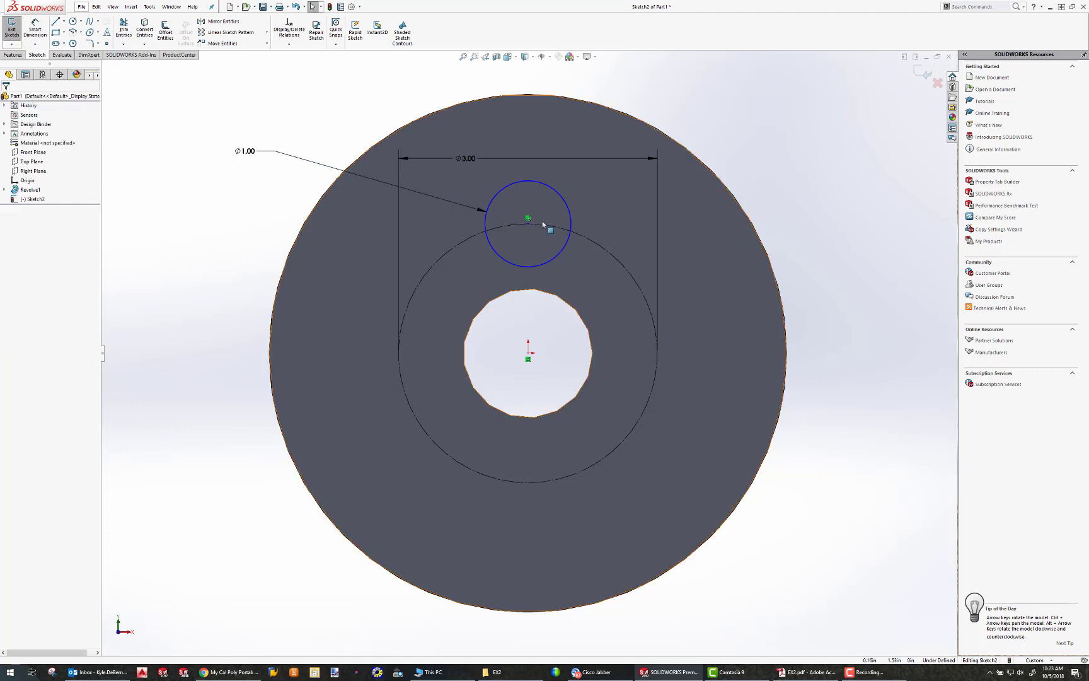
# Add a vertical relation between the small circle's center and the origin.
pyautogui.click(527, 218)
pyautogui.keyDown('ctrl'); pyautogui.click(528, 357); pyautogui.keyUp('ctrl')
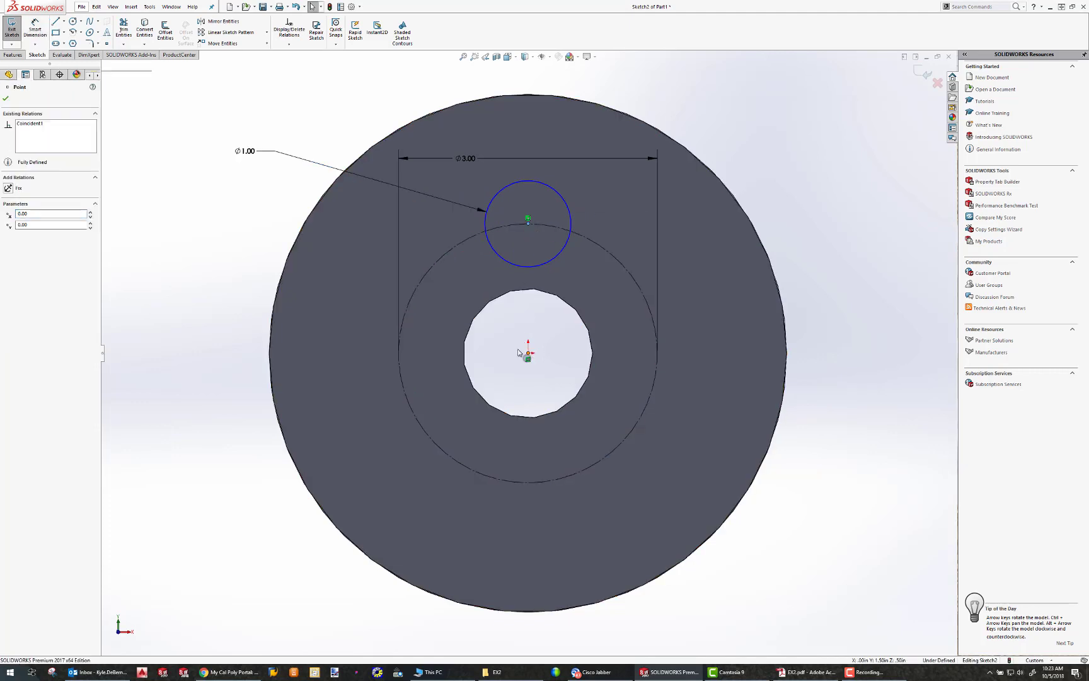
pyautogui.click(8, 246)
pyautogui.press('Escape')
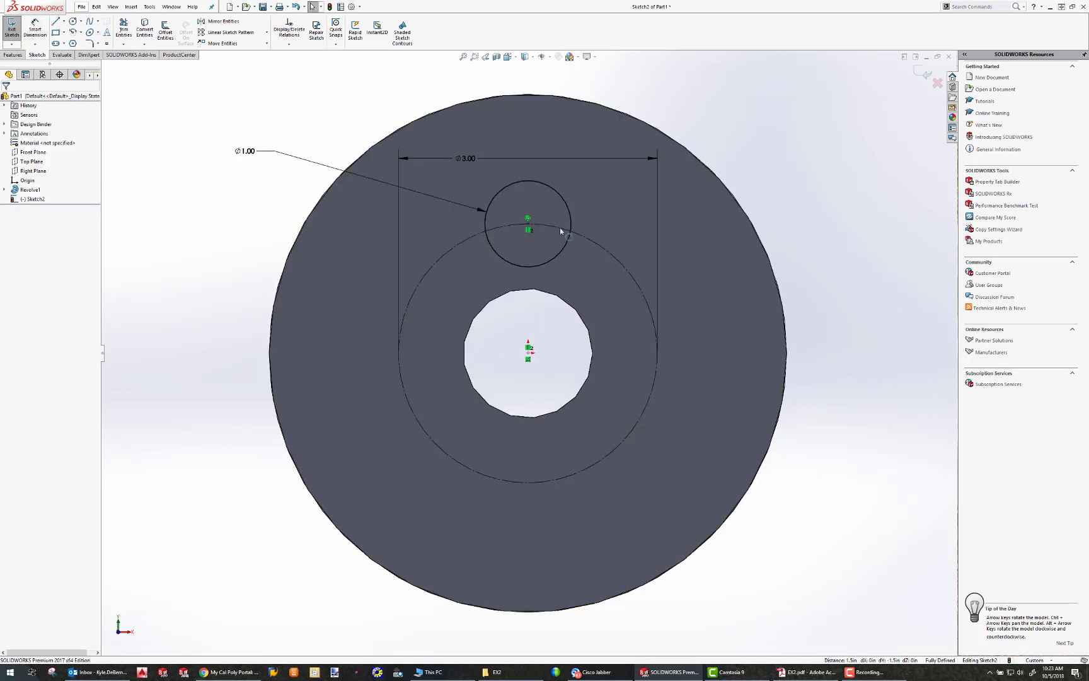
# Draw a vertical centerline from the small circle's center through the origin to the bottom of the construction circle.
pyautogui.click(64, 21)
pyautogui.click(73, 41)
pyautogui.click(528, 223)
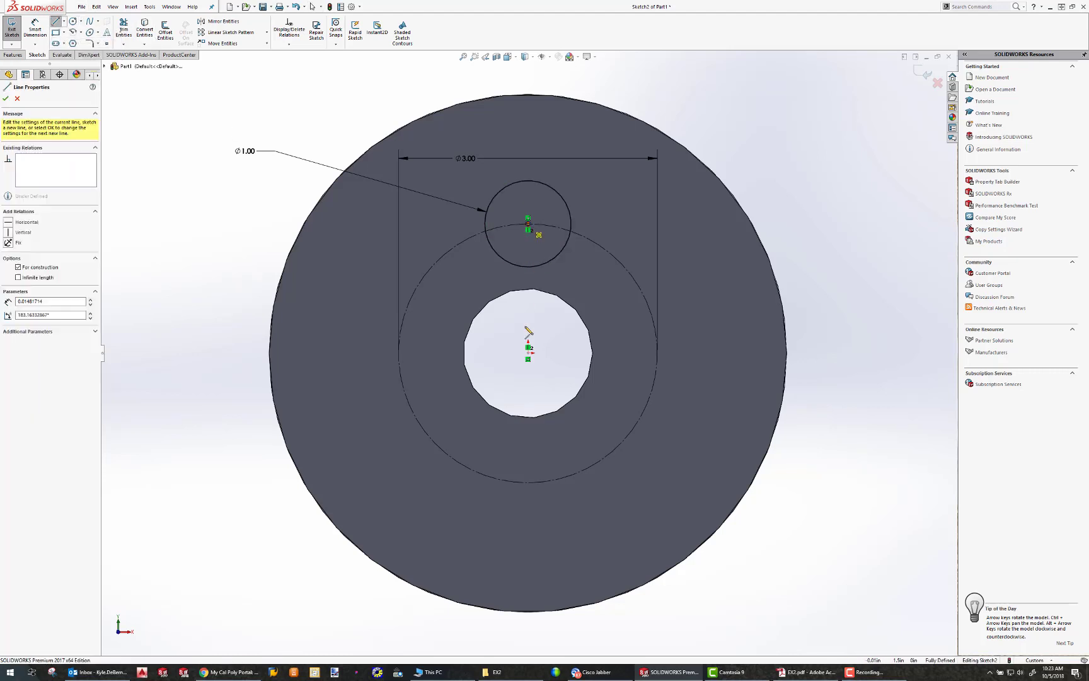
pyautogui.click(530, 484)
pyautogui.press('Escape')
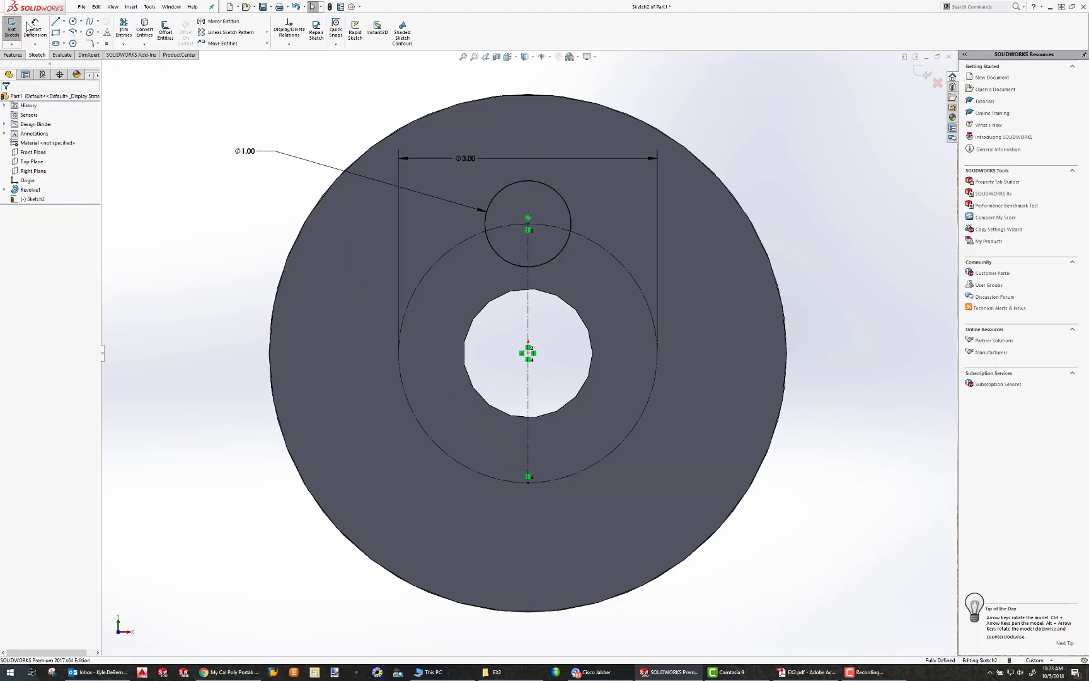
# Draw a horizontal centerline across the construction circle between its left and right quadrant points.
pyautogui.click(64, 22)
pyautogui.click(72, 42)
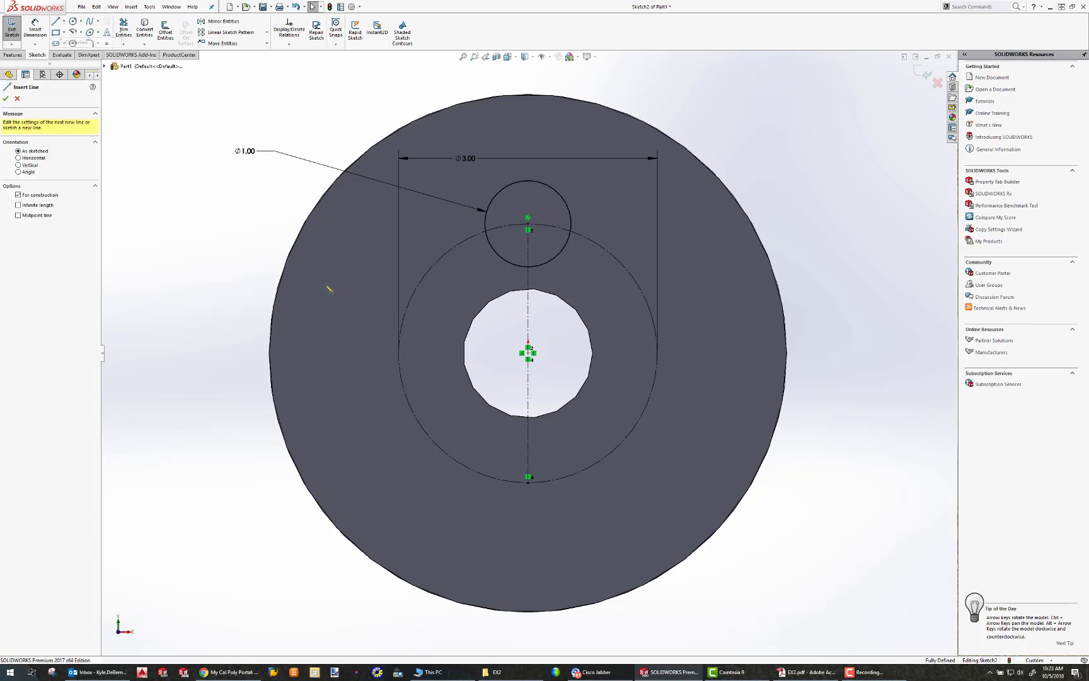
pyautogui.click(398, 353)
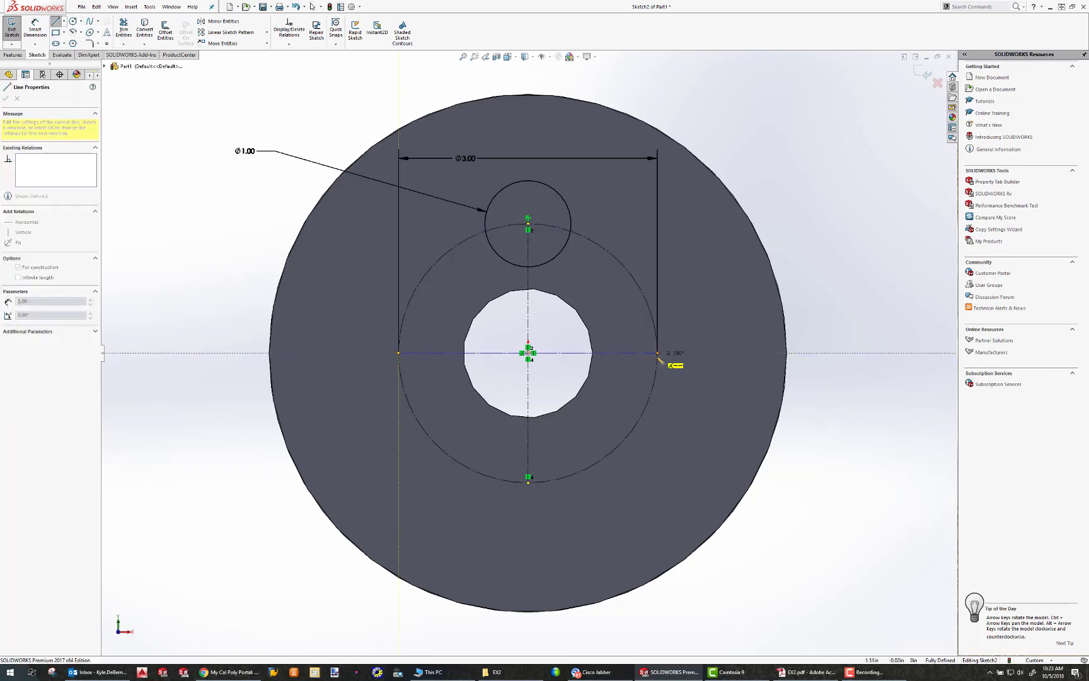
pyautogui.click(657, 353)
pyautogui.press('Escape')
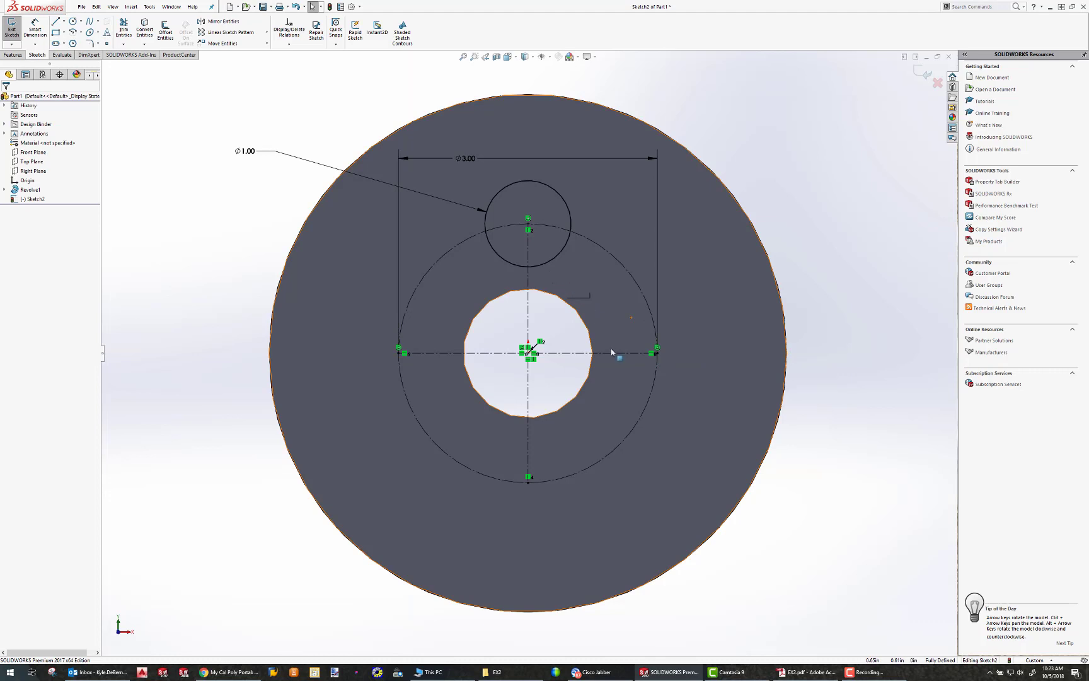
# Sketch three more hole circles centered on the construction circle's right, bottom and left quadrant points.
pyautogui.click(73, 21)
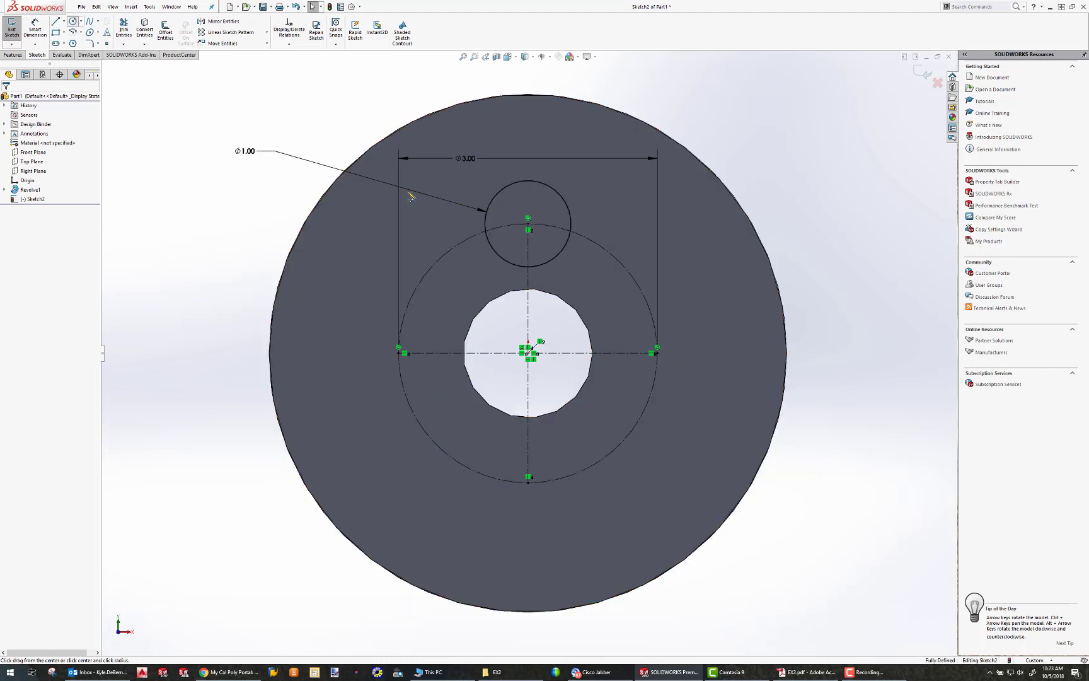
pyautogui.click(657, 353)
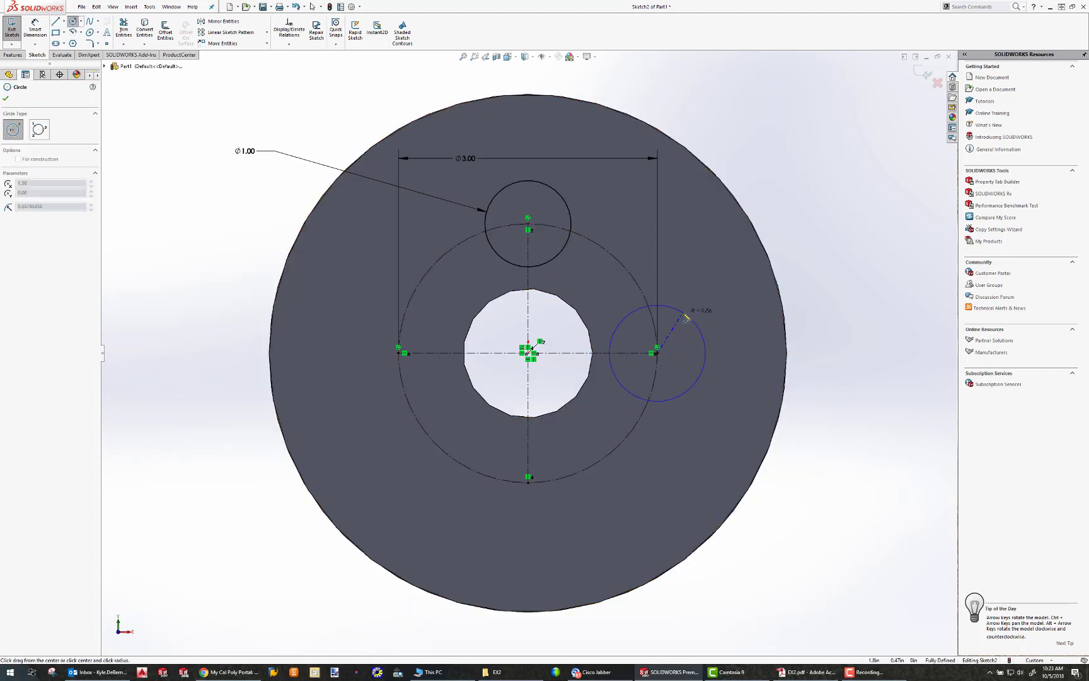
pyautogui.moveTo(528, 482); pyautogui.dragTo(552, 505)
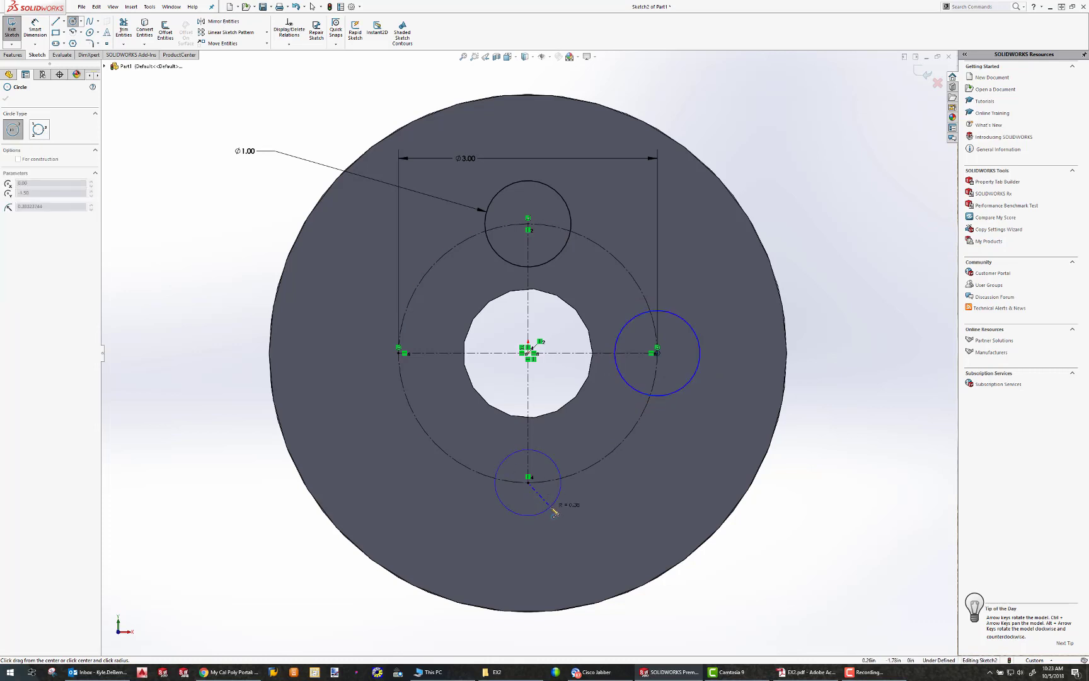
pyautogui.moveTo(399, 353); pyautogui.dragTo(426, 381)
pyautogui.press('Escape')
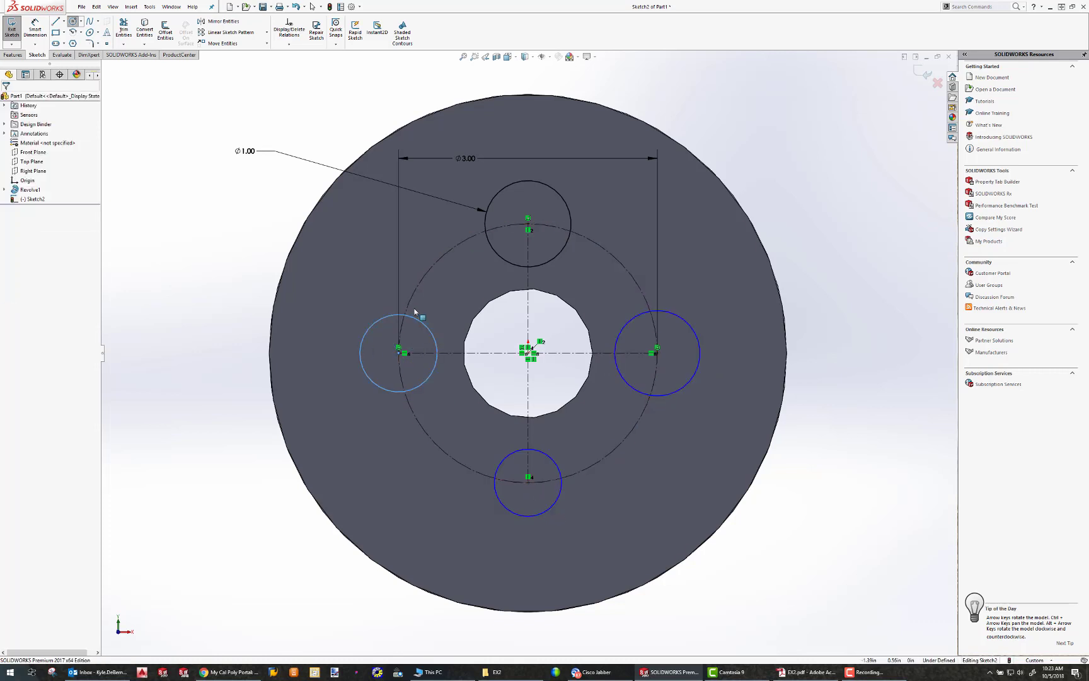
# Make all four hole circles equal in size to the dimensioned 1.00 in circle.
pyautogui.keyDown('ctrl'); pyautogui.click(512, 264); pyautogui.keyUp('ctrl')
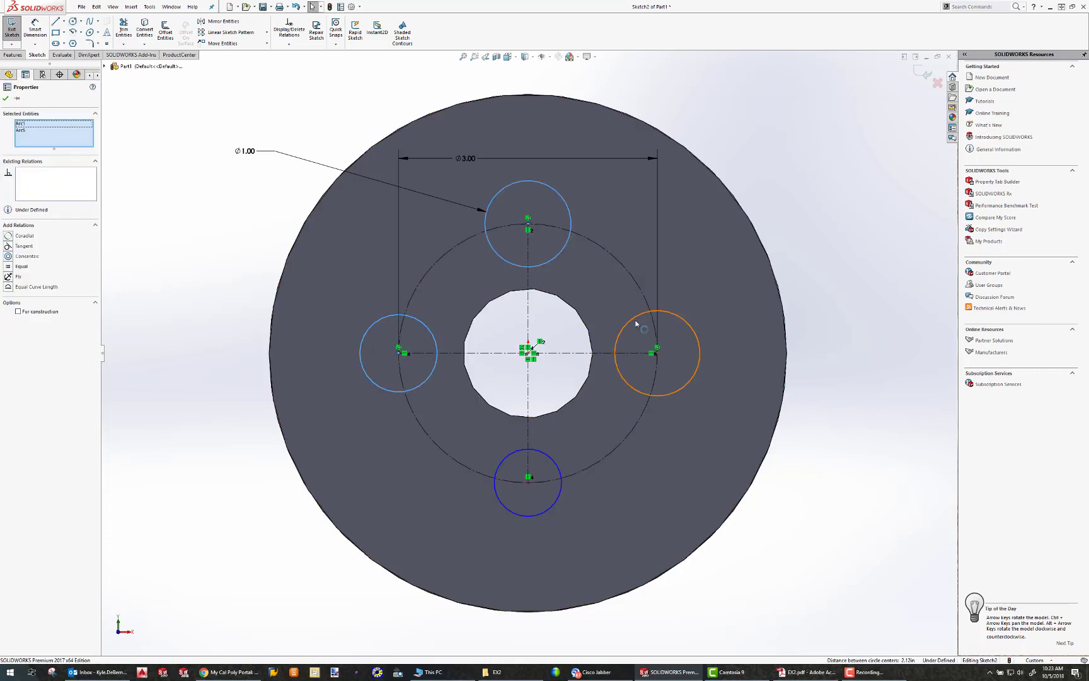
pyautogui.keyDown('ctrl'); pyautogui.click(634, 321); pyautogui.keyUp('ctrl')
pyautogui.keyDown('ctrl'); pyautogui.click(550, 457); pyautogui.keyUp('ctrl')
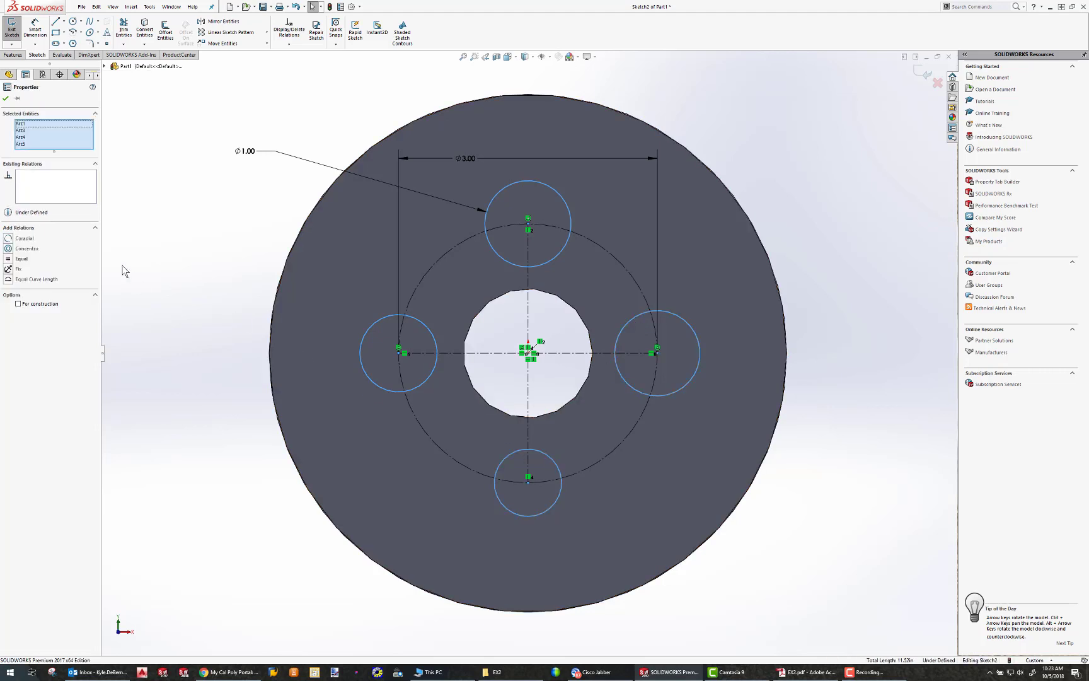
pyautogui.click(8, 258)
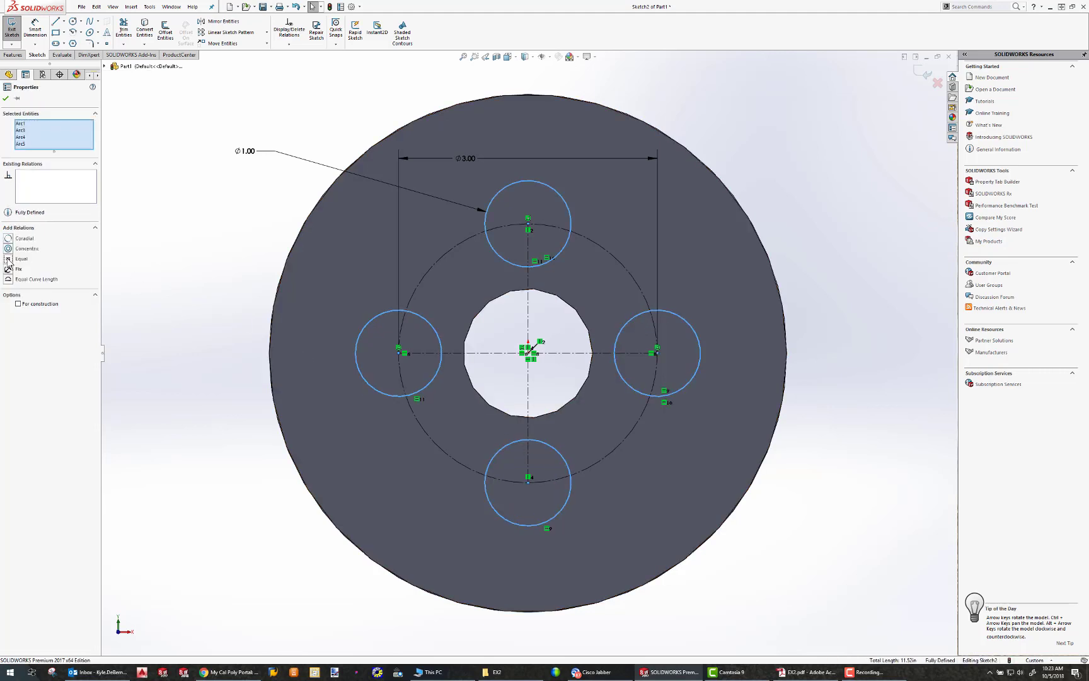
pyautogui.click(161, 132)
pyautogui.moveTo(554, 246); pyautogui.dragTo(495, 249, button='middle')
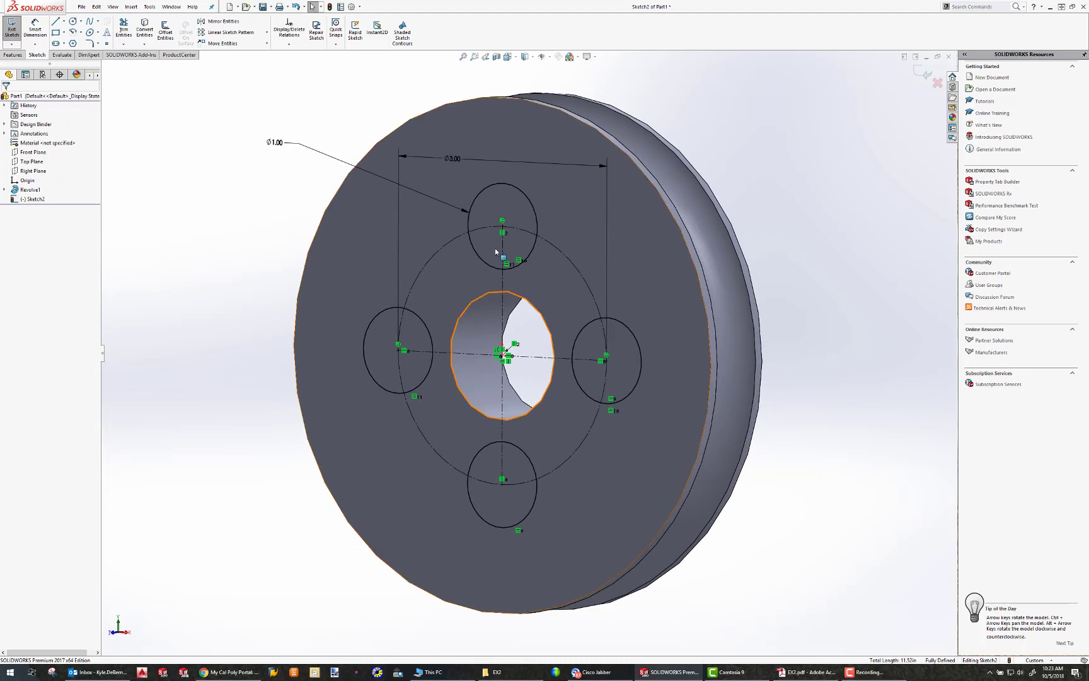
# Cut the four hole circles through the whole wheel with an Extruded Cut set to Through All.
pyautogui.click(13, 55)
pyautogui.click(129, 31)
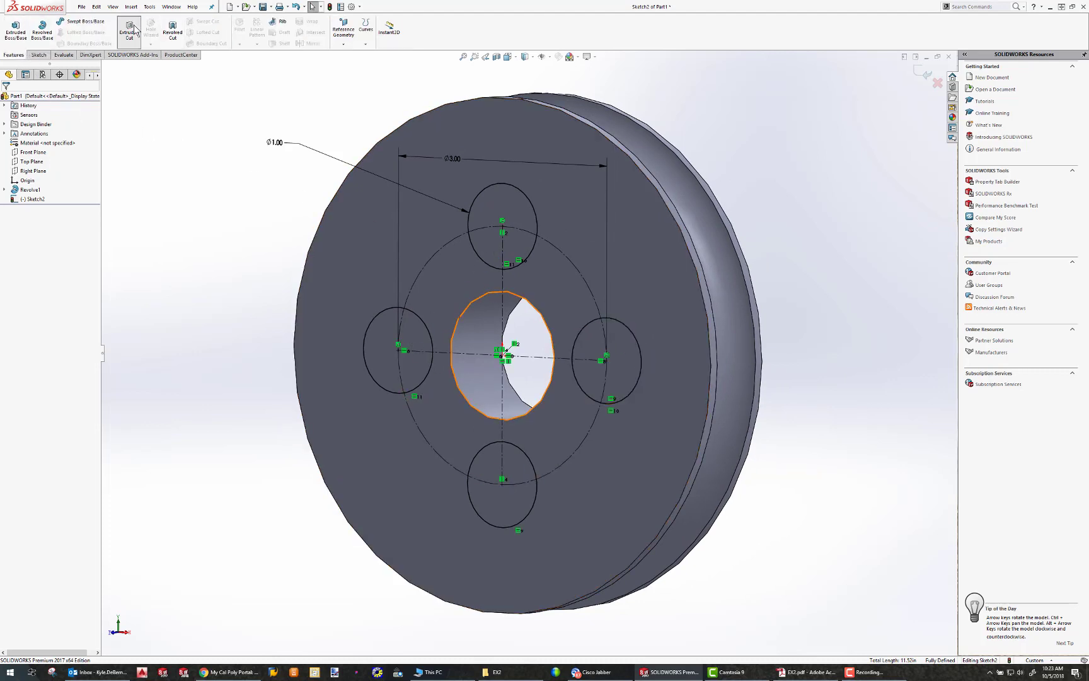
pyautogui.click(52, 150)
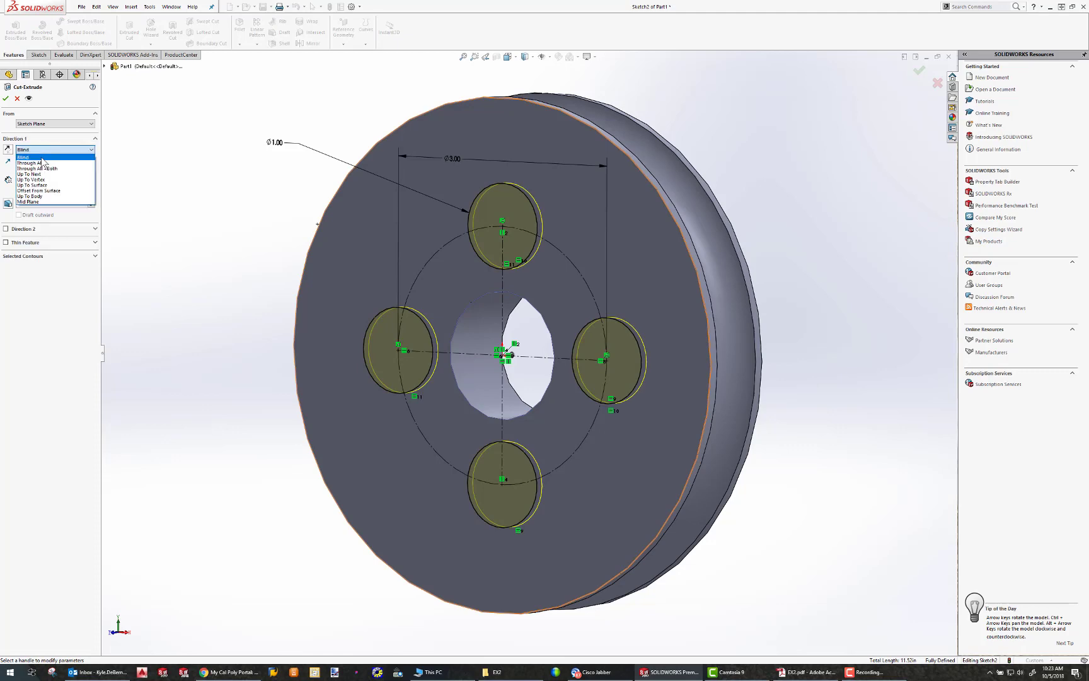
pyautogui.click(44, 164)
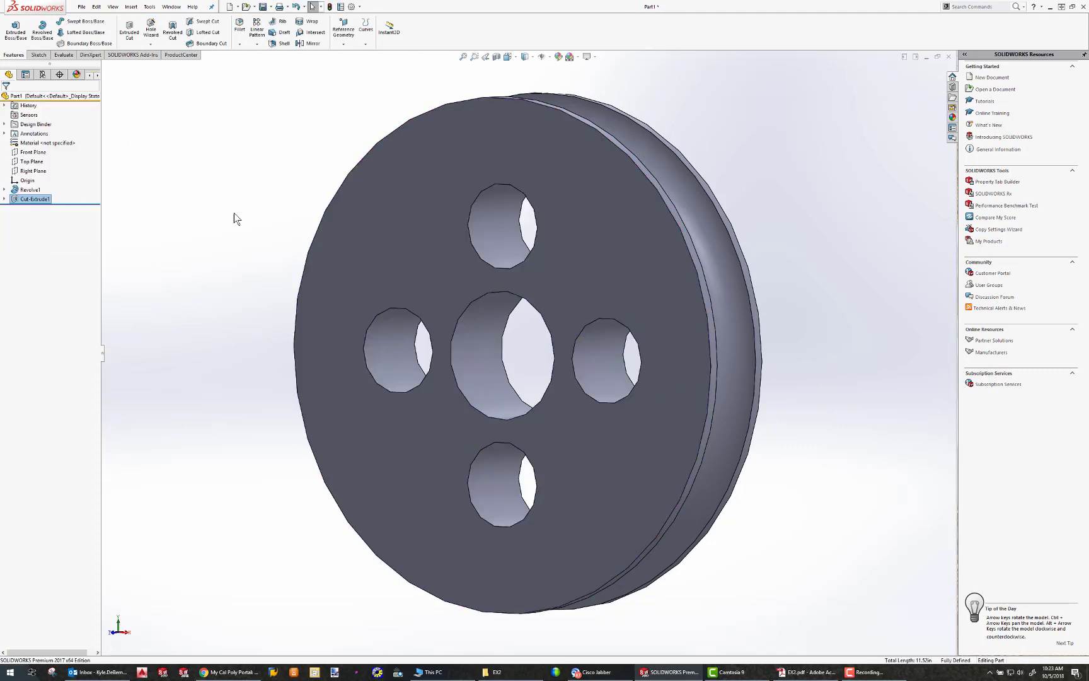
# Apply a section view of the wheel along the Right Plane with zero offset.
pyautogui.moveTo(353, 315)
pyautogui.mouseDown(button='middle')
pyautogui.moveTo(479, 319)
pyautogui.moveTo(600, 305)
pyautogui.mouseUp(button='middle')
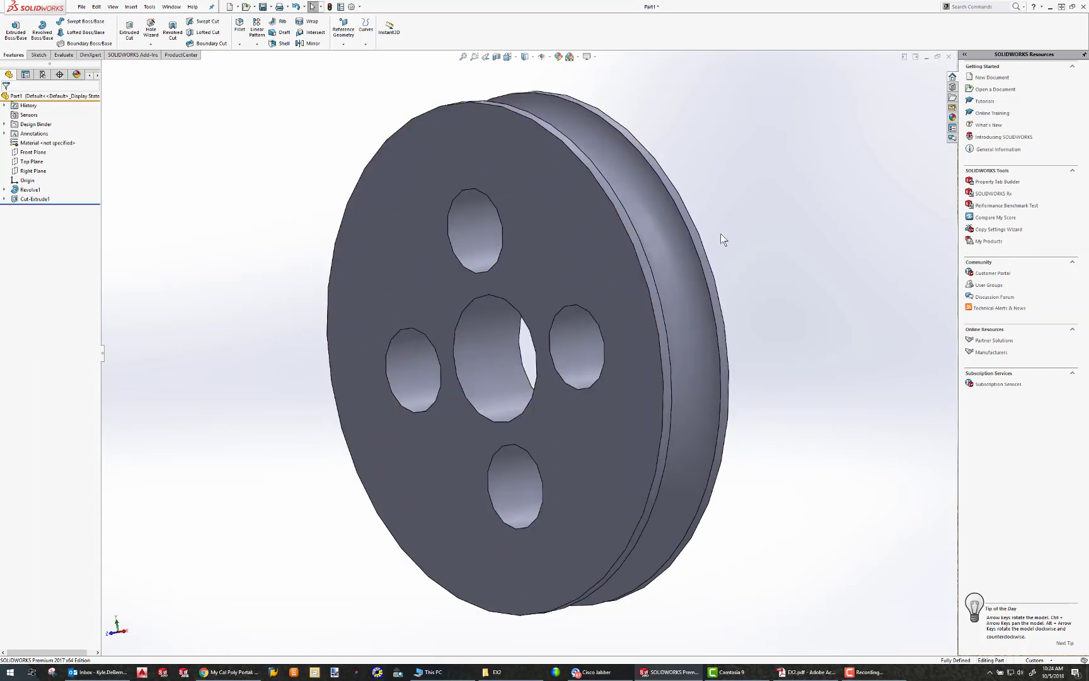
pyautogui.hotkey('ctrl', '1')
pyautogui.moveTo(611, 213)
pyautogui.mouseDown(button='middle')
pyautogui.moveTo(651, 202)
pyautogui.moveTo(627, 185)
pyautogui.moveTo(630, 201)
pyautogui.mouseUp(button='middle')
pyautogui.scroll(2, 541, 328)
pyautogui.moveTo(541, 328); pyautogui.dragTo(548, 303, button='middle')
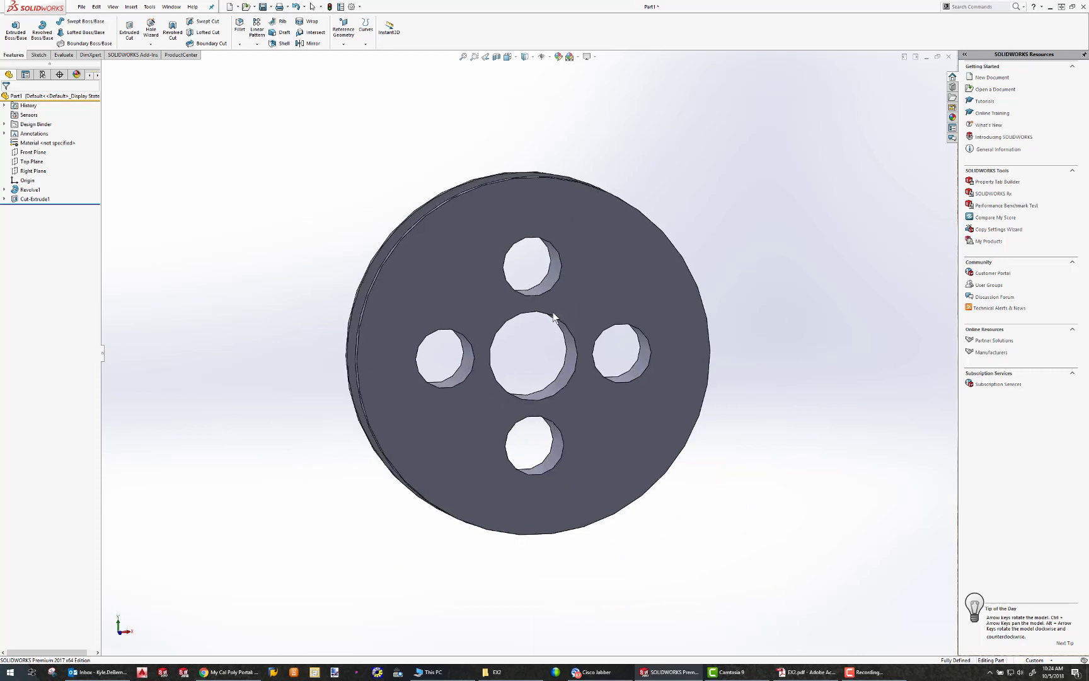
pyautogui.click(497, 57)
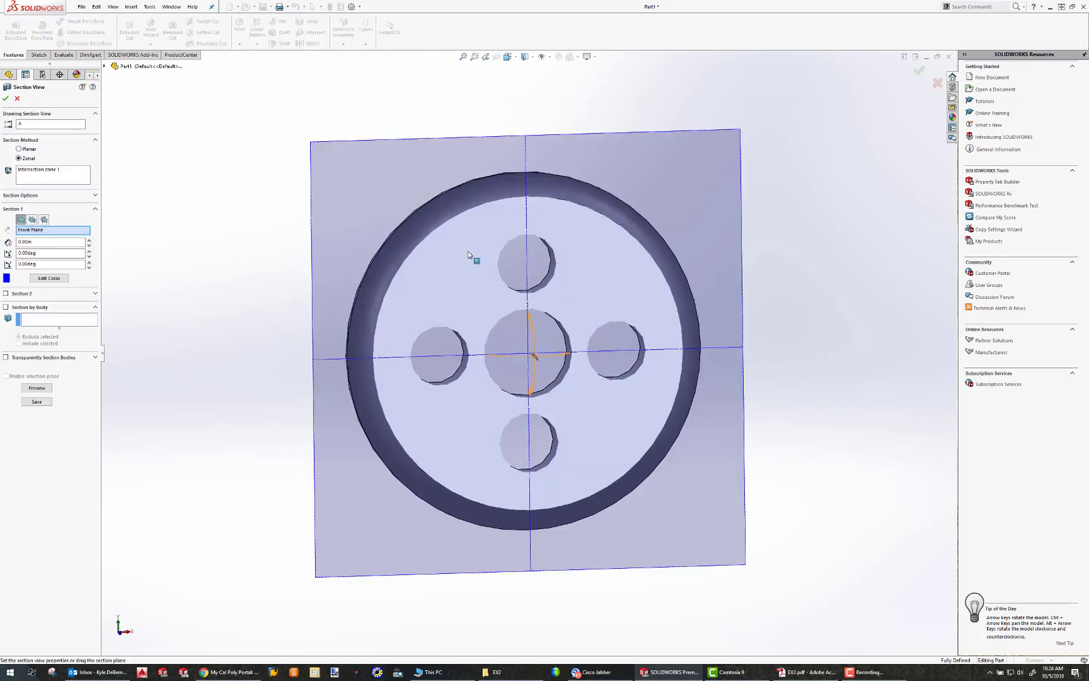
pyautogui.click(44, 220)
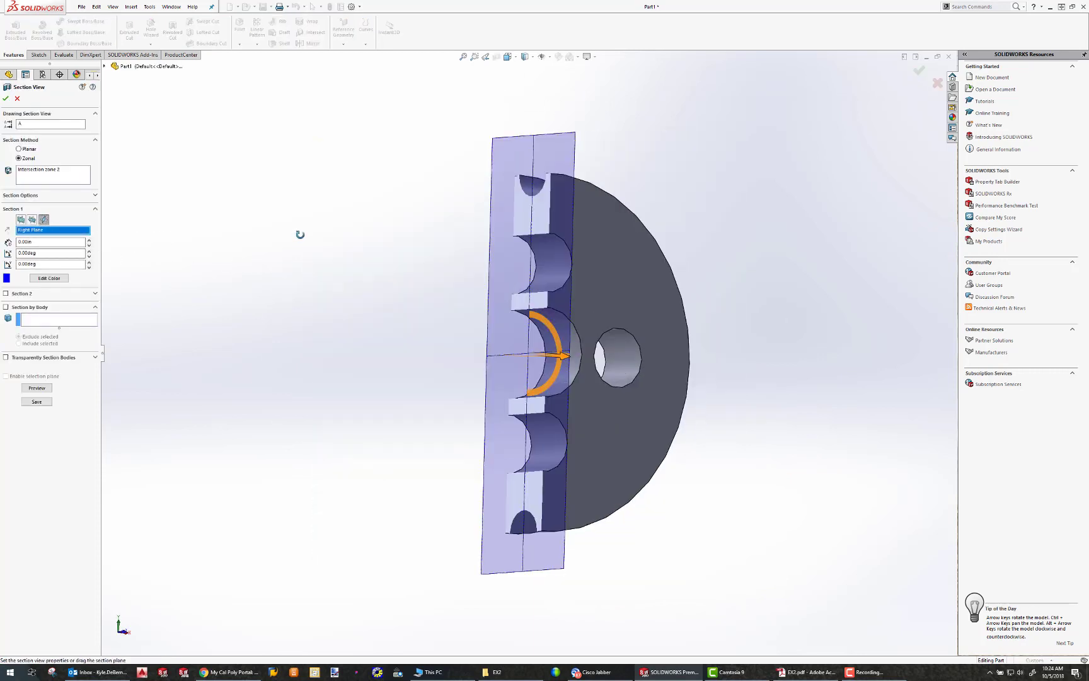
pyautogui.moveTo(329, 232); pyautogui.dragTo(389, 221, button='middle')
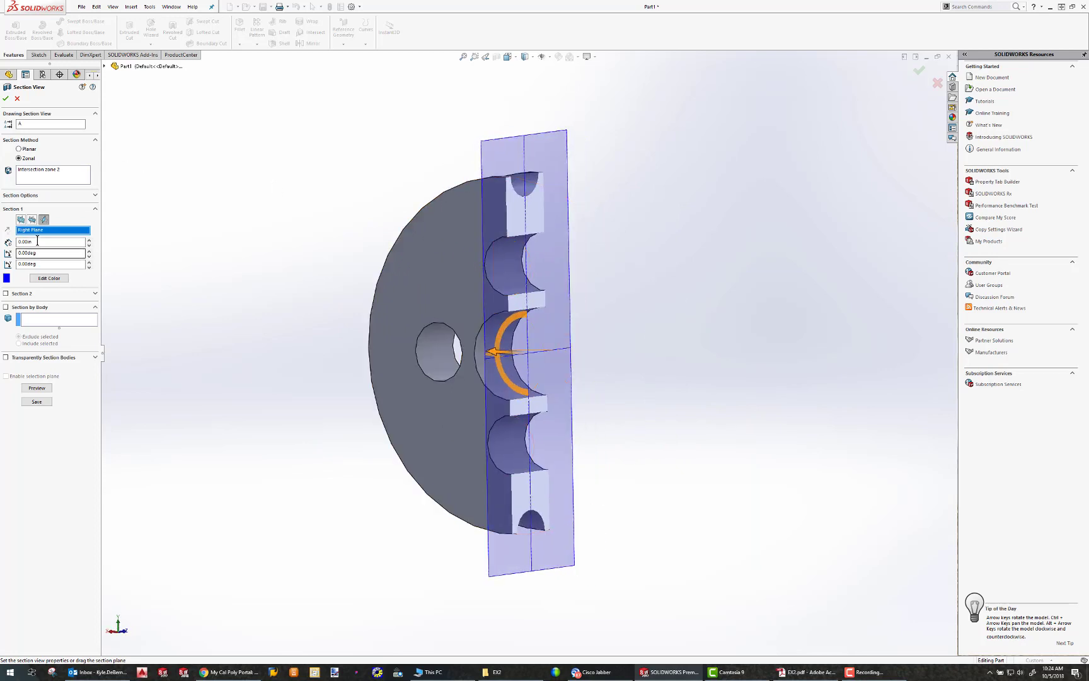
pyautogui.click(6, 98)
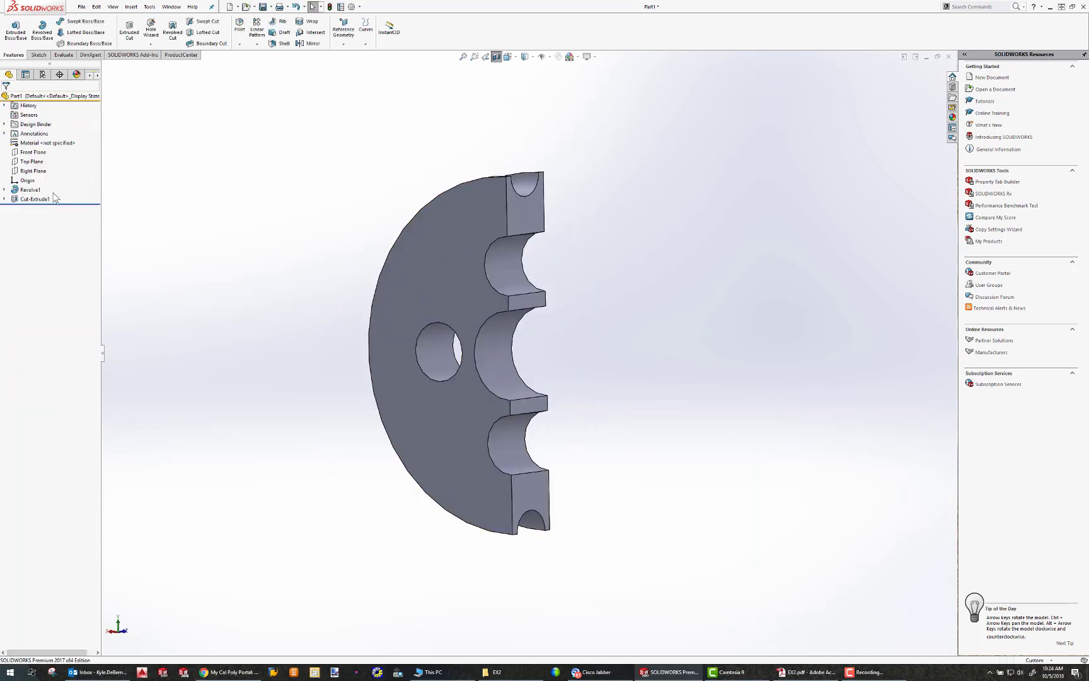
# Check which plane the revolved wheel's profile sketch lies on.
pyautogui.click(14, 189)
pyautogui.click(5, 189)
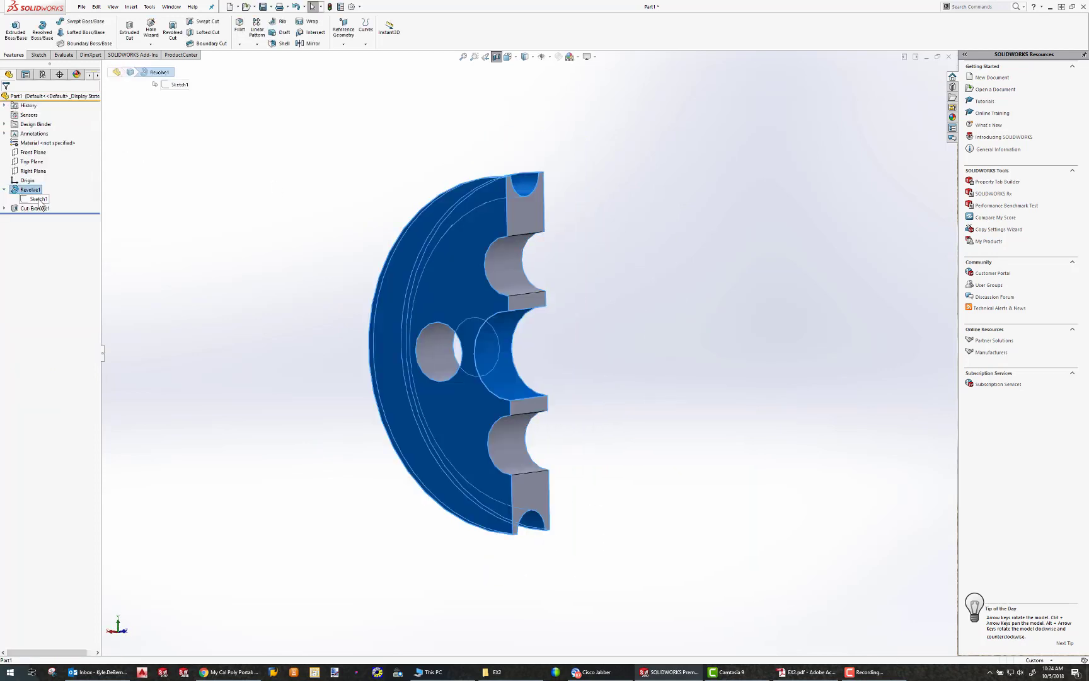
pyautogui.rightClick(38, 200)
pyautogui.click(55, 177)
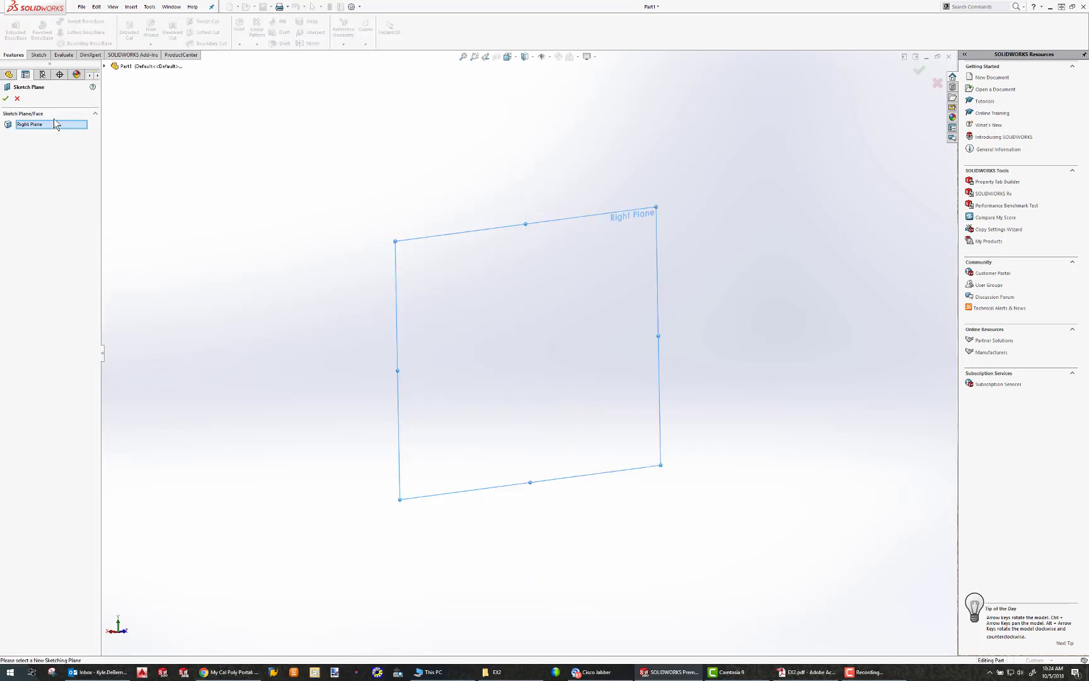
pyautogui.click(6, 99)
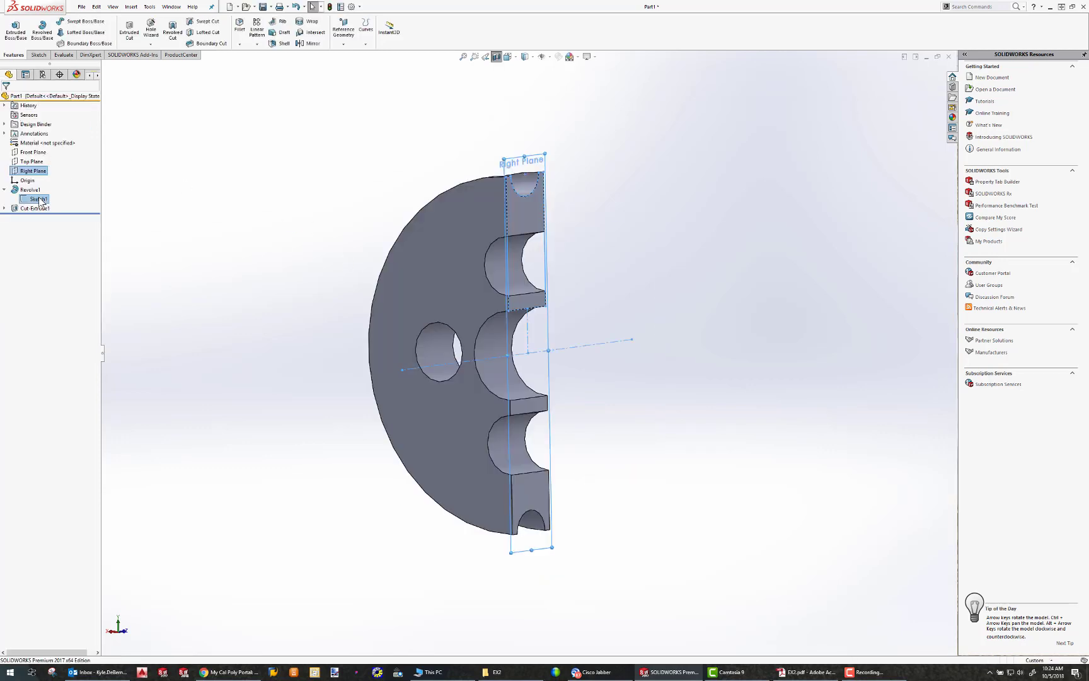
pyautogui.click(105, 202)
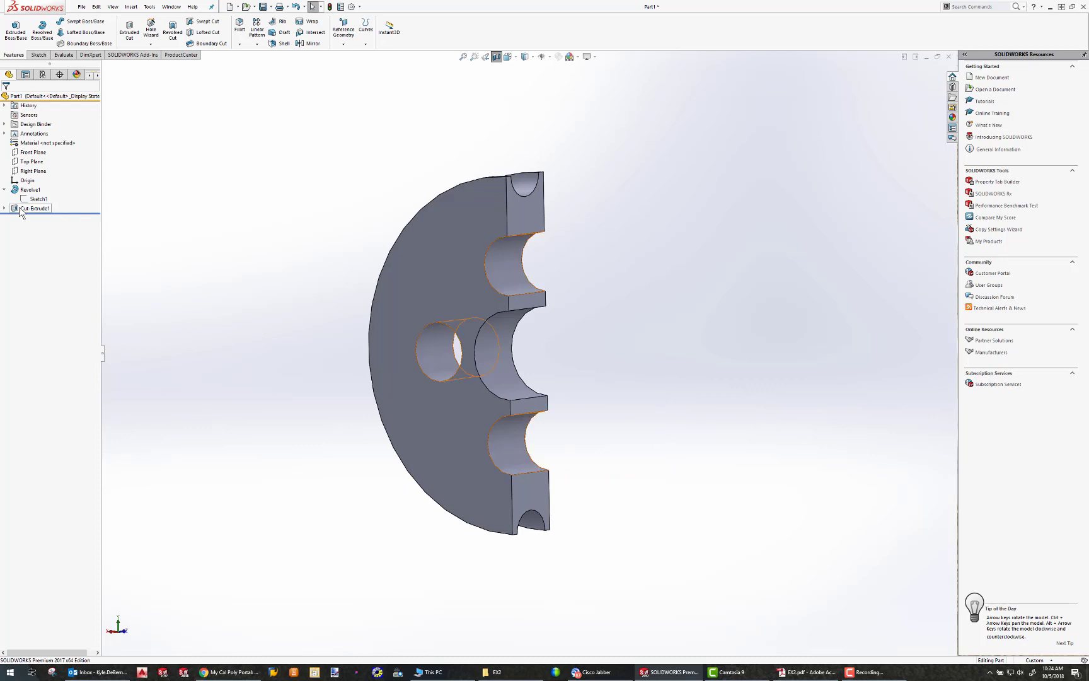
# Start a sketch on the Right Plane and draw a corner rectangle directly below the center bore's upper edge.
pyautogui.click(33, 171)
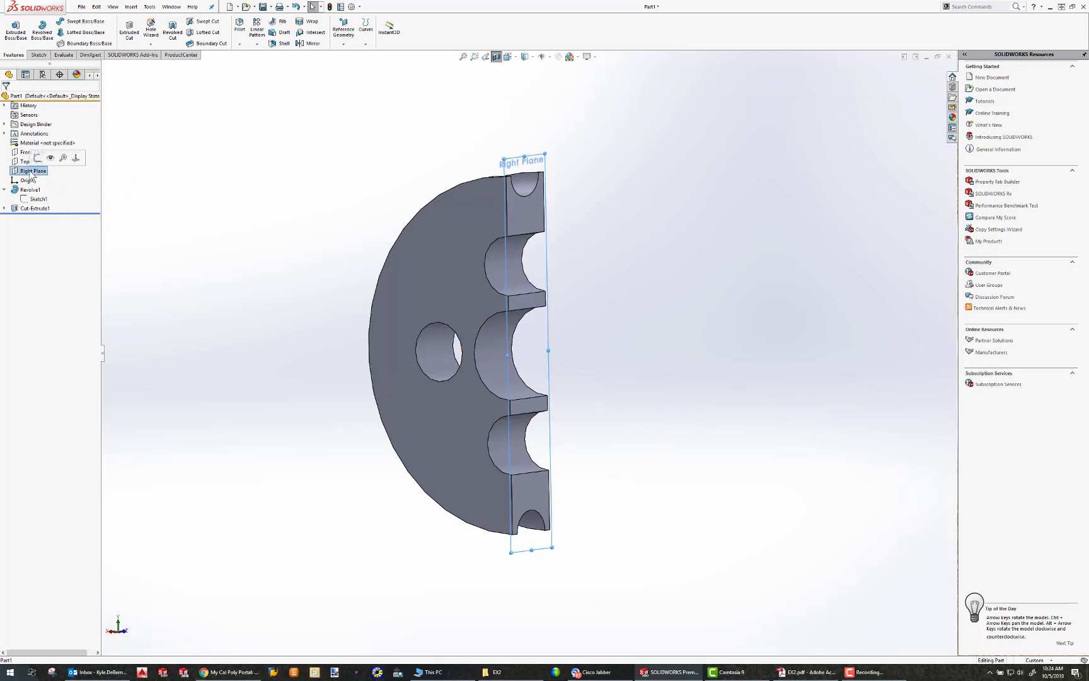
pyautogui.click(39, 56)
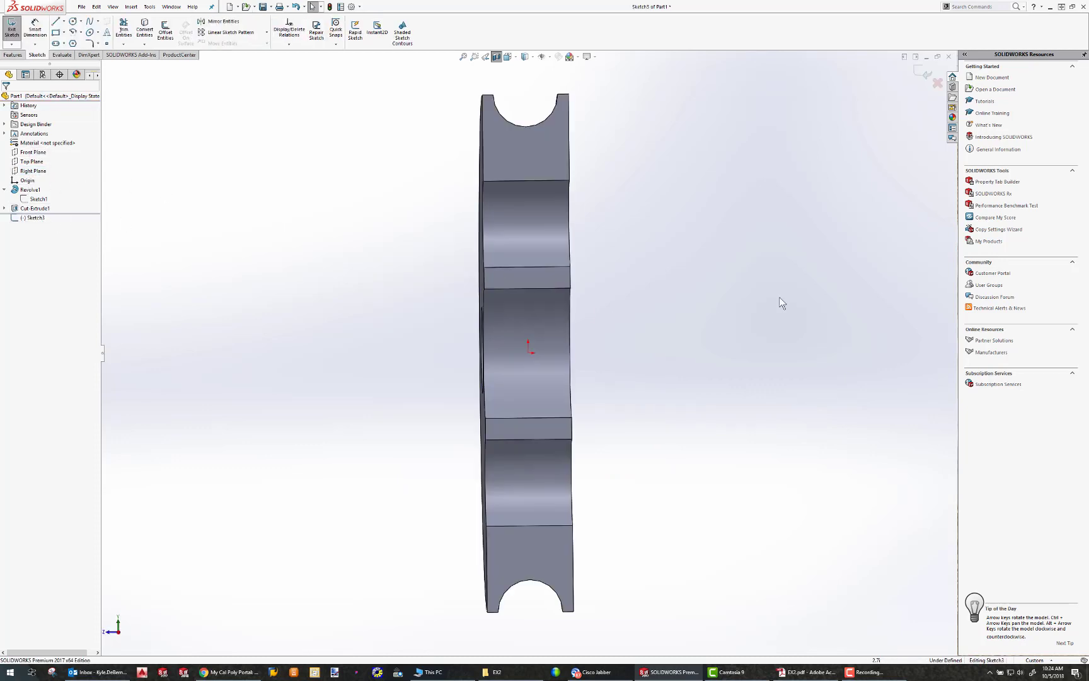
pyautogui.scroll(-5, 539, 322)
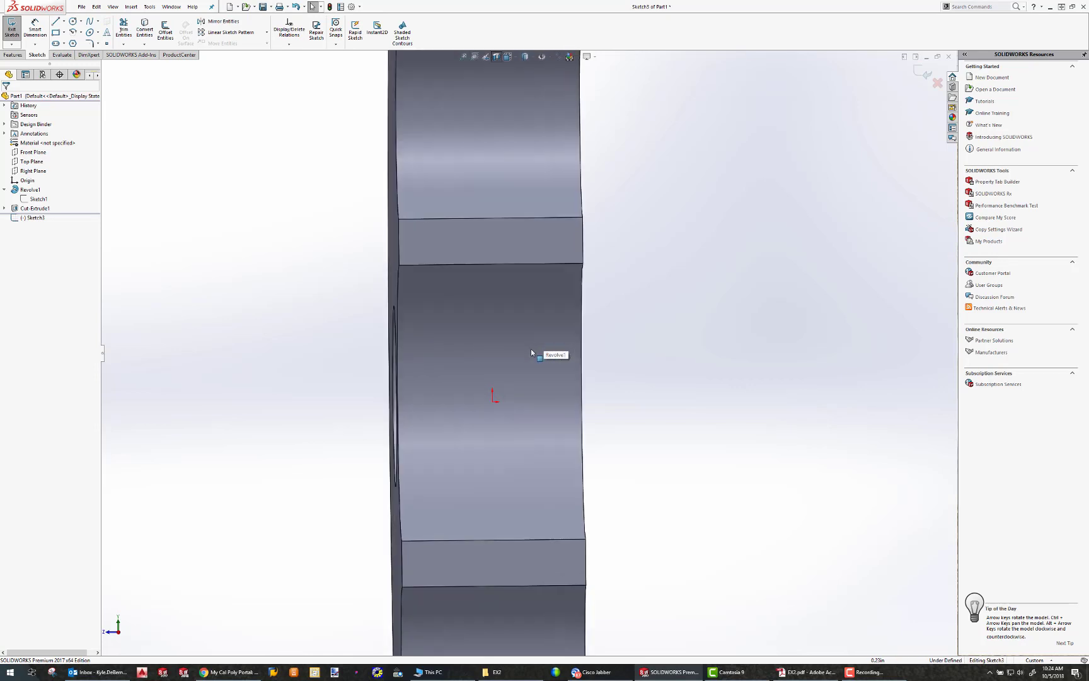
pyautogui.click(55, 32)
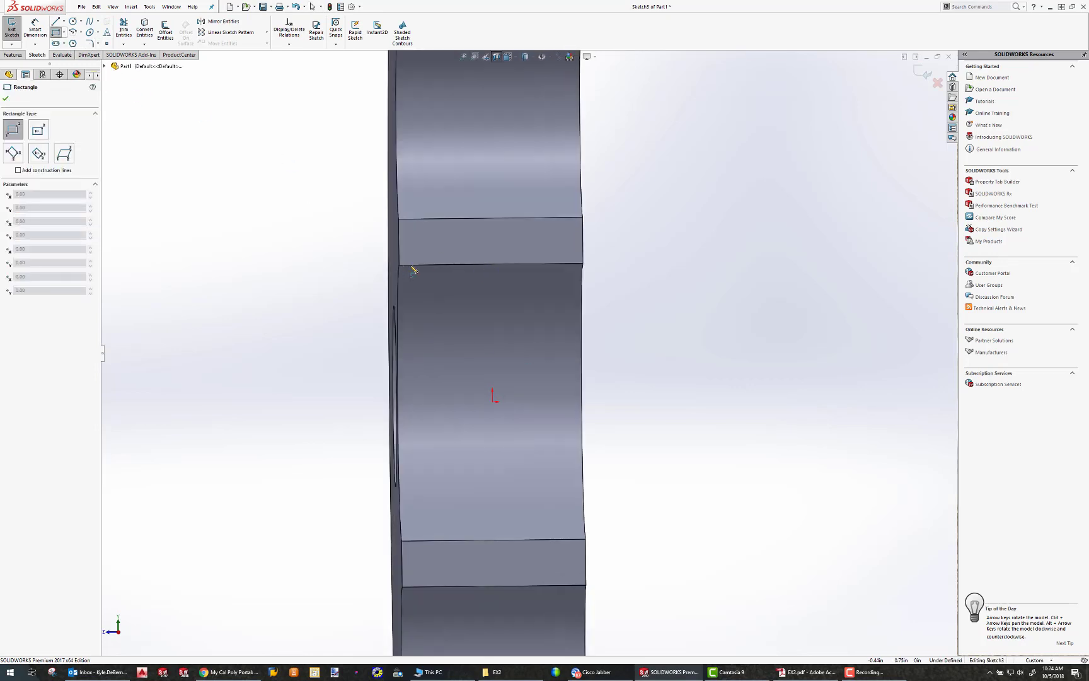
pyautogui.click(411, 264)
pyautogui.click(568, 307)
pyautogui.press('Escape')
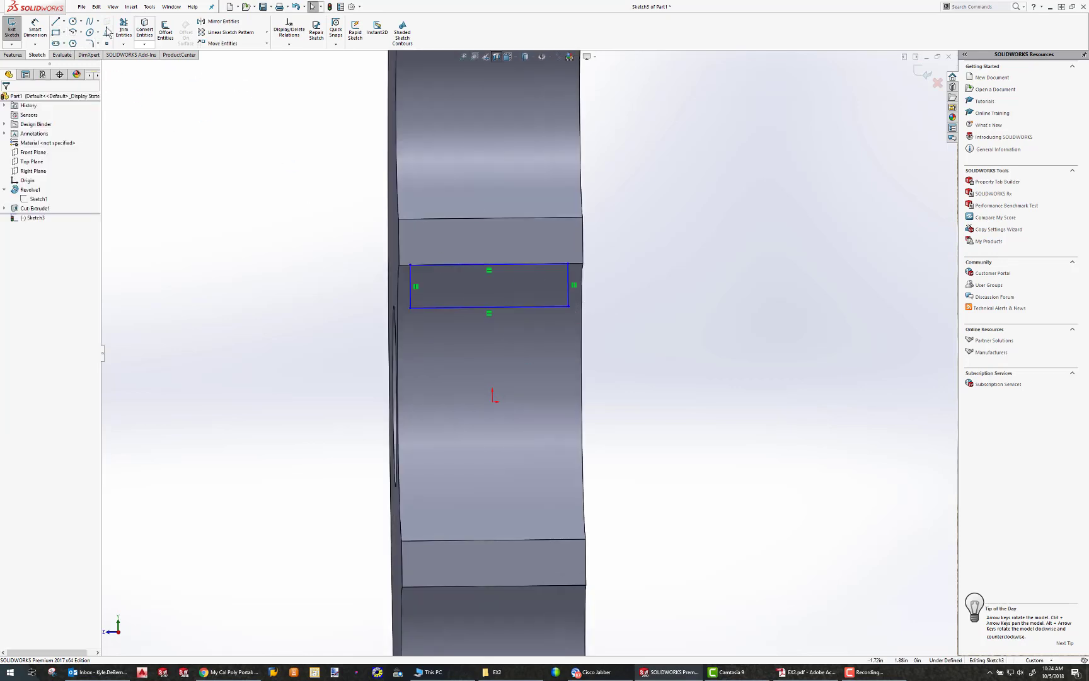
# Draw a horizontal centerline about 2.66 in long through the origin, extending past both wheel faces.
pyautogui.click(65, 20)
pyautogui.click(78, 43)
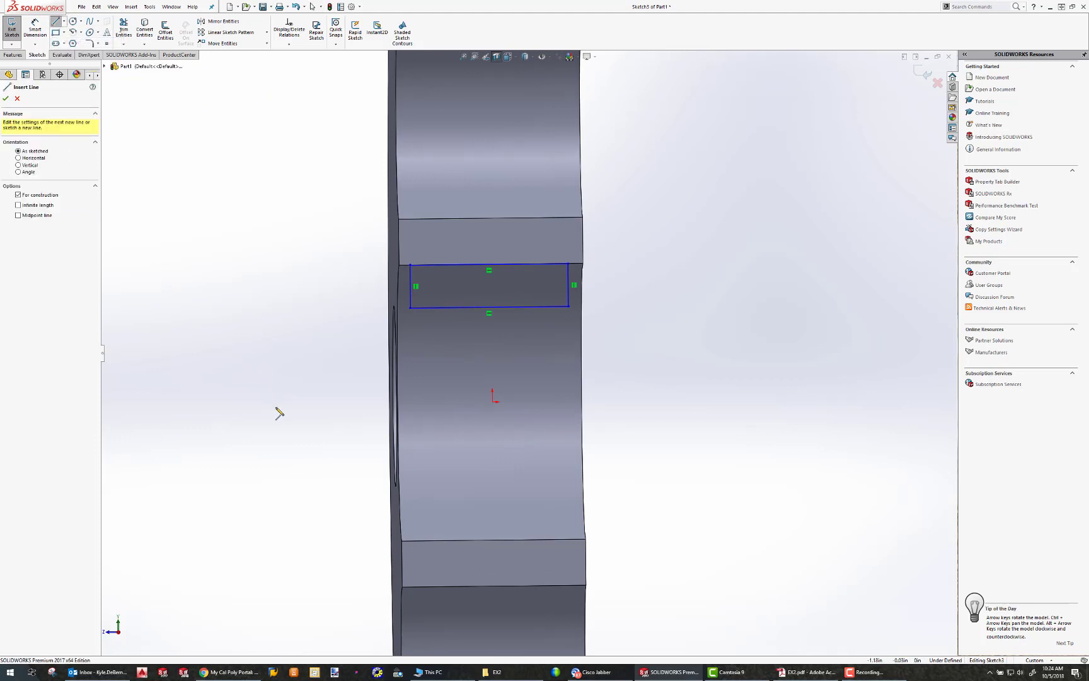
pyautogui.click(275, 404)
pyautogui.click(765, 399)
pyautogui.press('Escape')
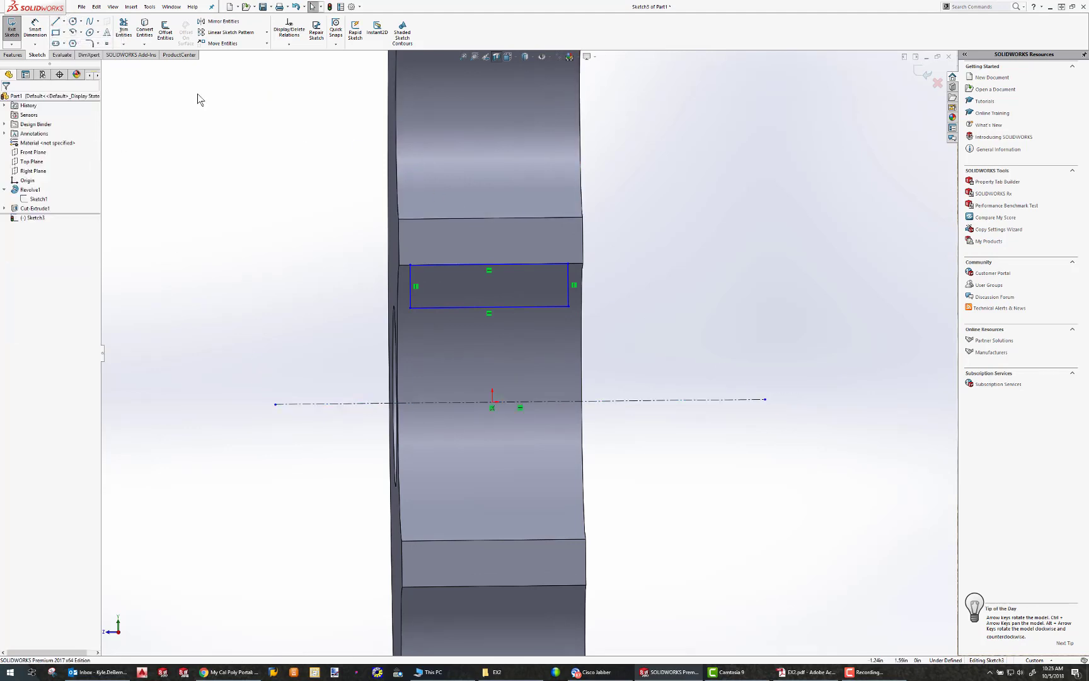
# Dimension the rectangle's width as 0.95 in.
pyautogui.click(35, 26)
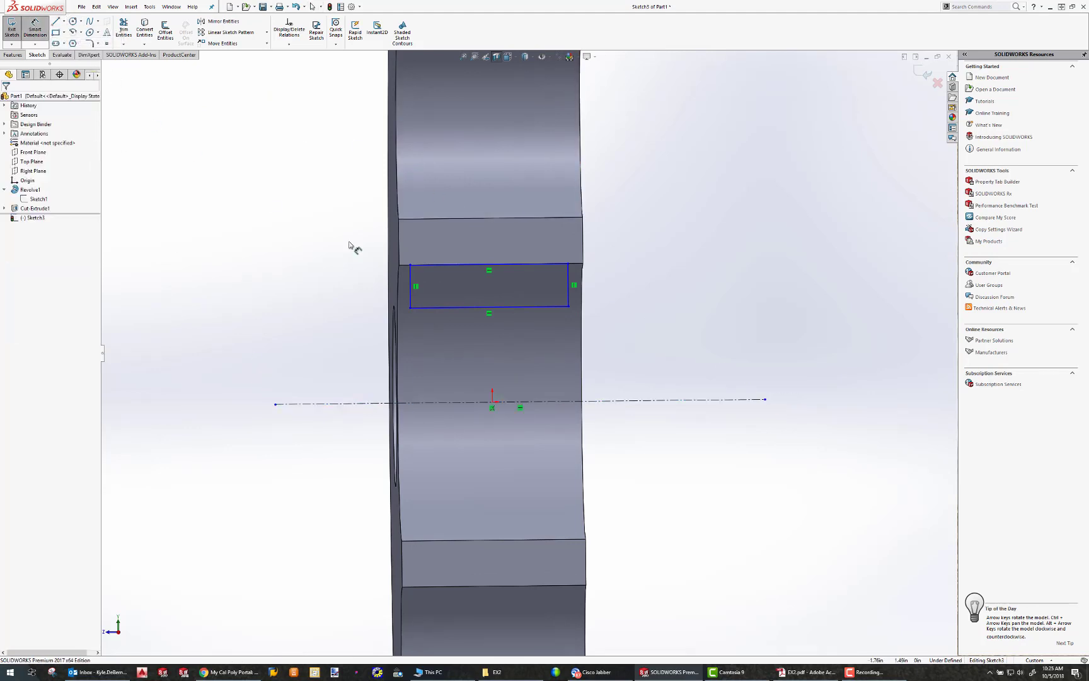
pyautogui.click(481, 310)
pyautogui.click(475, 333)
pyautogui.write('9.50')
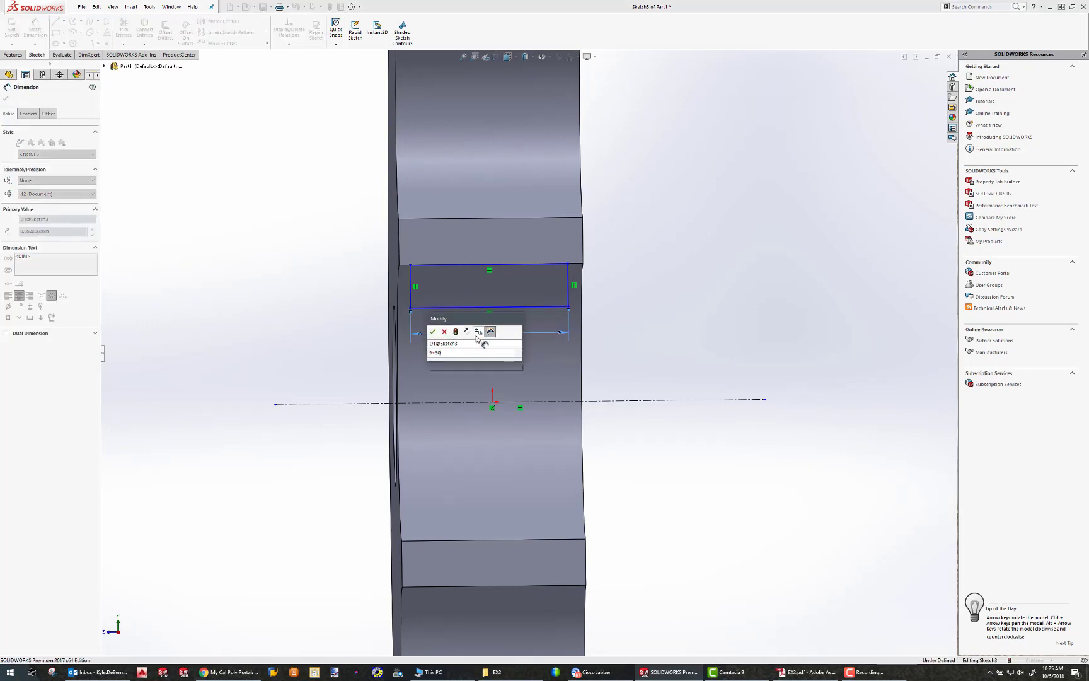
pyautogui.press('Return')
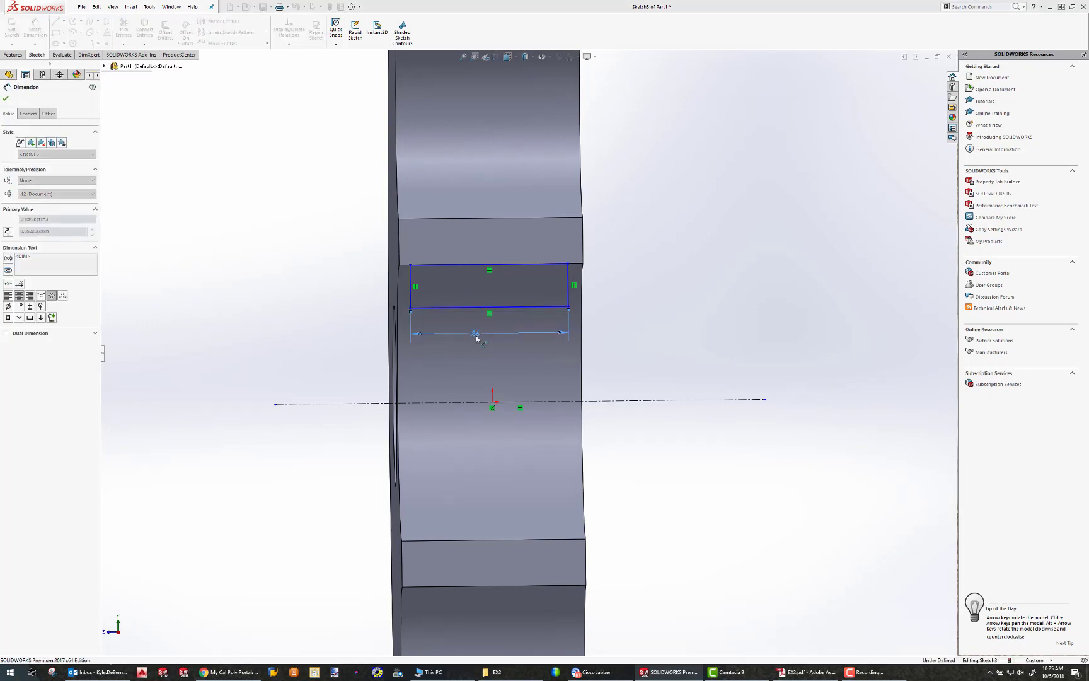
# Dimension the rectangle's lower edge about the centerline as a 1.00 in diameter.
pyautogui.click(447, 310)
pyautogui.click(440, 403)
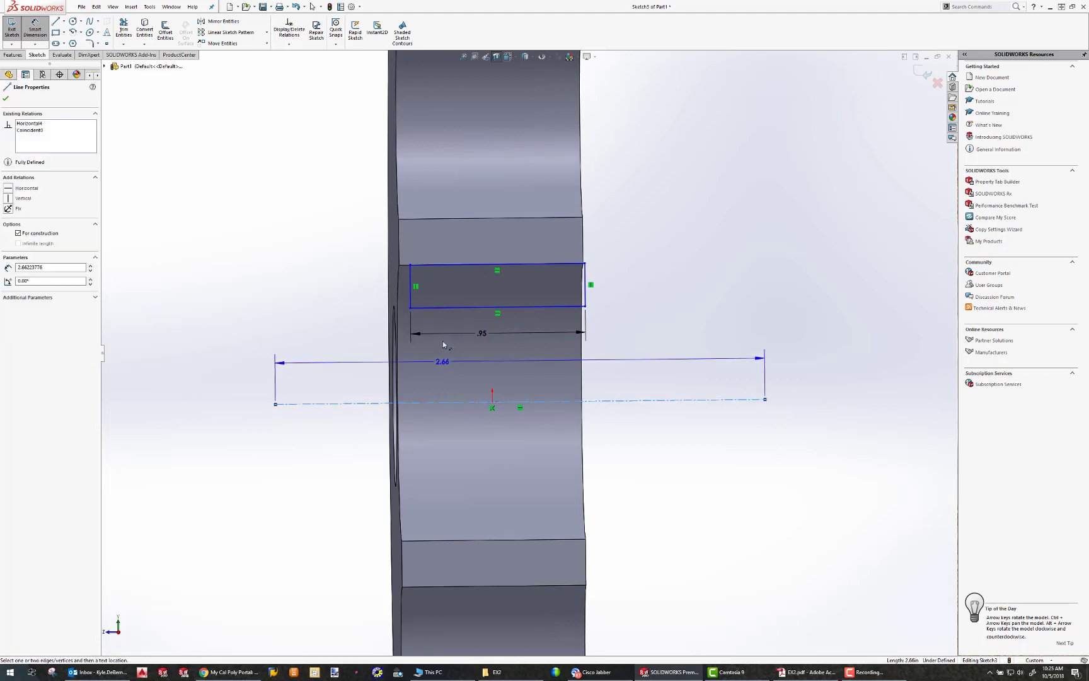
pyautogui.click(438, 307)
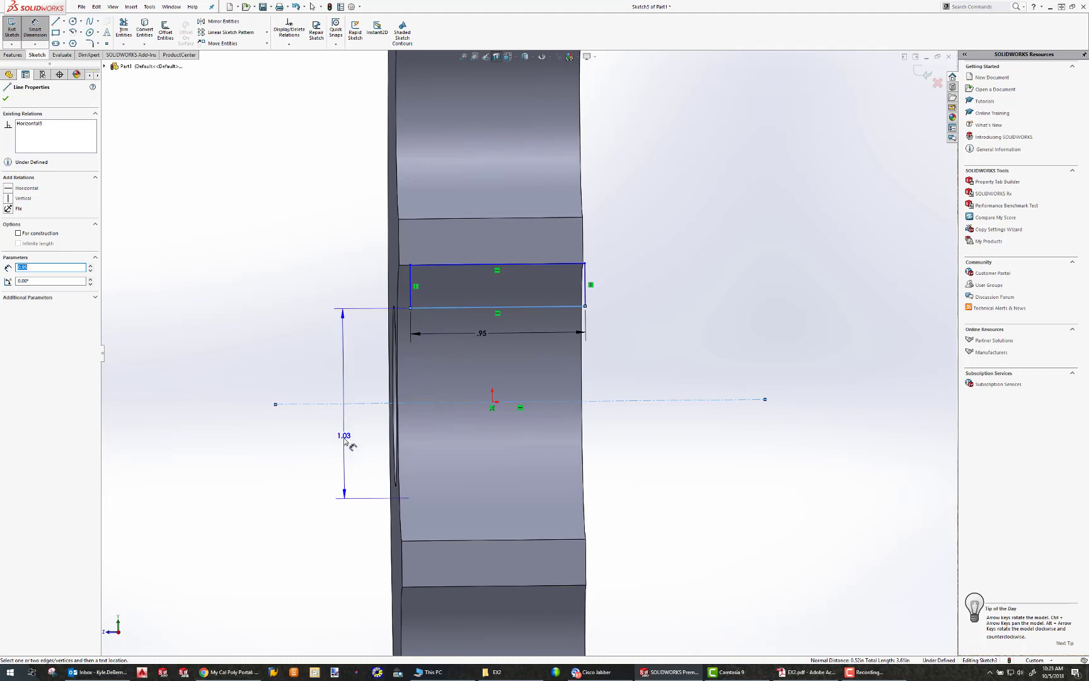
pyautogui.click(347, 439)
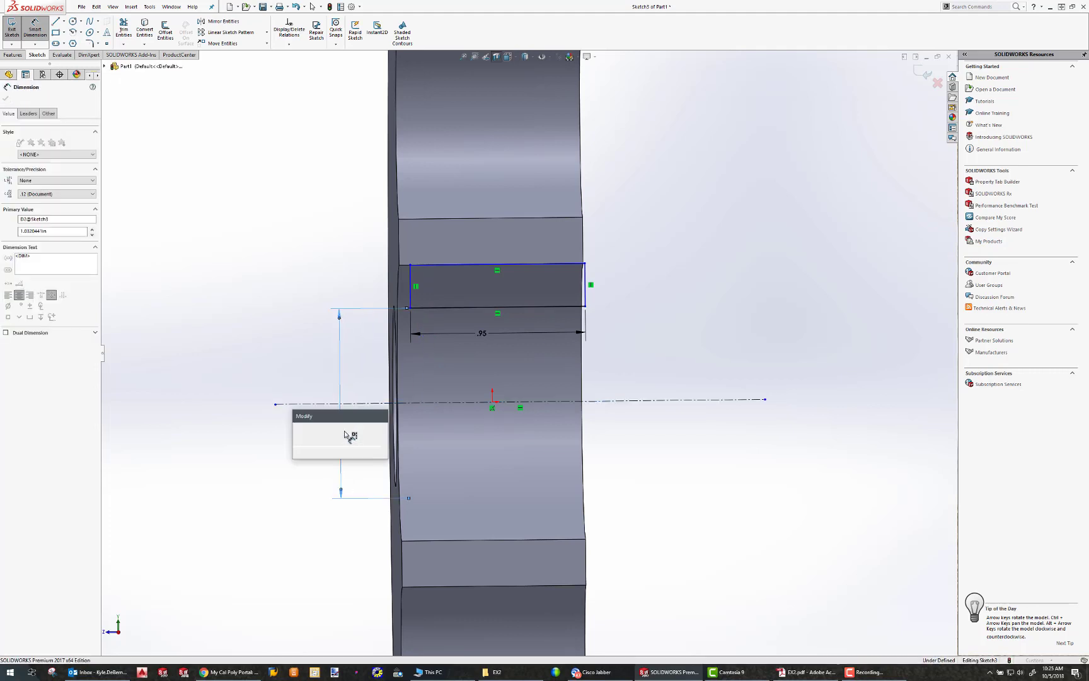
pyautogui.press('Return')
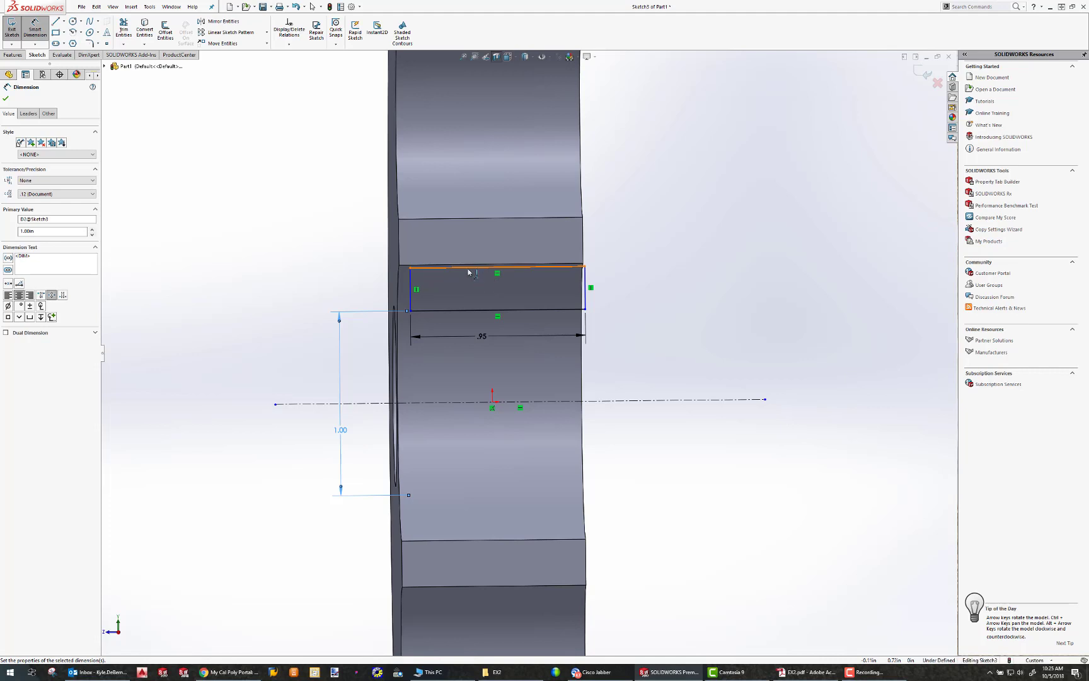
# Dimension the rectangle's upper edge about the centerline as a 1.50 in diameter.
pyautogui.click(435, 283)
pyautogui.click(442, 539)
pyautogui.click(352, 417)
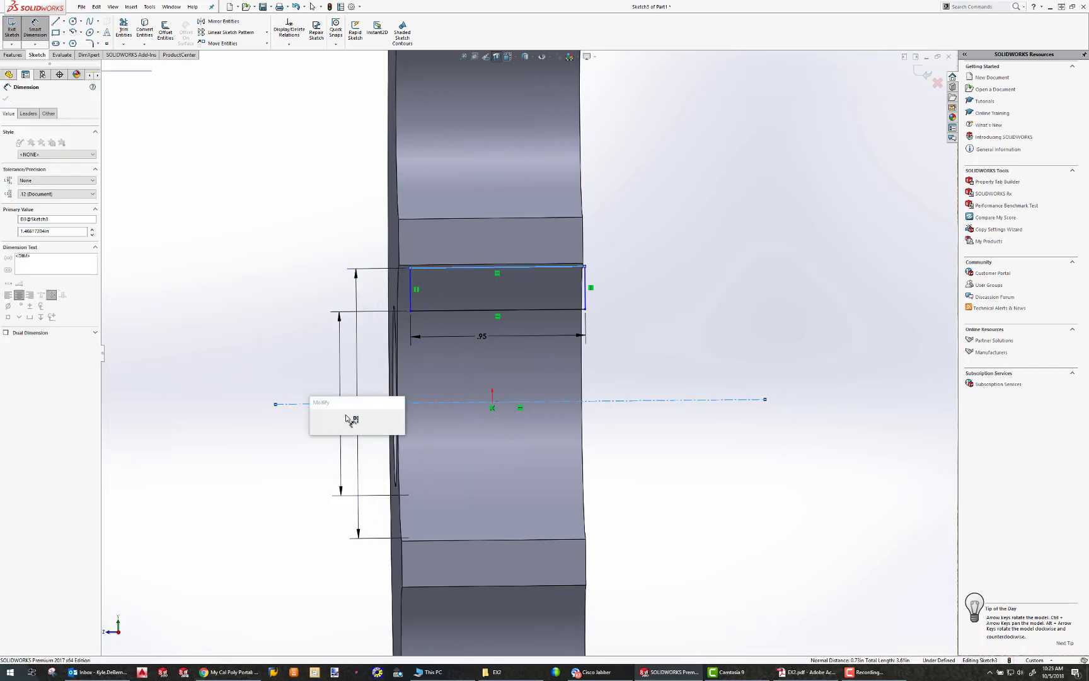
pyautogui.write('1.5')
pyautogui.press('Return')
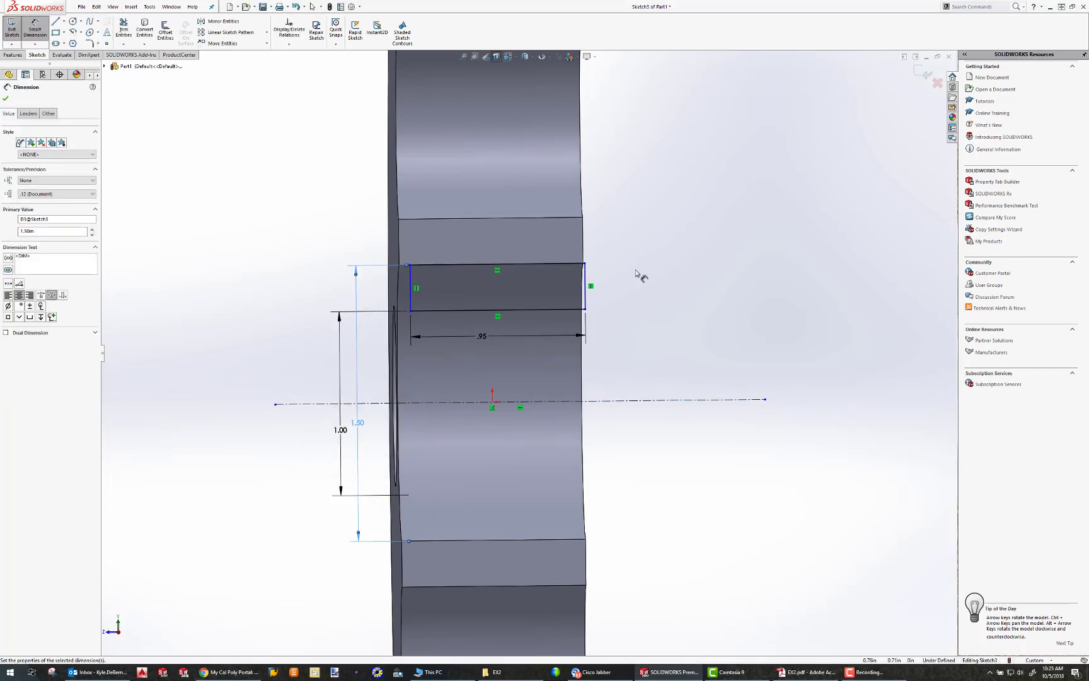
# Shift the rectangle sideways by its upper corner so it sits inside the bore's width.
pyautogui.click(585, 265)
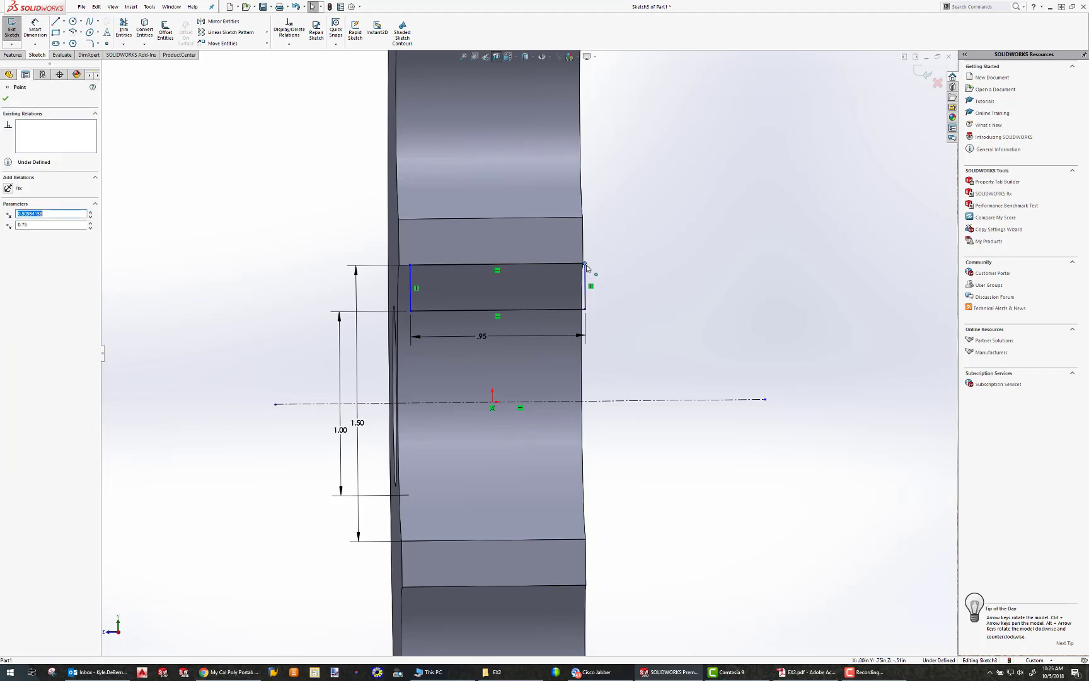
pyautogui.moveTo(585, 265)
pyautogui.mouseDown()
pyautogui.moveTo(564, 275)
pyautogui.moveTo(641, 259)
pyautogui.moveTo(578, 265)
pyautogui.mouseUp()
pyautogui.moveTo(588, 314); pyautogui.dragTo(574, 320, button='middle')
pyautogui.press('Escape')
# Try a 0.025 in dimension between the rectangle's side and the bore's face edge, and delete it again.
pyautogui.click(34, 26)
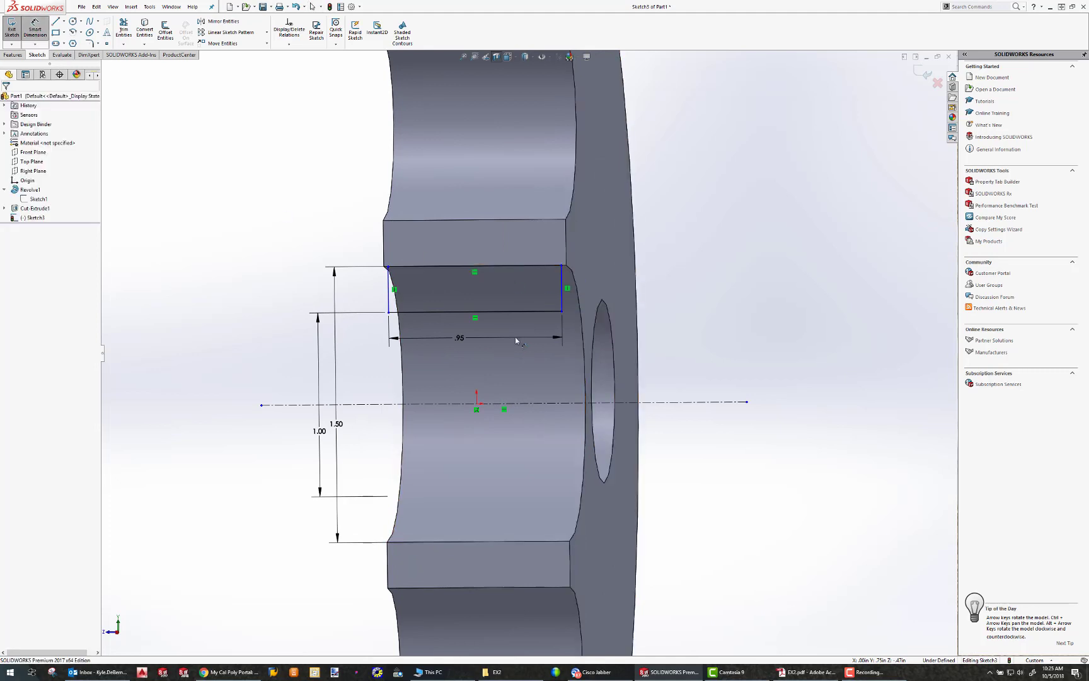
pyautogui.click(567, 302)
pyautogui.click(580, 299)
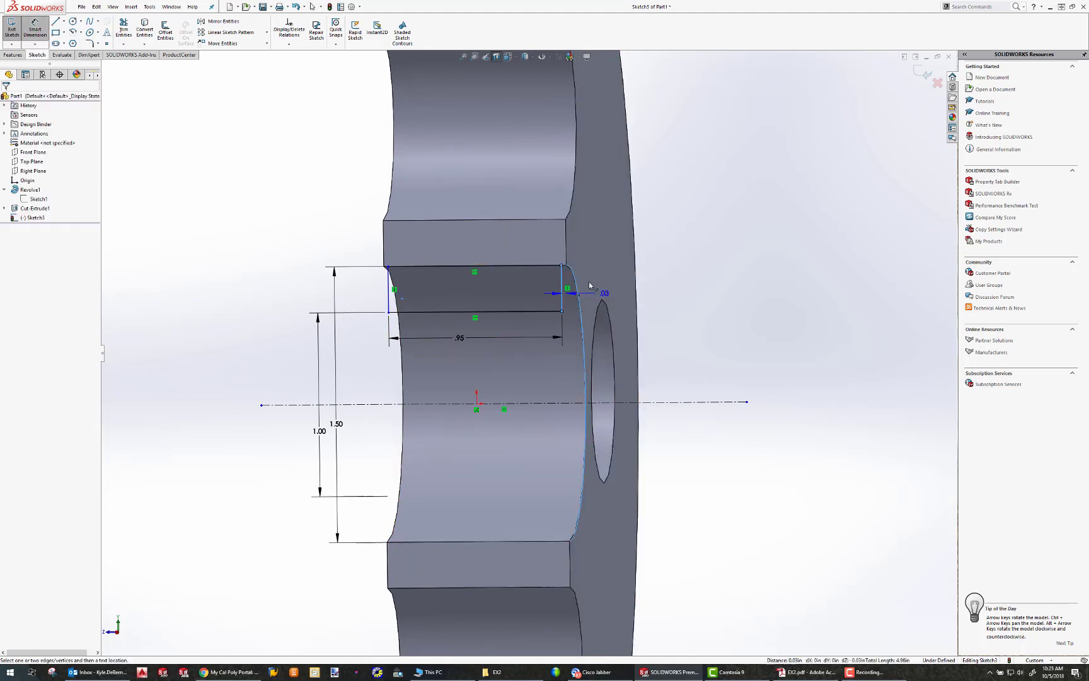
pyautogui.click(604, 284)
pyautogui.write('.025')
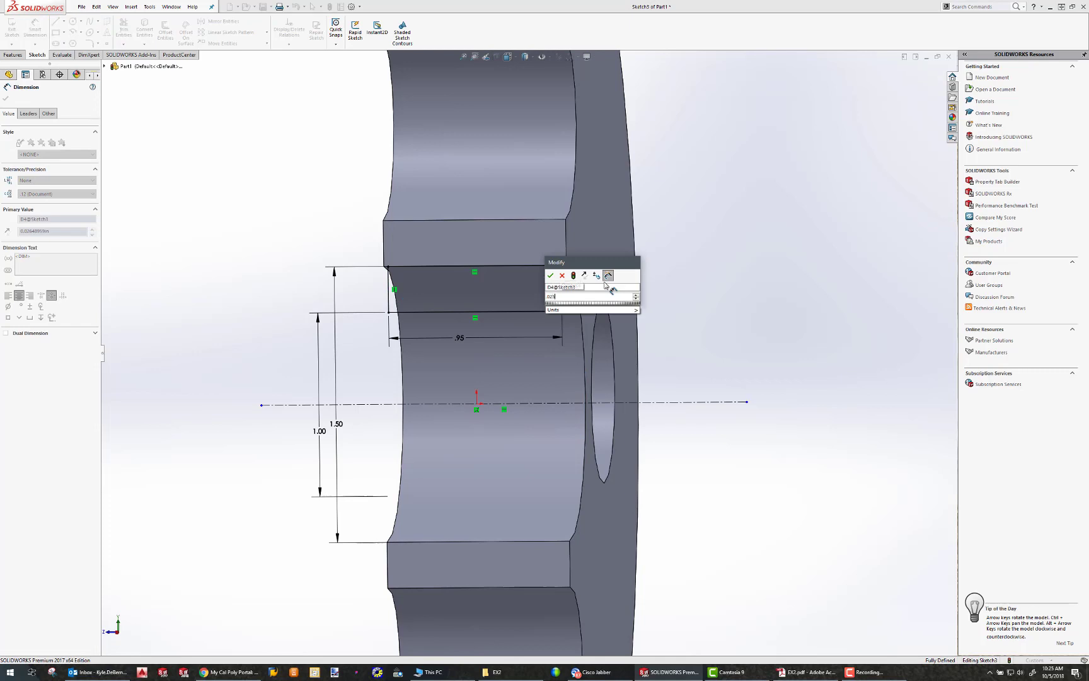
pyautogui.press('Return')
pyautogui.moveTo(585, 277); pyautogui.dragTo(607, 284, button='middle')
pyautogui.press('Escape')
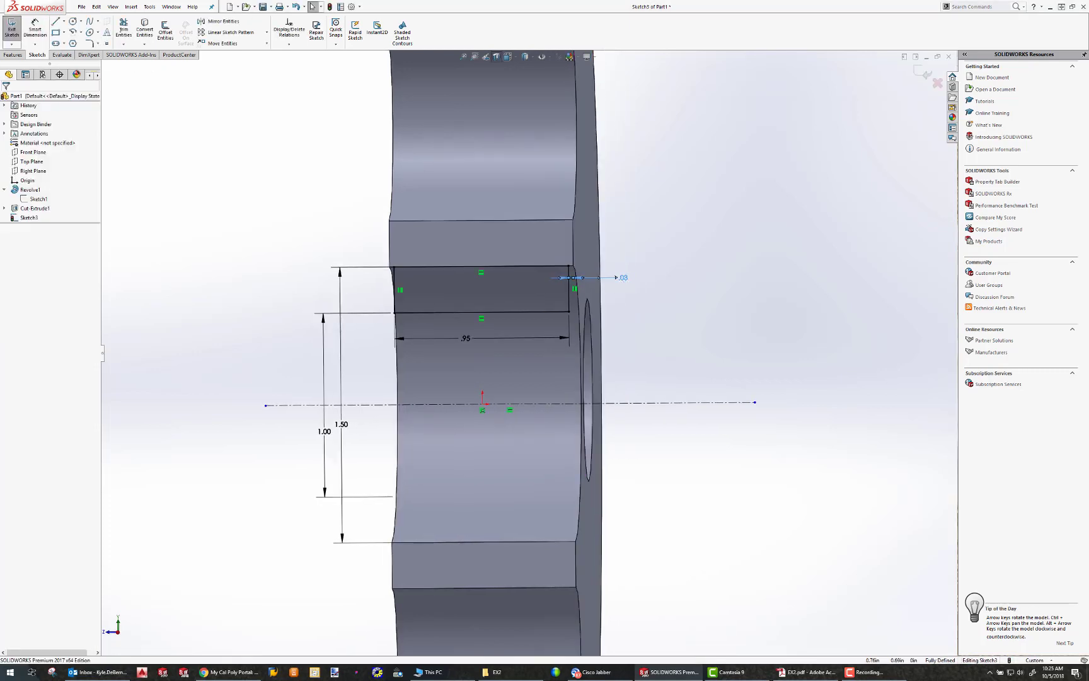
pyautogui.click(620, 276)
pyautogui.press('Delete')
# Draw a vertical centerline from the midpoint of the rectangle's lower edge to the origin.
pyautogui.click(63, 21)
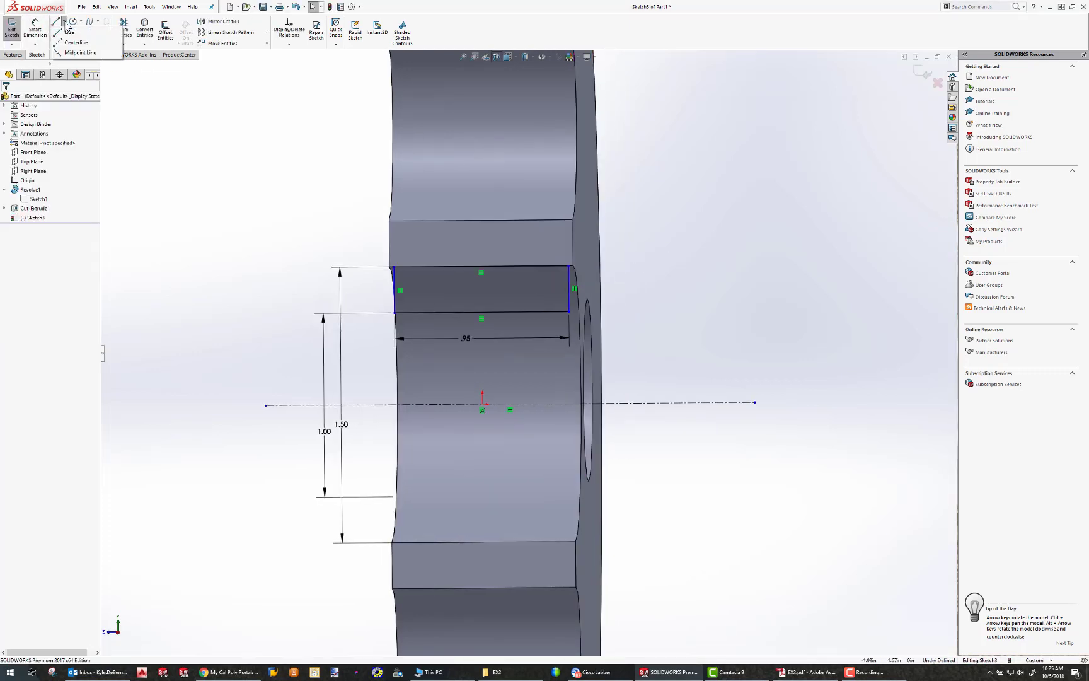
pyautogui.click(75, 48)
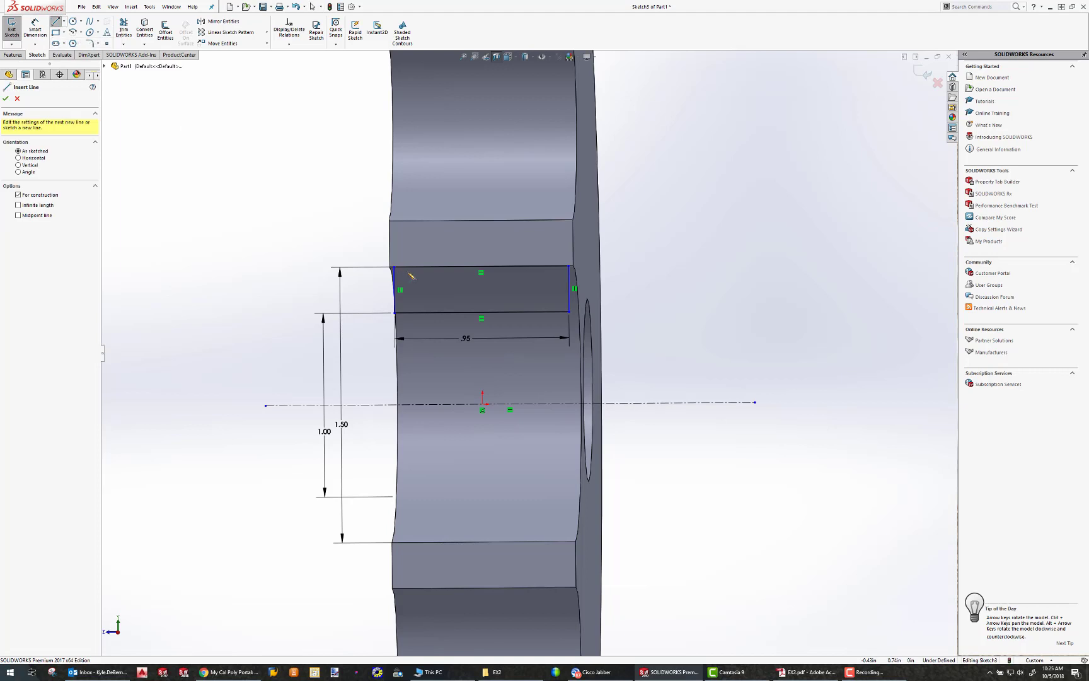
pyautogui.click(483, 312)
pyautogui.click(483, 398)
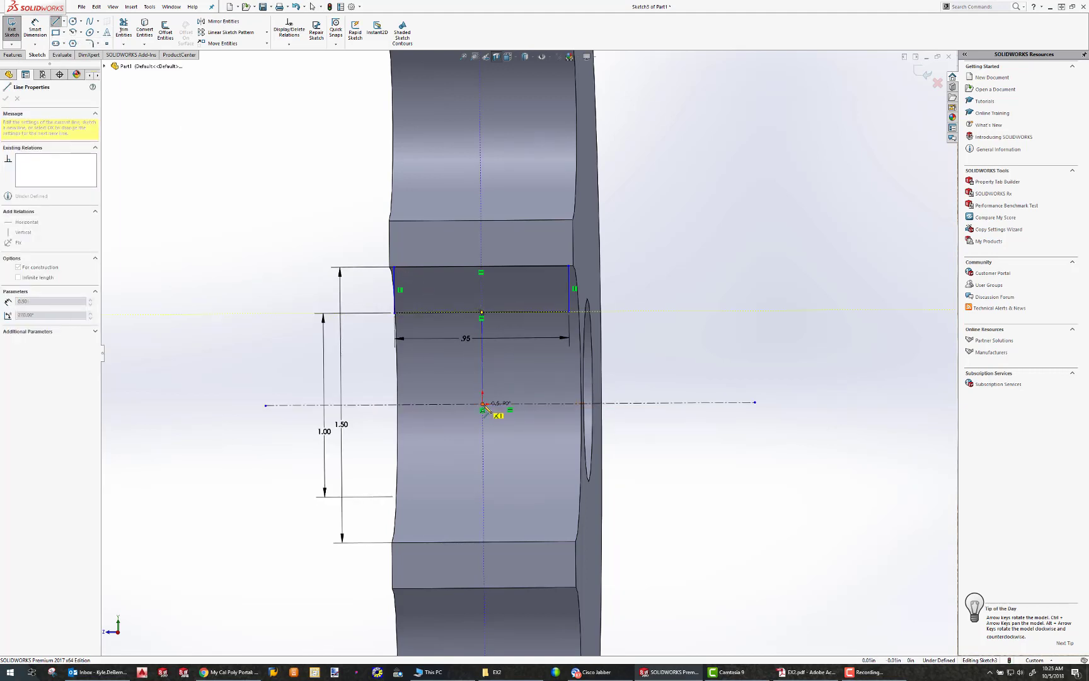
pyautogui.press('Escape')
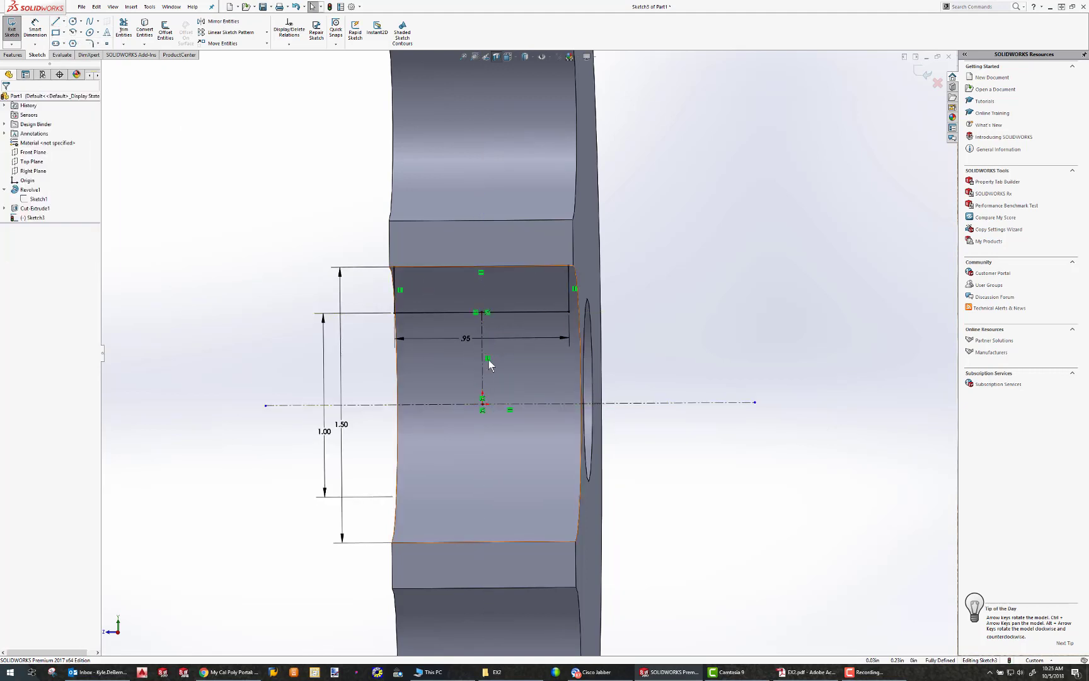
# Set up a 360° Revolved Boss/Base of the bushing profile about the horizontal centerline.
pyautogui.moveTo(521, 295)
pyautogui.mouseDown(button='middle')
pyautogui.moveTo(549, 302)
pyautogui.moveTo(543, 292)
pyautogui.moveTo(508, 295)
pyautogui.mouseUp(button='middle')
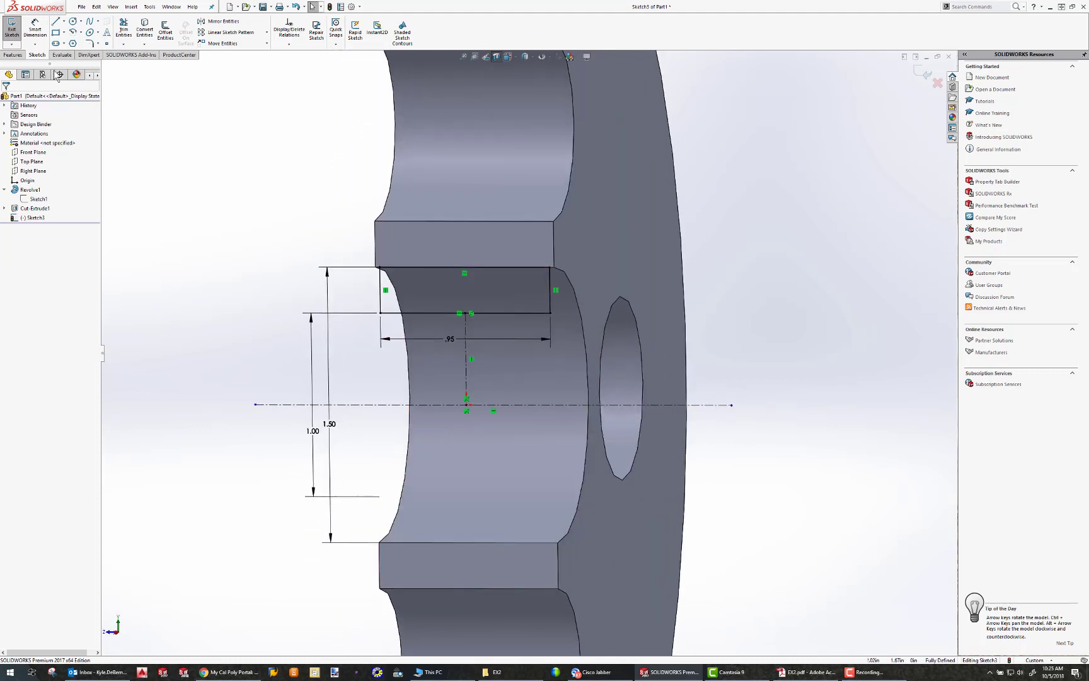
pyautogui.click(13, 55)
pyautogui.click(42, 37)
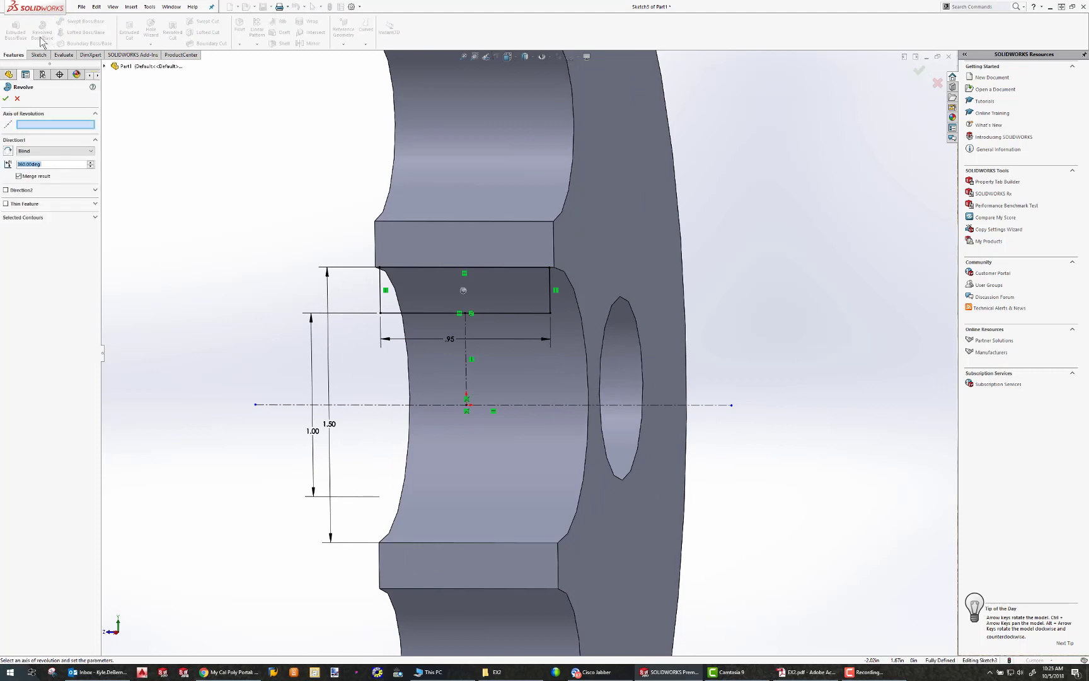
pyautogui.click(27, 124)
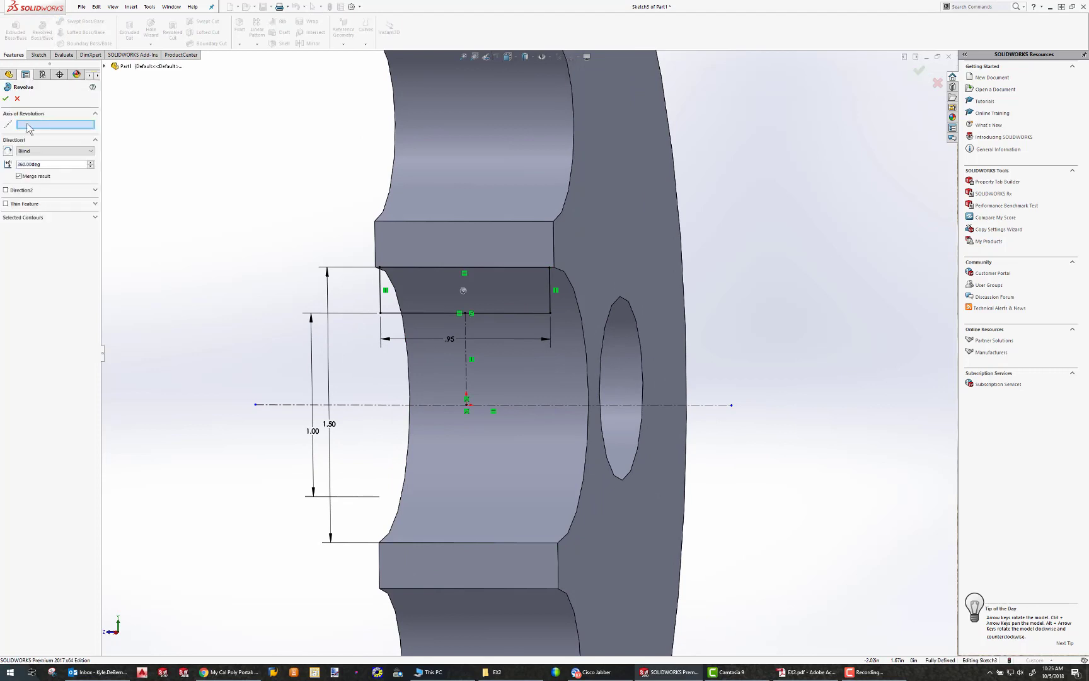
pyautogui.click(361, 405)
pyautogui.moveTo(331, 282); pyautogui.dragTo(452, 263, button='middle')
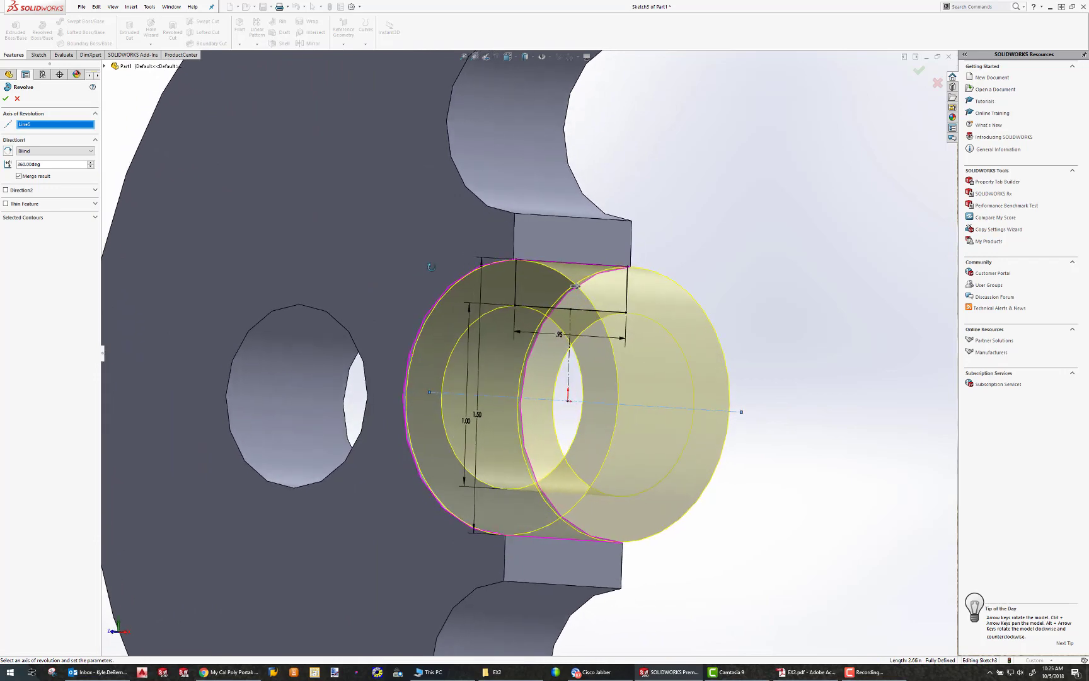
# Check the bushing's modeling requirements in the EX2 PDF in Adobe Acrobat, and accept the revolve back in SOLIDWORKS.
pyautogui.hotkey('alt', 'Tab')
pyautogui.moveTo(908, 7); pyautogui.dragTo(649, 61)
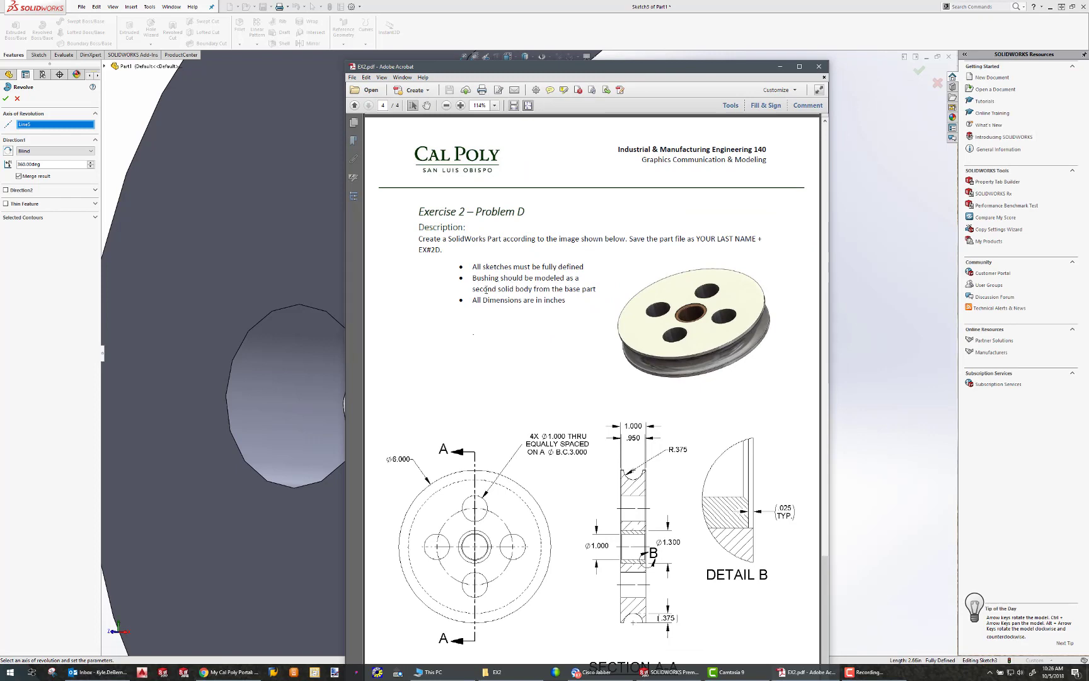
pyautogui.click(780, 67)
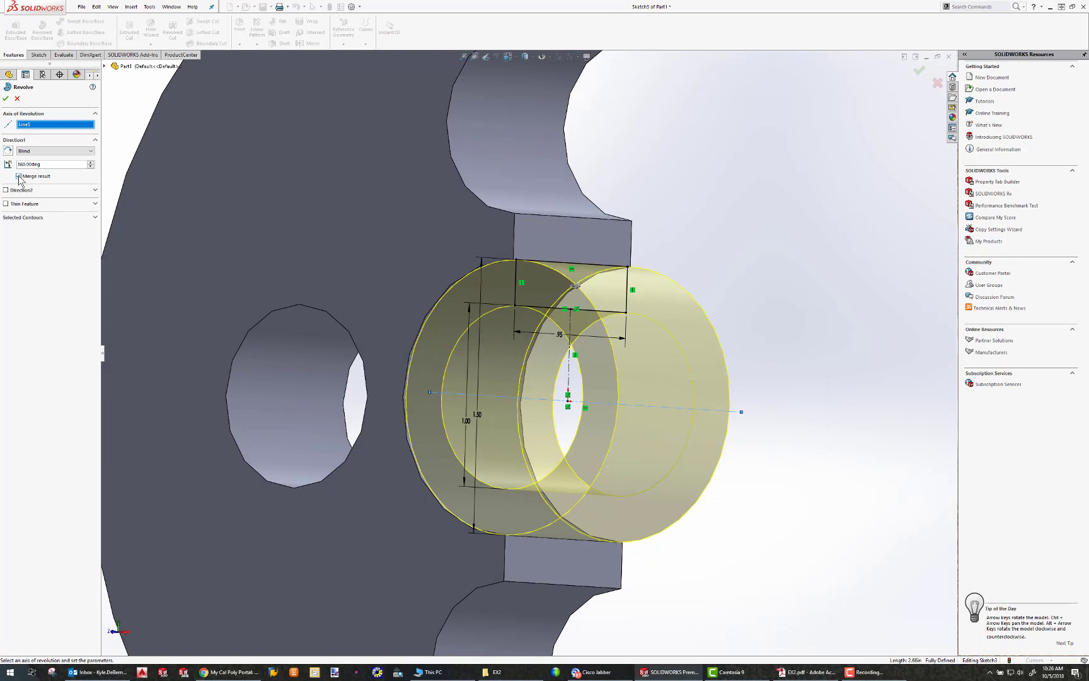
pyautogui.click(7, 99)
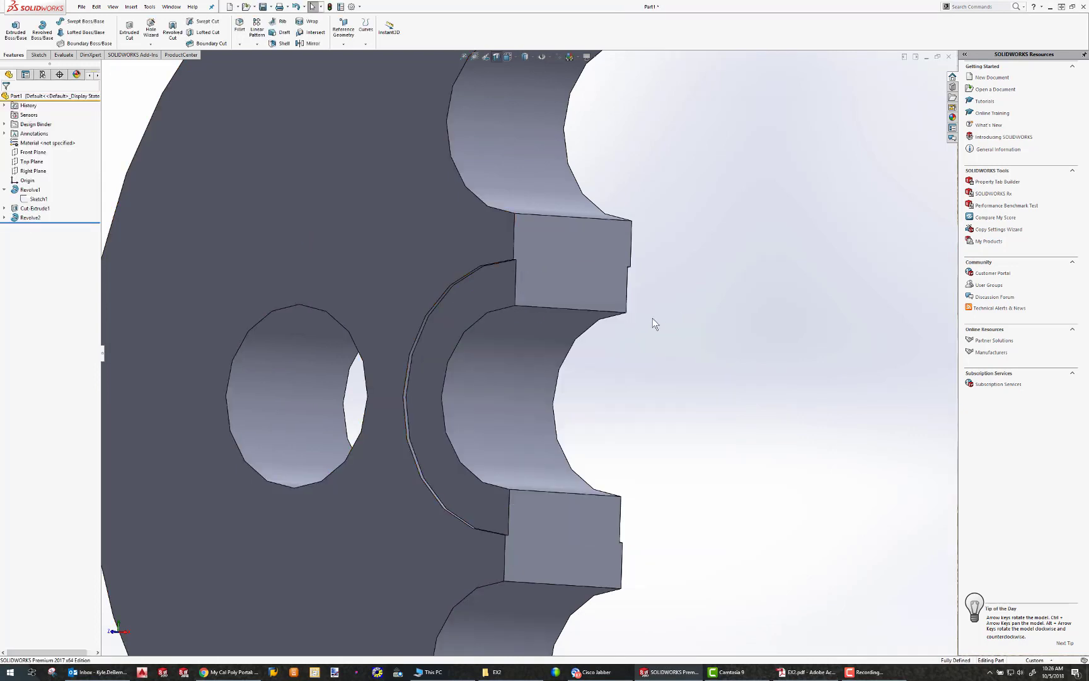
# Edit the bushing's revolve feature to turn off Merge result, making the bushing a separate solid body.
pyautogui.moveTo(653, 318); pyautogui.dragTo(524, 245, button='middle')
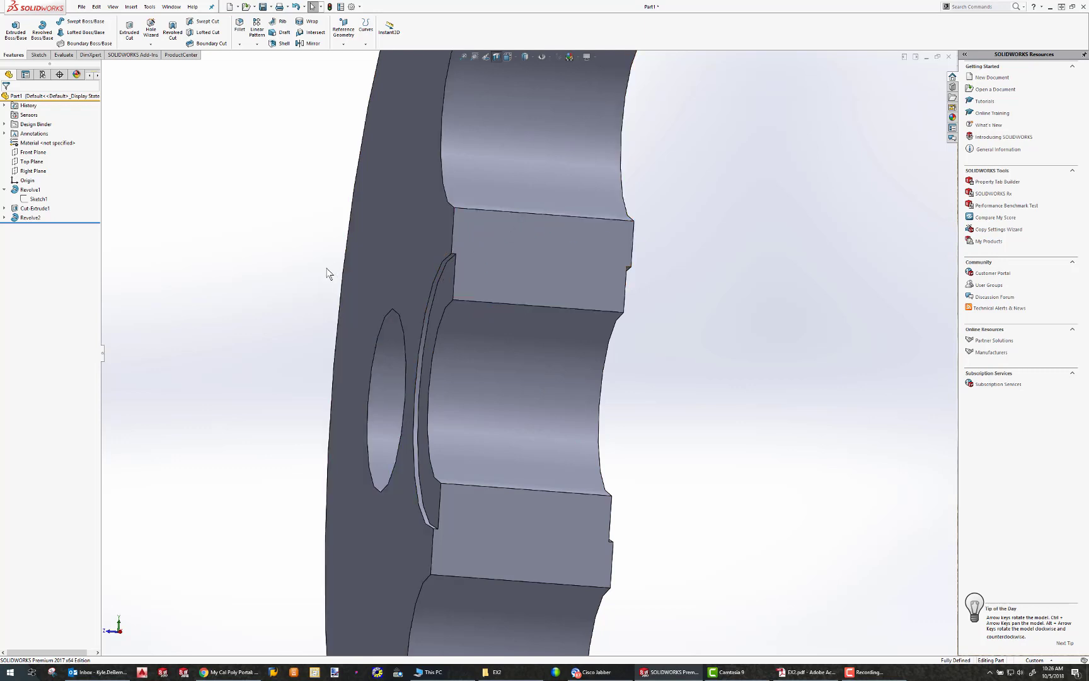
pyautogui.click(29, 217)
pyautogui.click(31, 194)
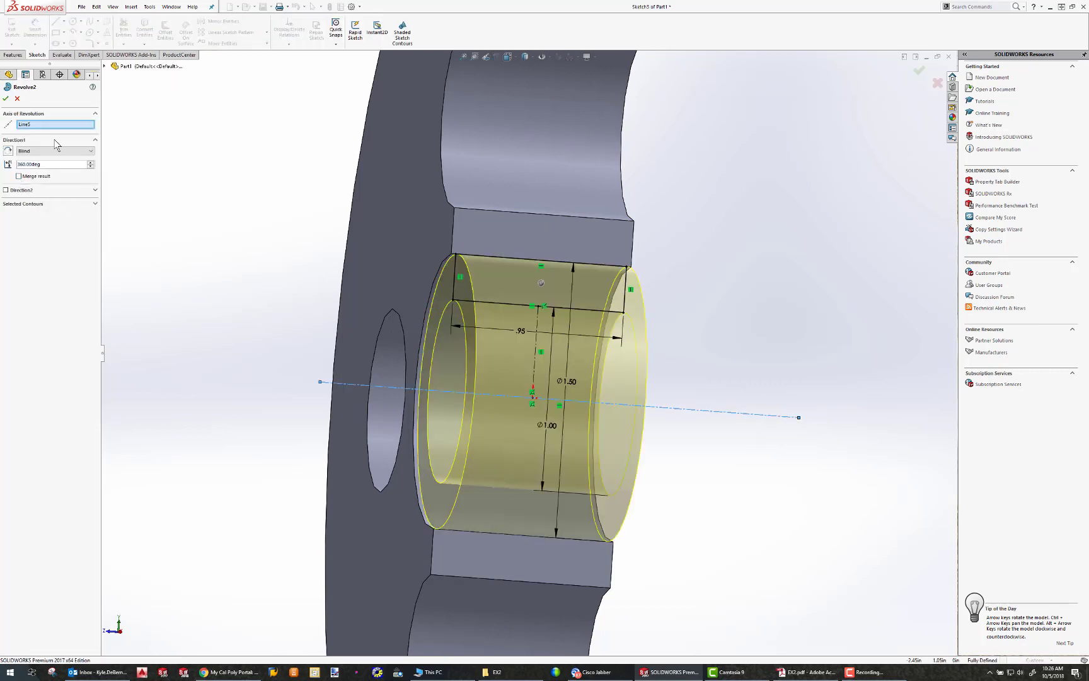
pyautogui.click(7, 99)
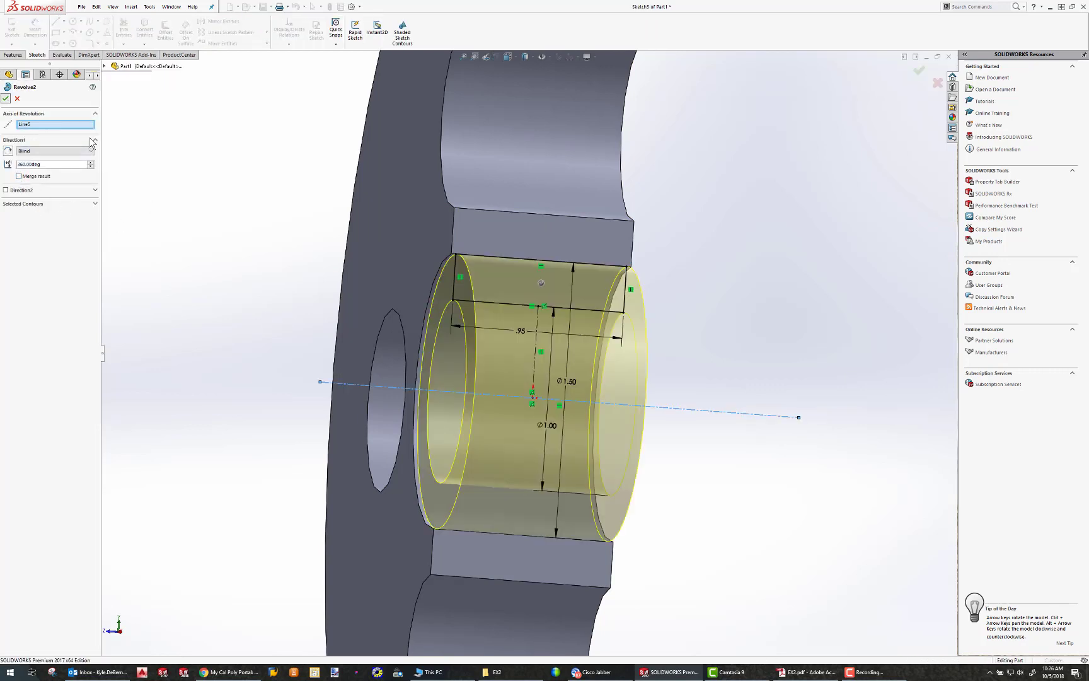
# Examine the boundary edges between the bushing and the wheel on the section's cut faces.
pyautogui.click(503, 259)
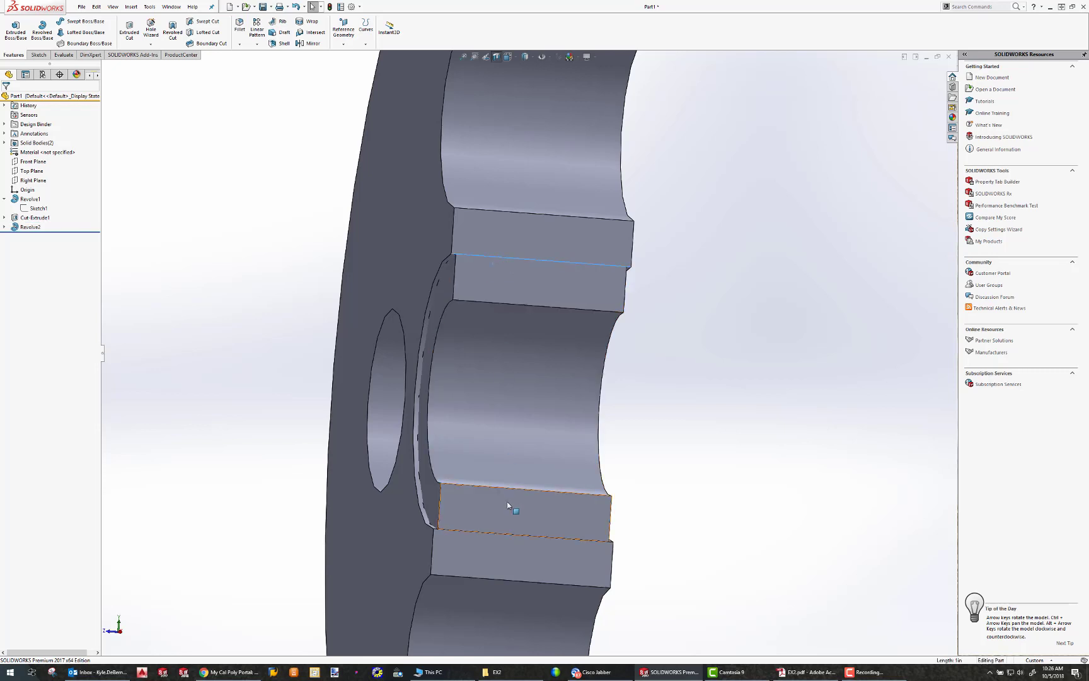
pyautogui.click(711, 441)
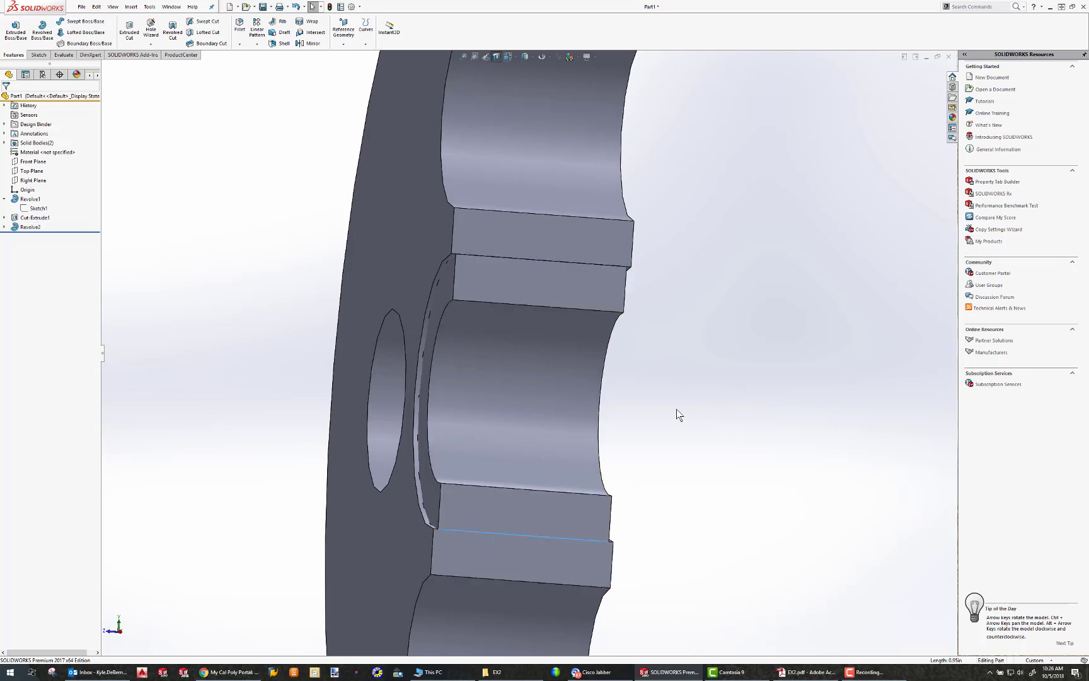
pyautogui.moveTo(489, 357); pyautogui.dragTo(518, 359, button='middle')
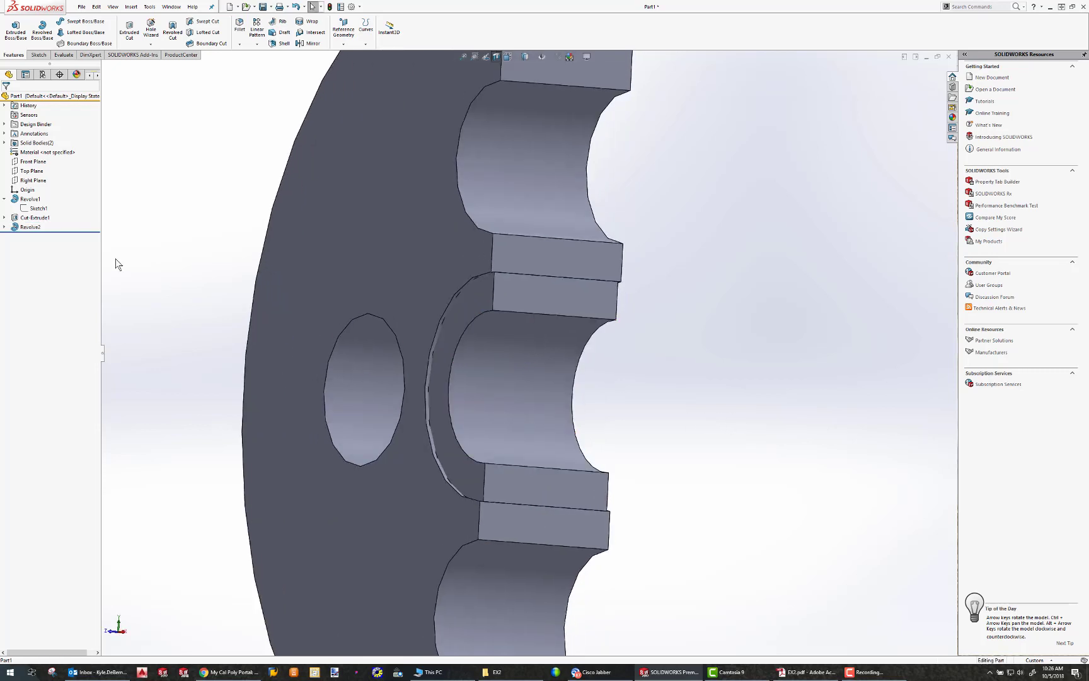
# Expand the hole cut and the bushing revolve to show their sketches, and turn off the section view.
pyautogui.click(5, 227)
pyautogui.click(5, 217)
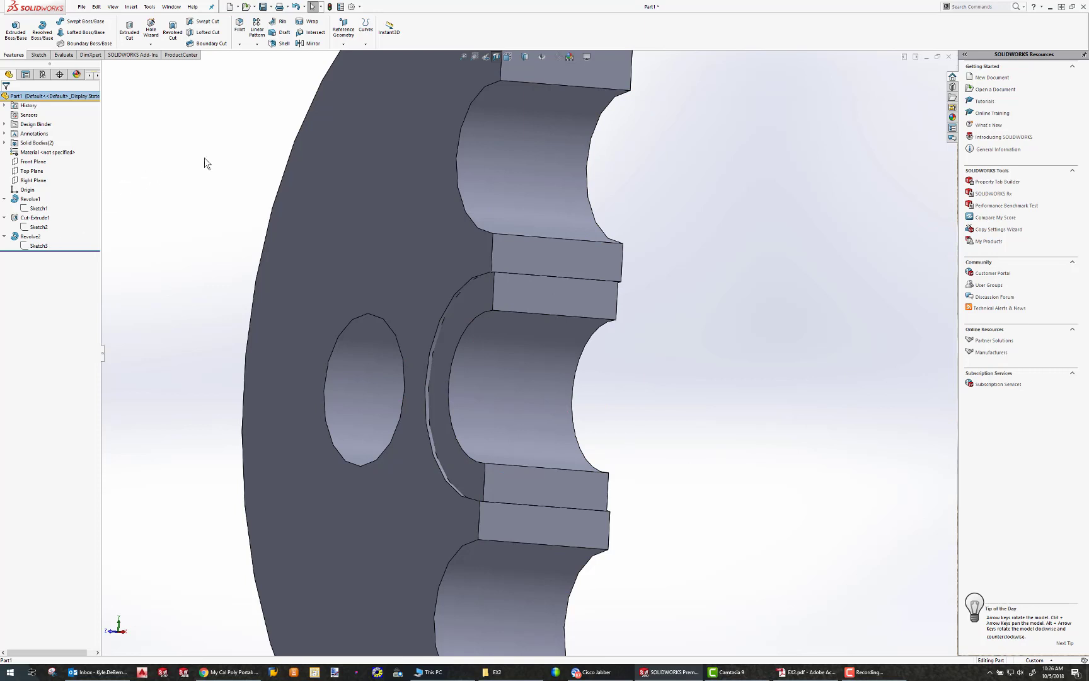
pyautogui.press('f')
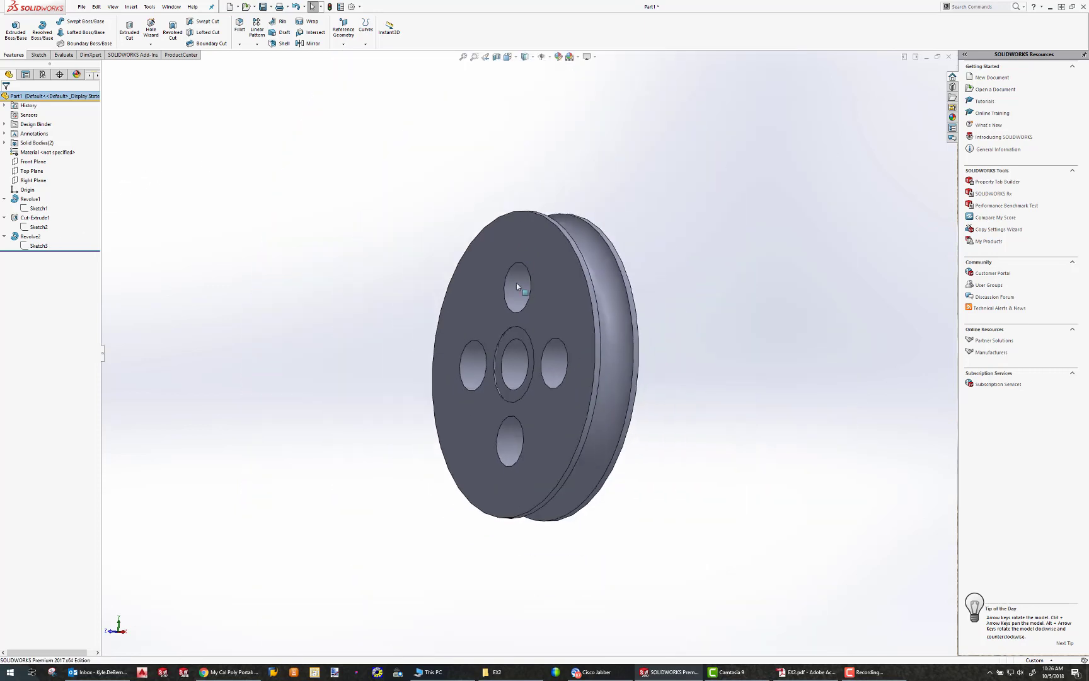
pyautogui.moveTo(516, 285); pyautogui.dragTo(522, 350, button='middle')
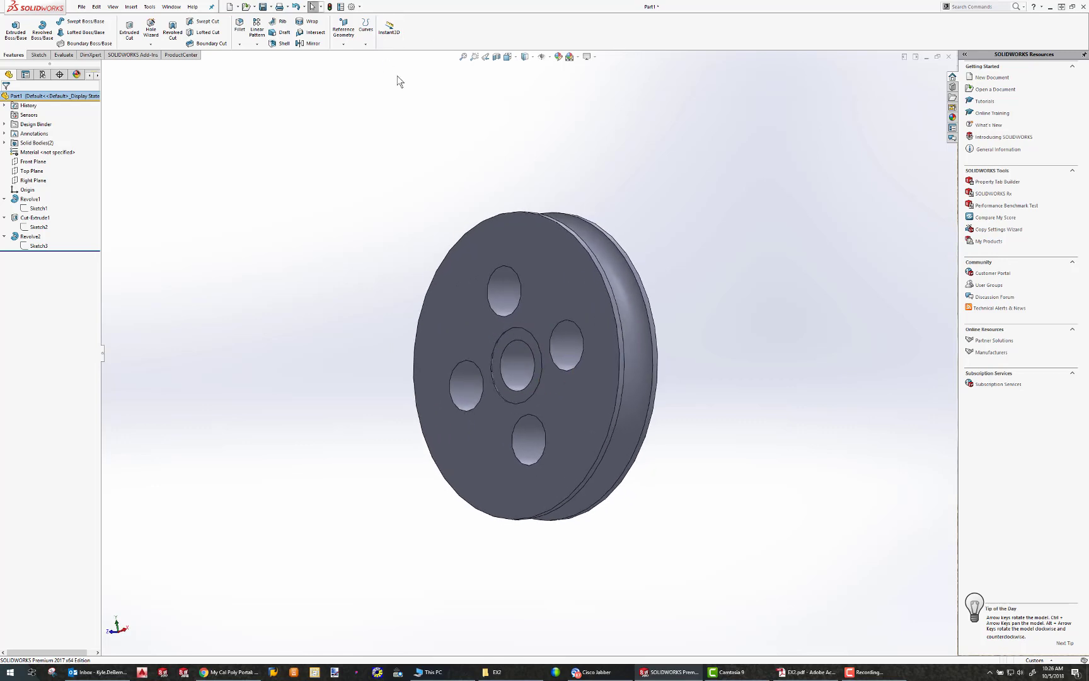